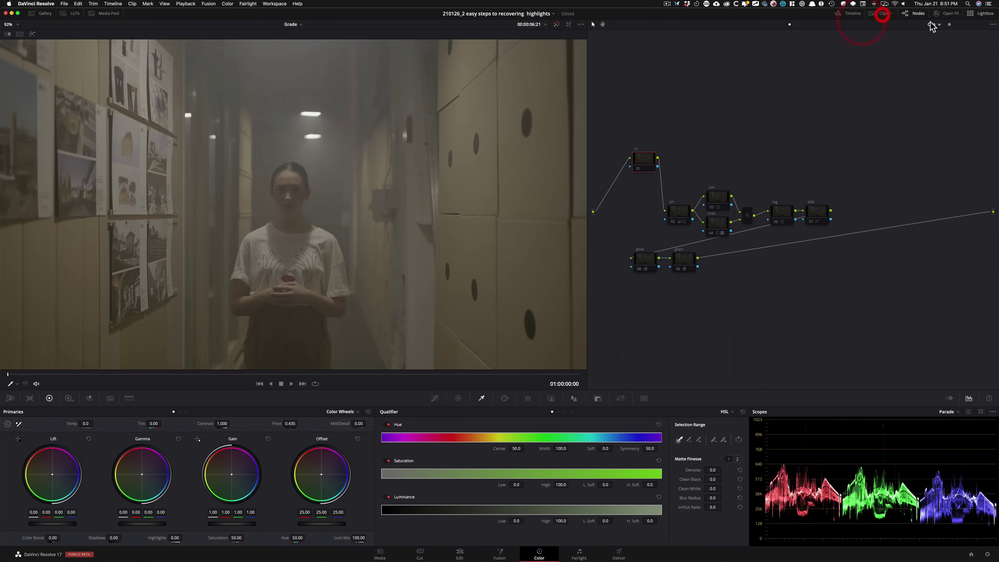
Show the clip thumbnails to check the clips in the timeline and hide them again
click(882, 15)
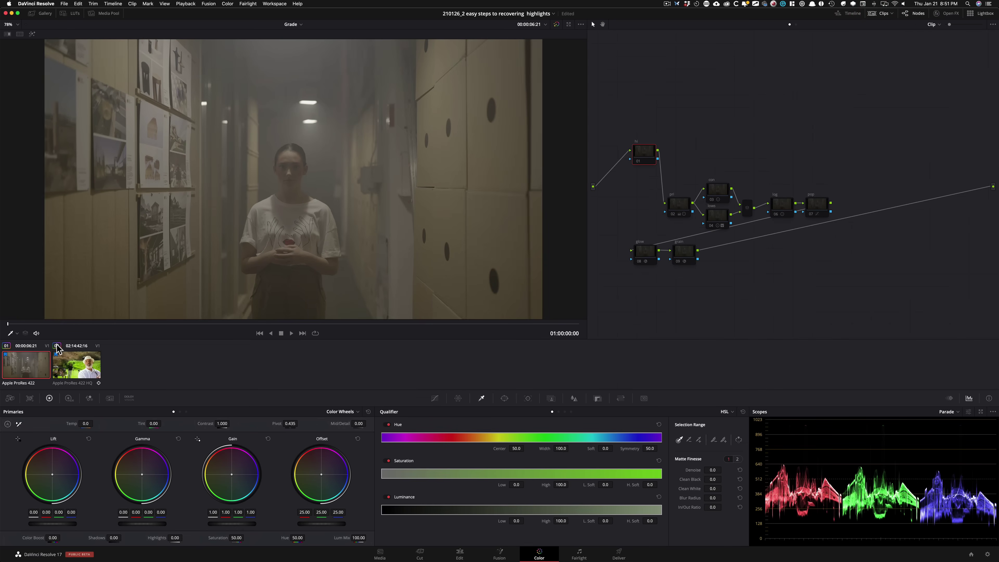
click(884, 15)
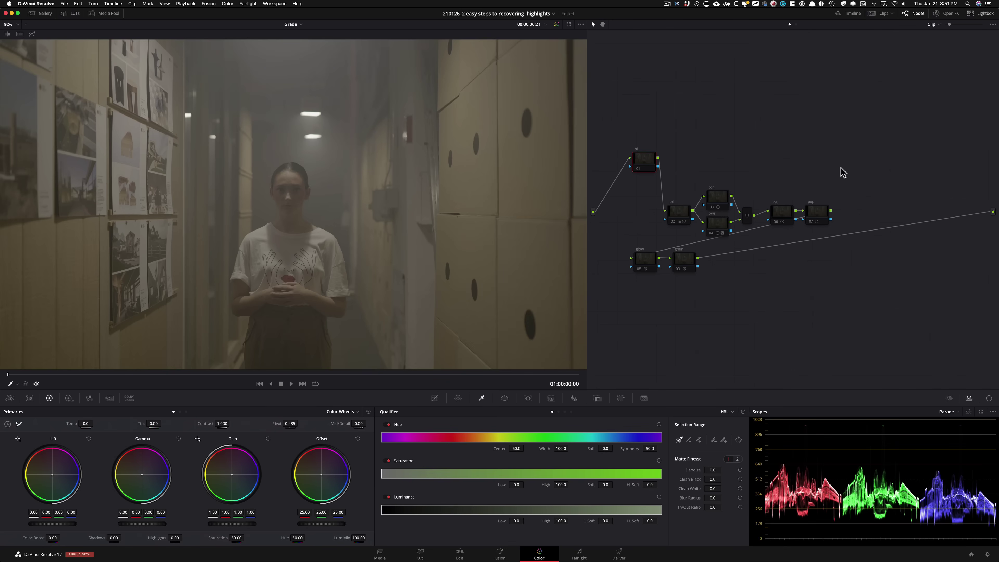
Mark the ceiling lights, wall posters and shirt as highlights to examine, relate the lights to the parade scope, and clear the marks
key(f)
mouse_move(307, 99)
mouse_down()
mouse_move(328, 130)
mouse_move(272, 101)
mouse_up()
mouse_move(344, 123)
mouse_down()
mouse_move(377, 133)
mouse_move(642, 296)
mouse_move(753, 380)
mouse_move(770, 407)
mouse_move(810, 425)
mouse_up()
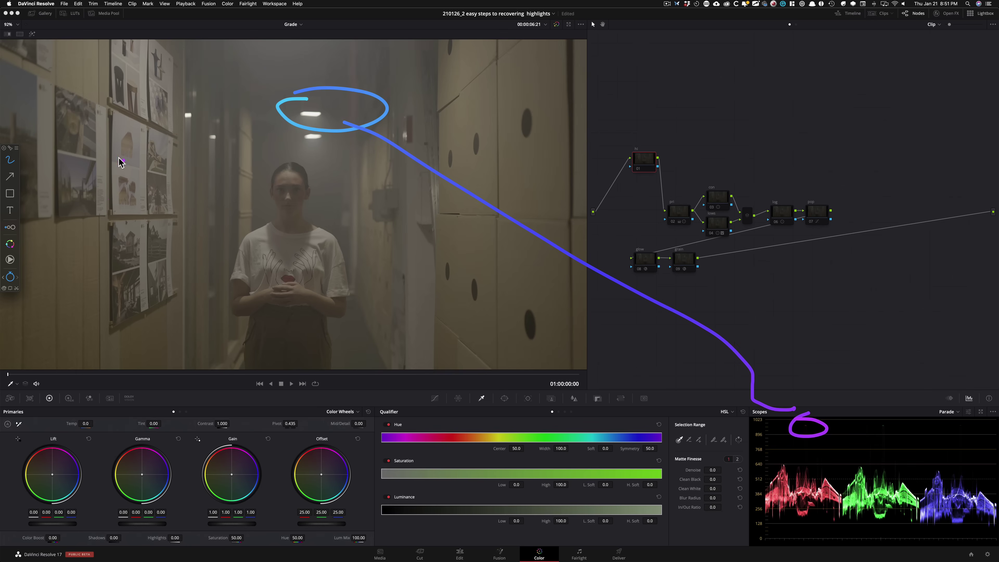
drag(105, 153, 111, 156)
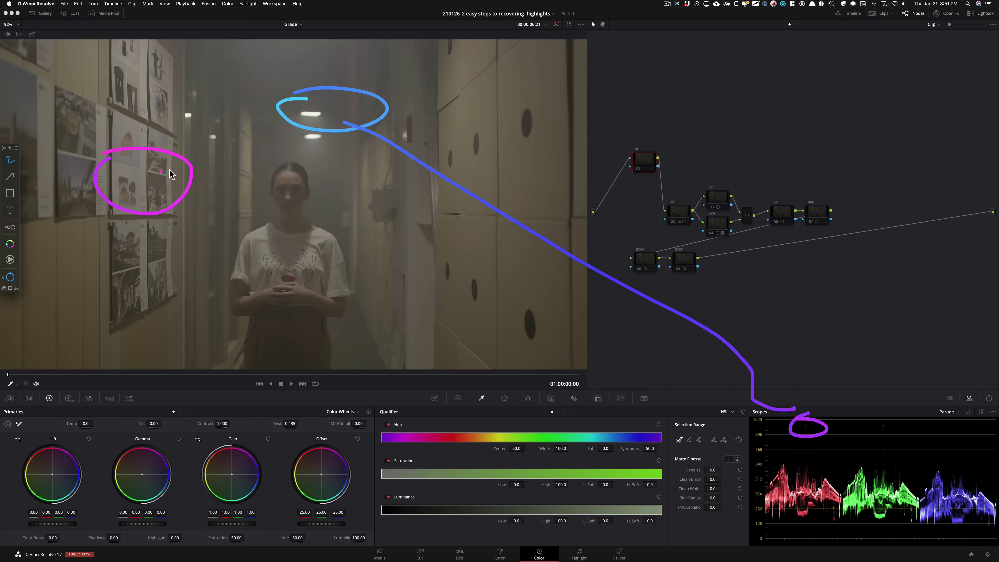
mouse_move(192, 106)
mouse_down()
mouse_move(196, 123)
mouse_move(175, 110)
mouse_move(229, 146)
mouse_move(201, 136)
mouse_up()
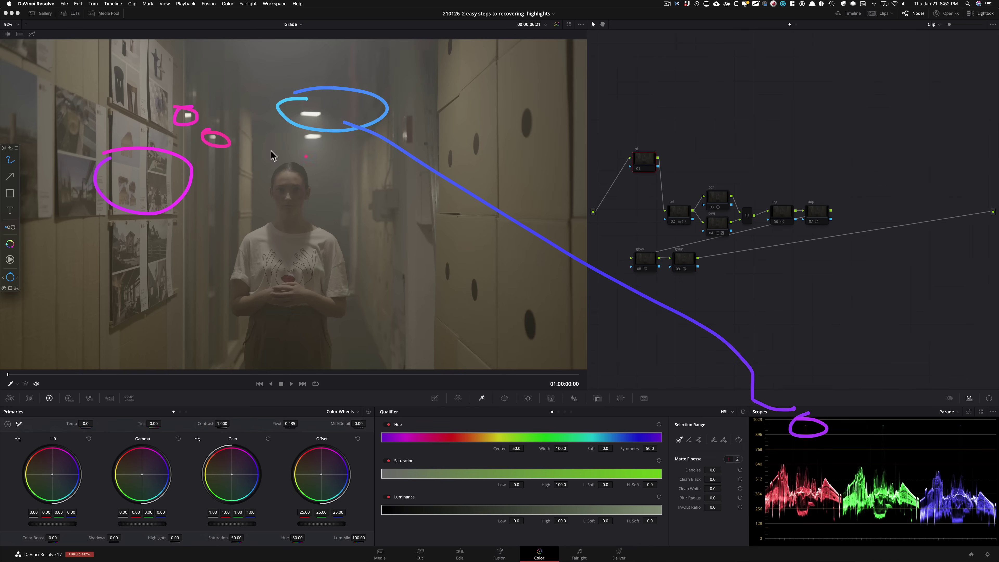
drag(232, 221, 170, 225)
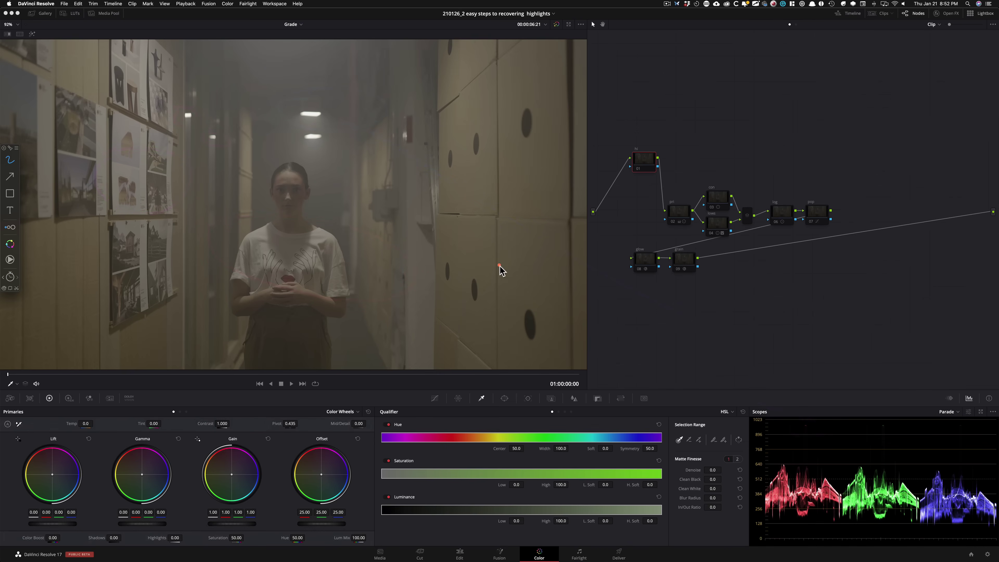
key(grave)
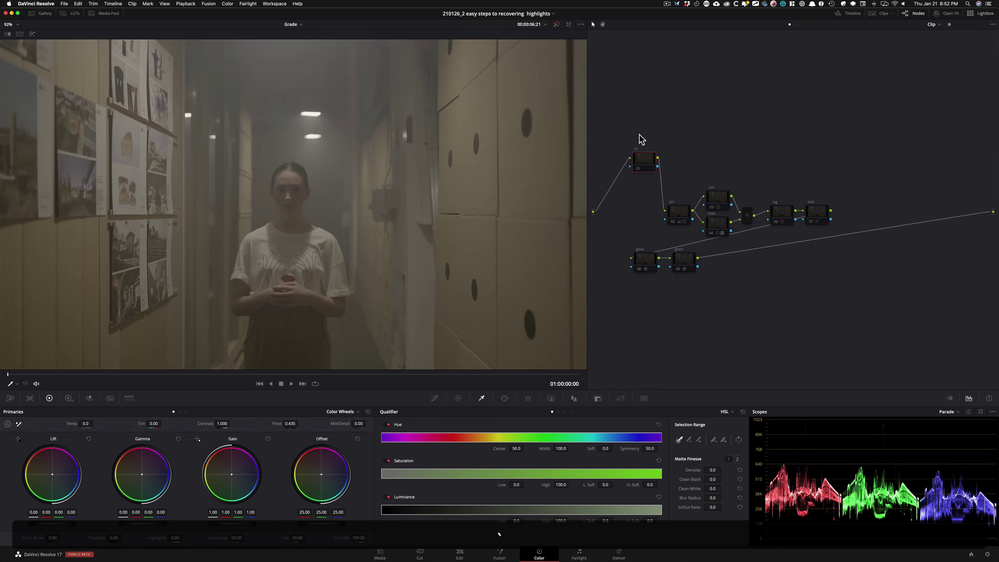
Show the keyframes and open the scopes in a floating window with parade and vectorscope
click(719, 113)
click(780, 148)
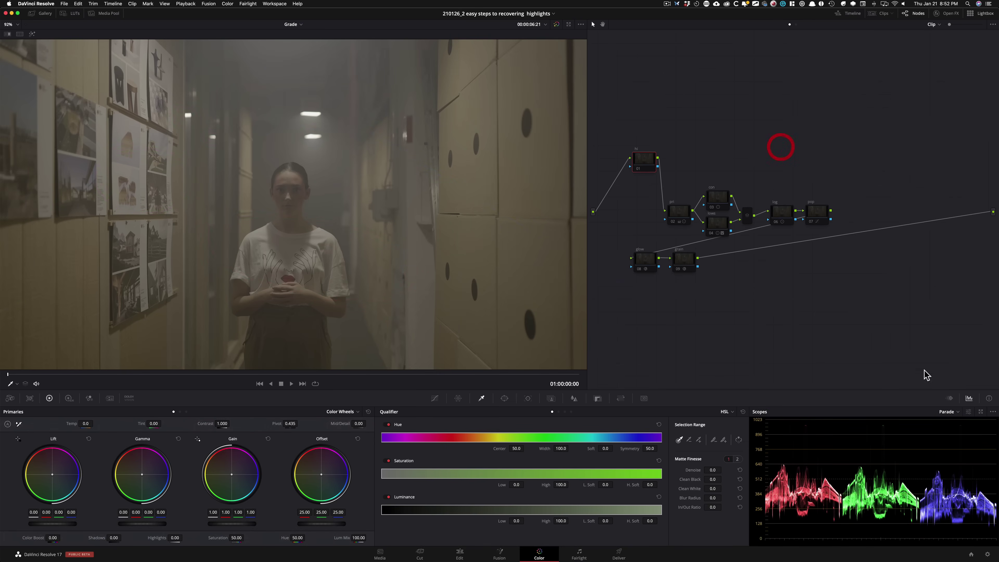
click(965, 397)
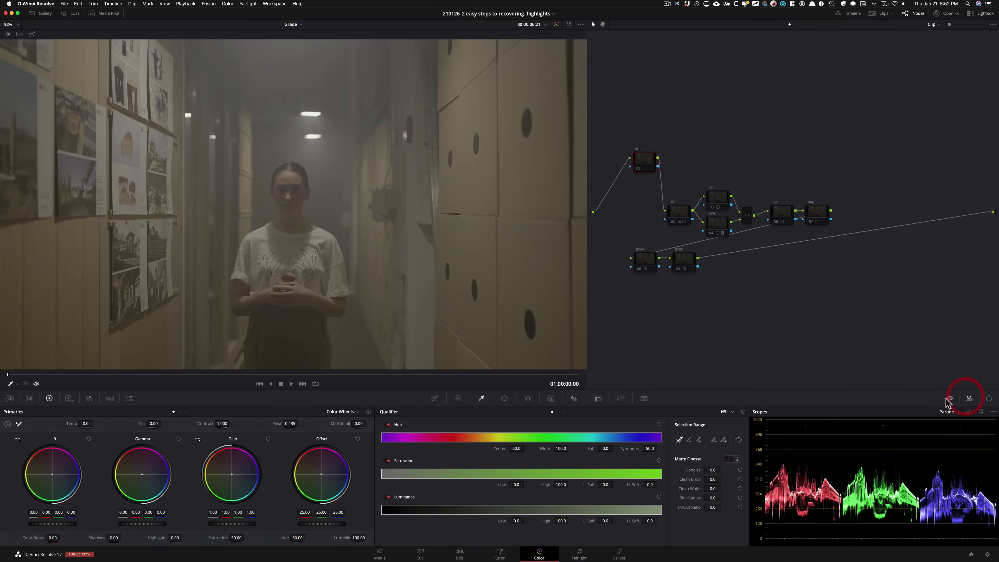
click(965, 399)
click(978, 413)
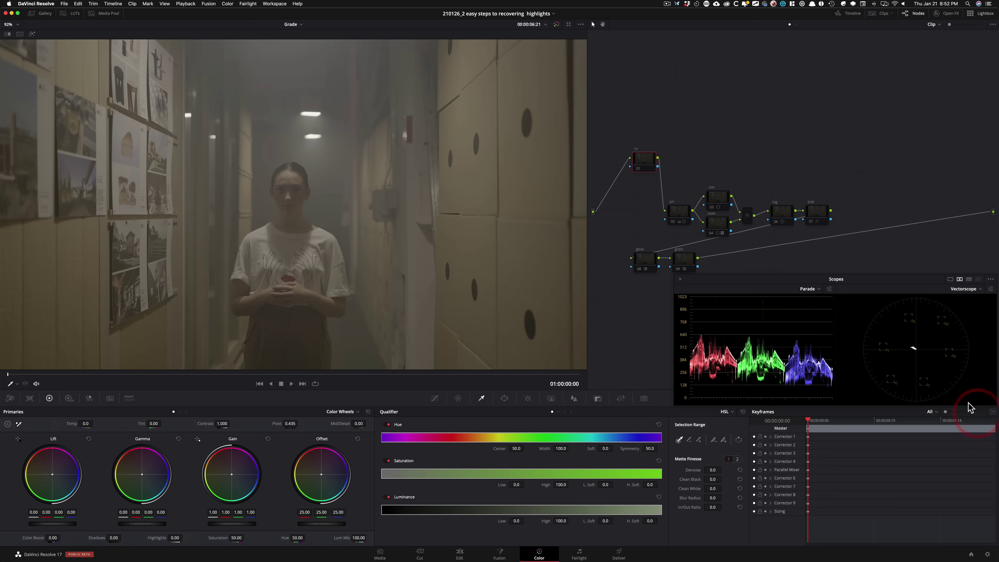
Select the whole node tree and move it up, clear of the floating scopes
drag(603, 118, 907, 286)
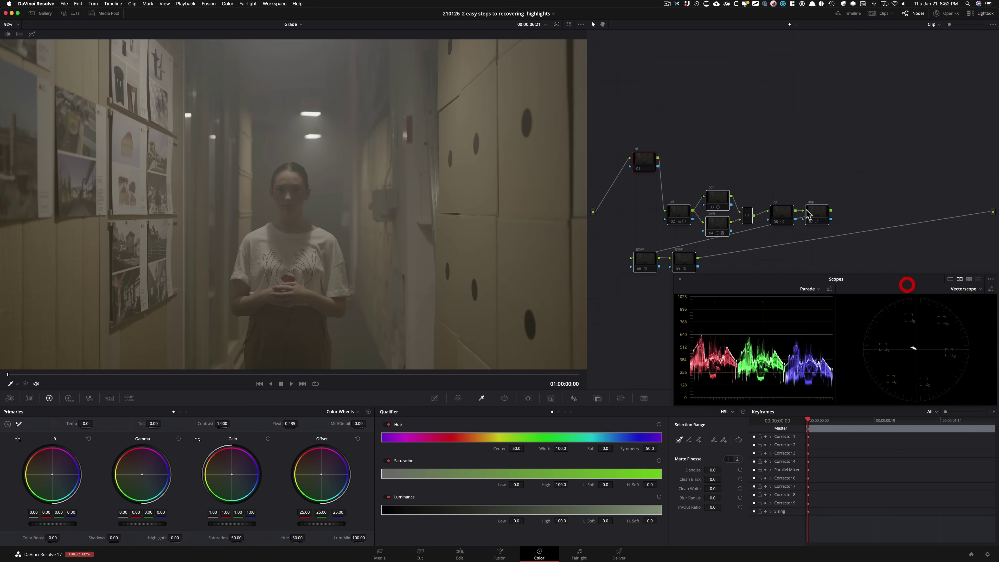
drag(810, 212, 828, 202)
click(819, 135)
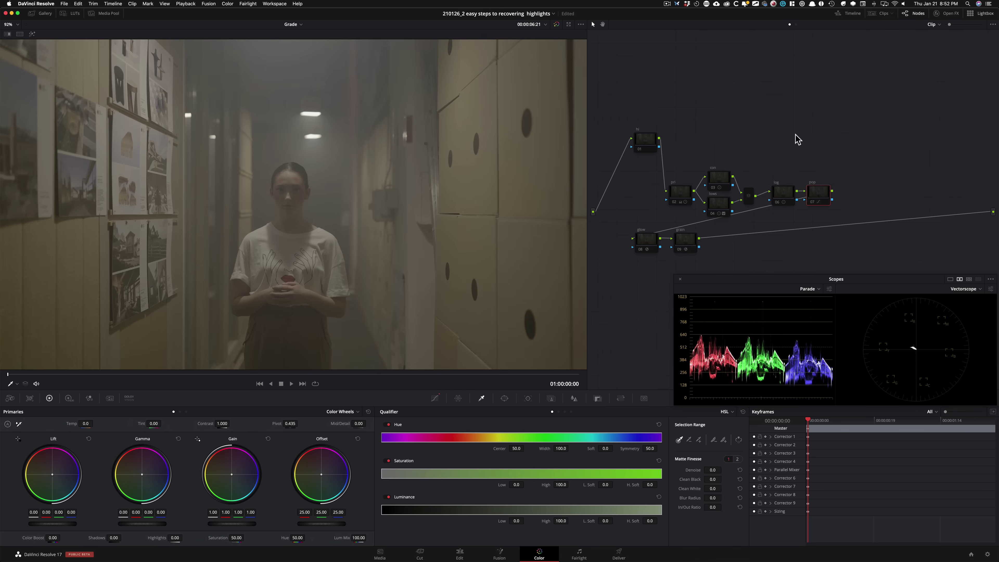
Step back through the node tree to the con node and enable it
key(shift+semicolon)
key(shift+semicolon)
key(shift+semicolon)
key(shift+semicolon)
key(ctrl+d)
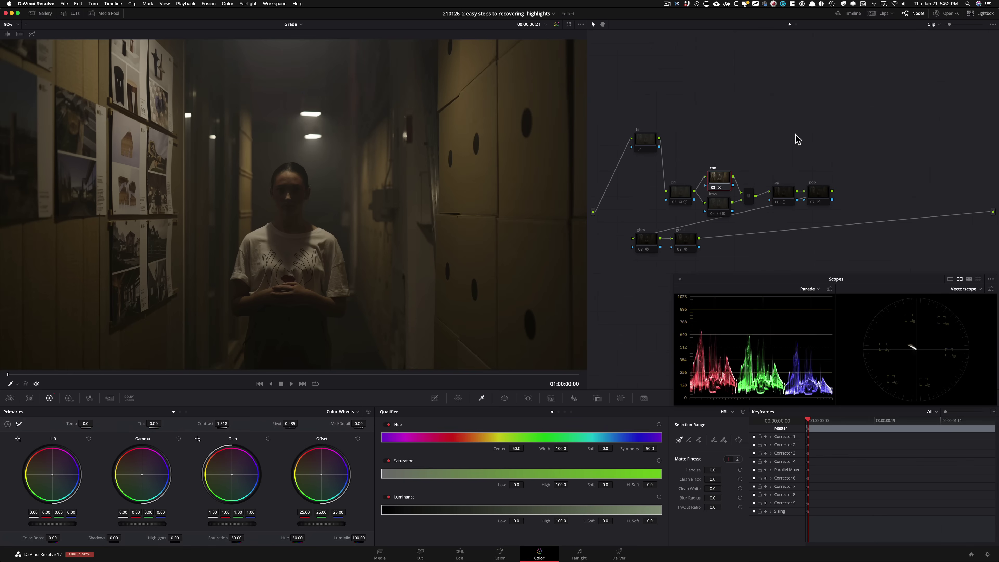
Select the pri node and enable it, comparing the image with and without the correction
key(shift+semicolon)
key(super+d)
key(super+d)
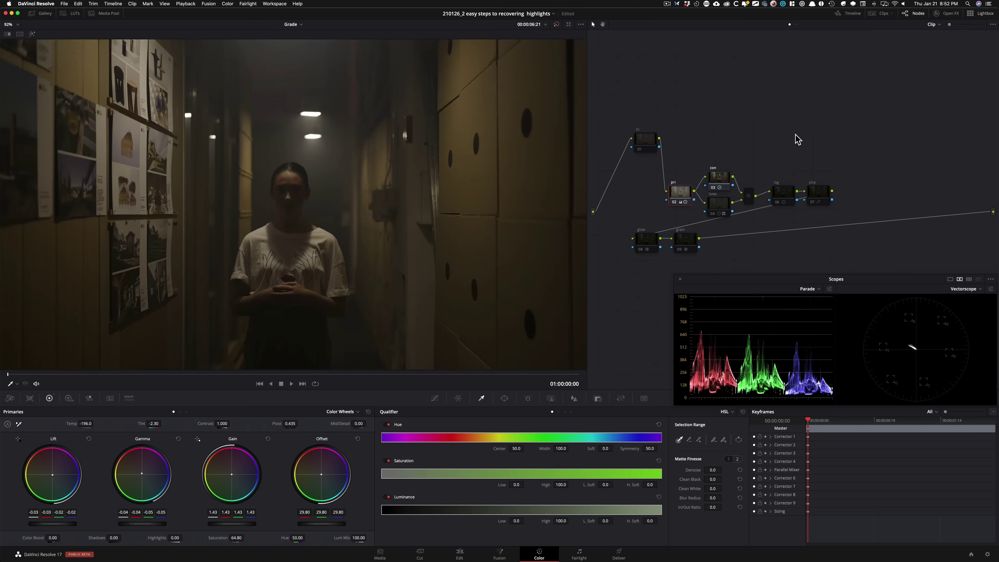
key(shift+d)
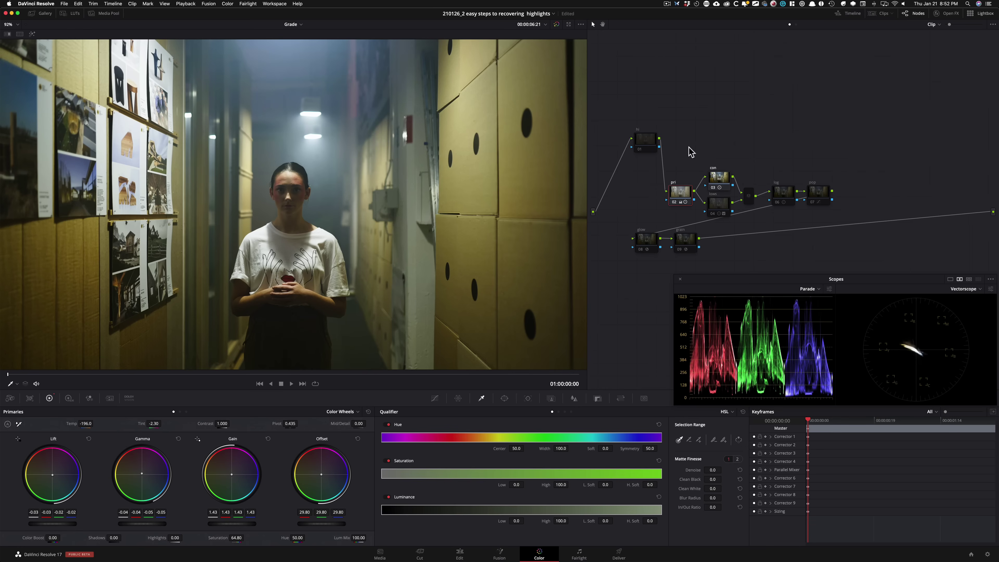
Enable the lows node and the log node in the node tree
key(alt+shift+apostrophe)
key(alt+shift+apostrophe)
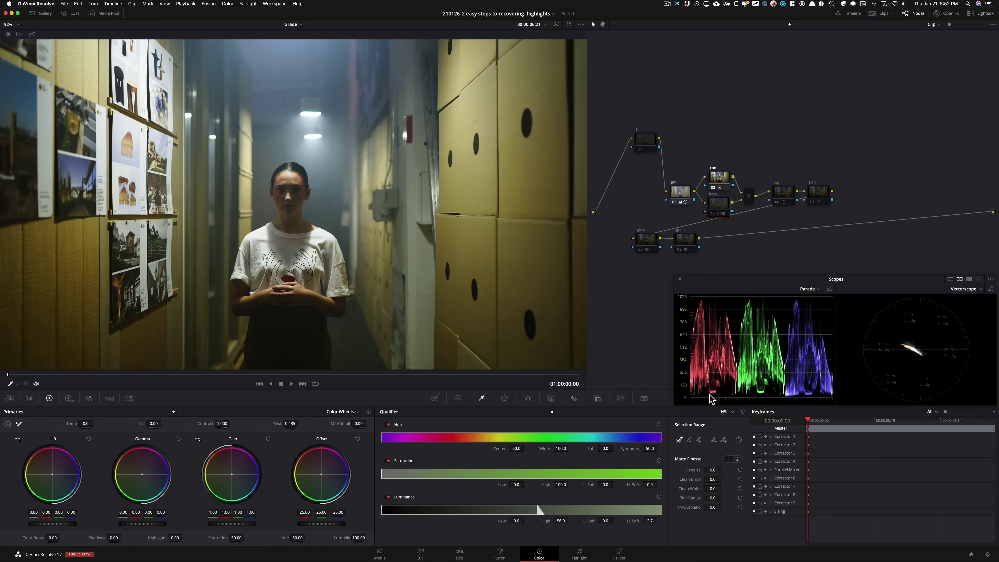
key(shift+apostrophe)
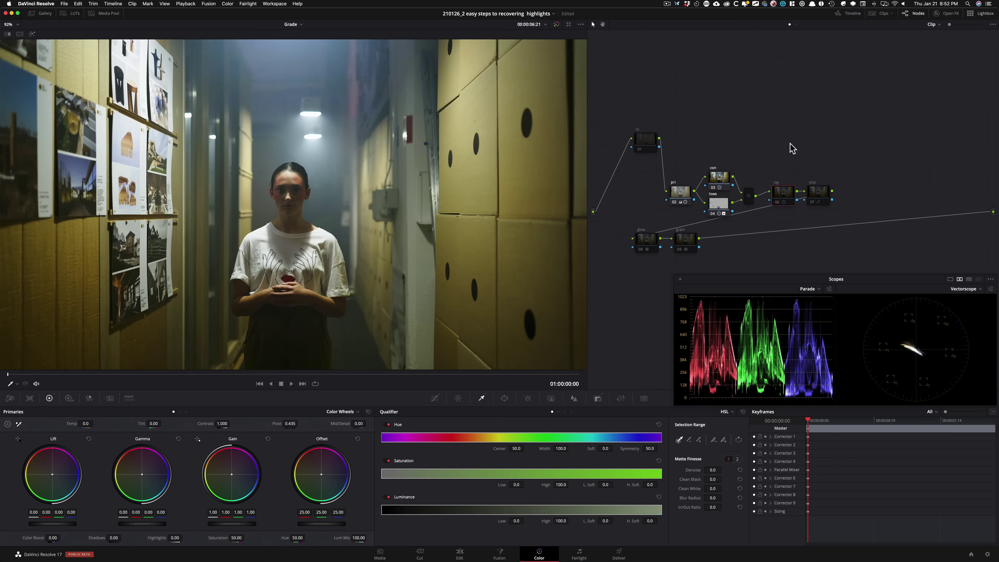
key(super+d)
key(super+d)
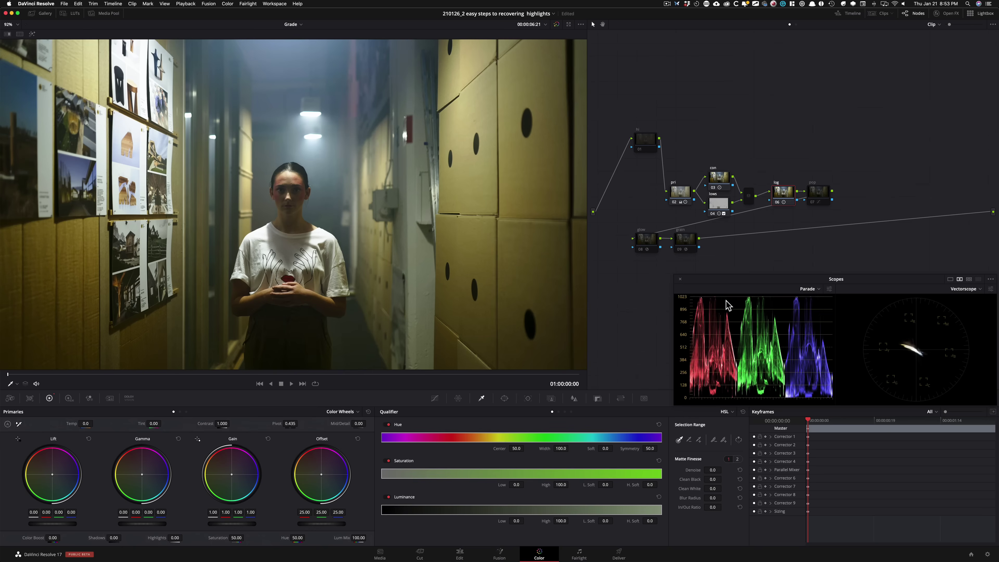
Select the pop node and enable it, toggling it to compare its effect on the image
key(shift+apostrophe)
key(super+d)
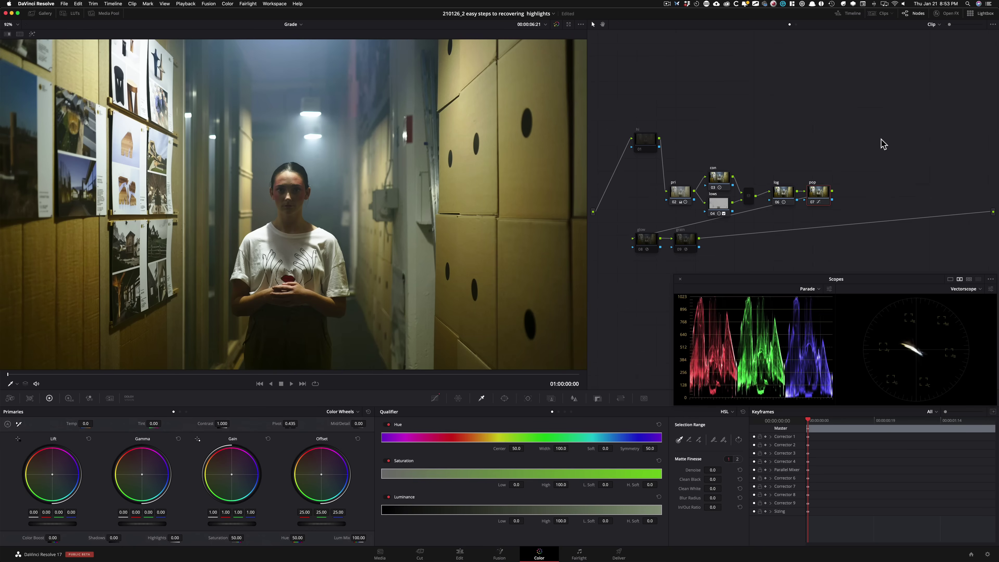
key(super+d)
key(super+d)
key(super+d)
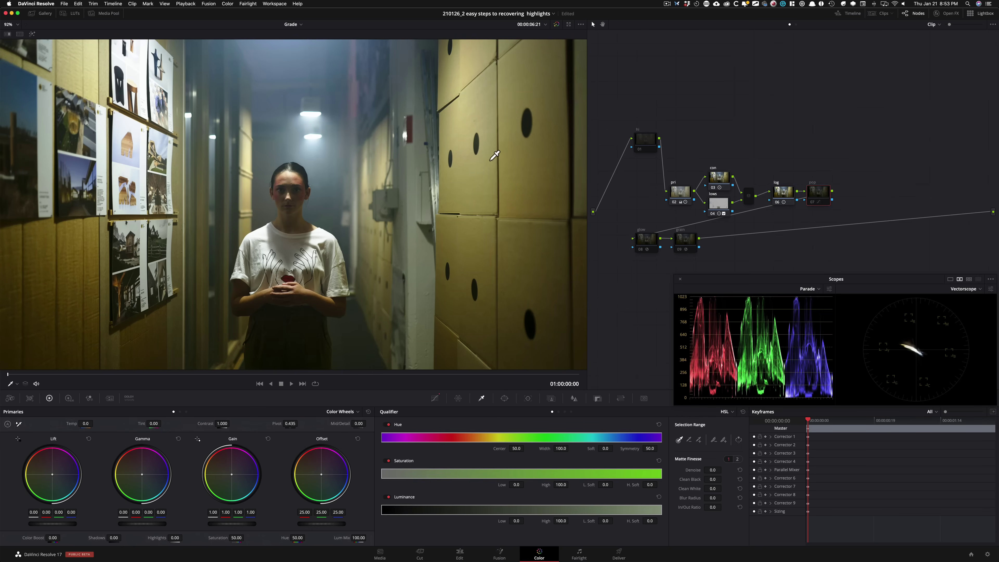
key(super+d)
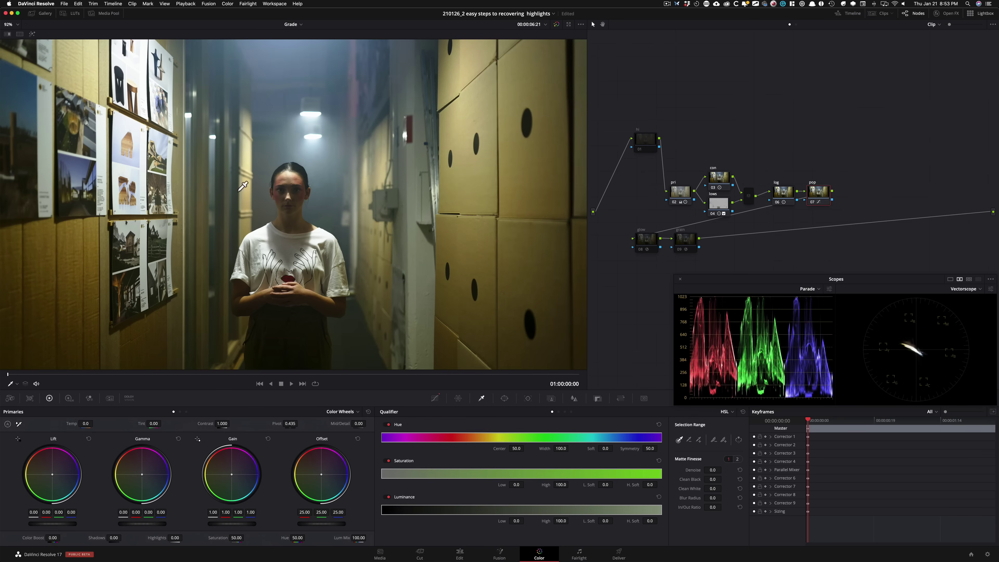
Compare the pop node's effect once more and enable the glow node
key(super+d)
key(super+d)
key(super+d)
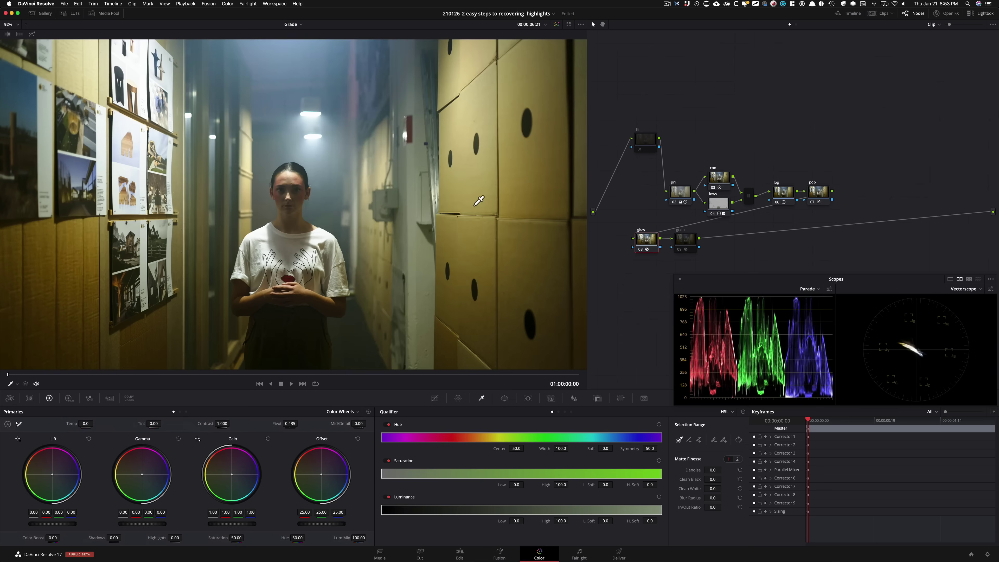
Toggle the glow node to compare its effect, and enable the grain node after it
key(super+d)
key(super+d)
key(super+d)
key(super+d)
key(super+d)
key(super+d)
key(super+d)
key(super+d)
key(super+d)
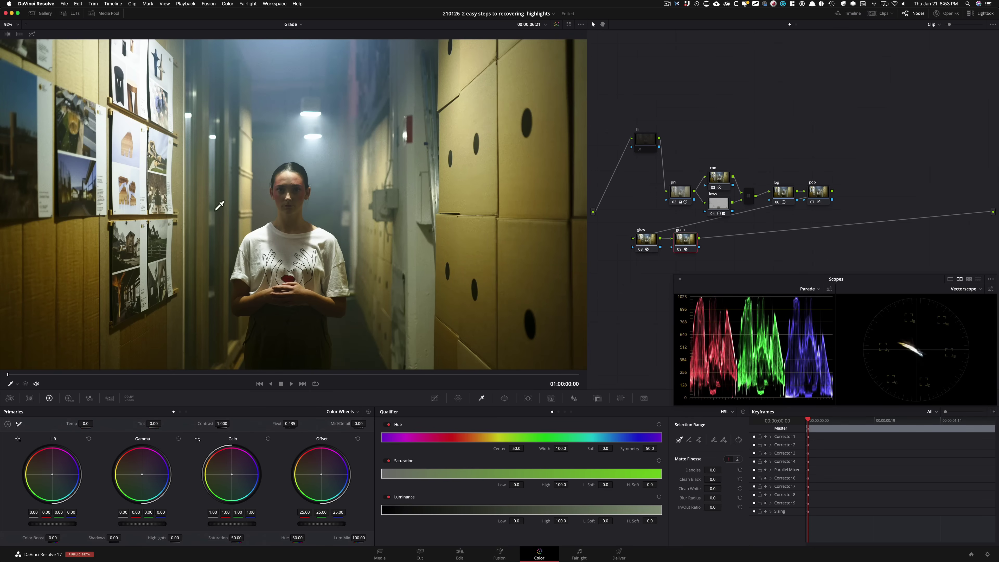
Inspect the grain close up beside the woman's face with the grain node off and on, and return to the full frame
key(super+equal)
key(super+equal)
key(super+equal)
key(super+equal)
key(super+equal)
key(super+equal)
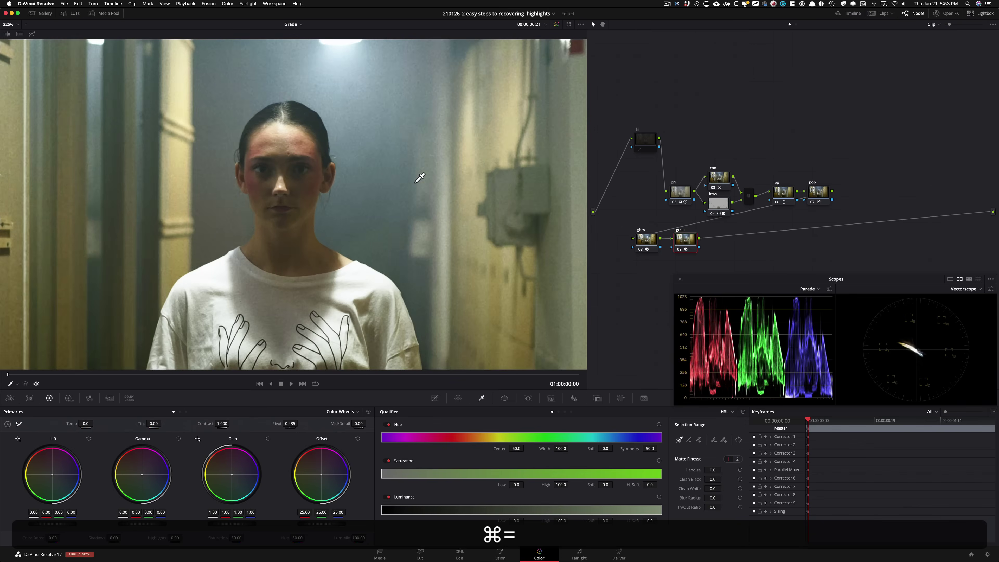
key(equal)
drag(360, 233, 203, 293)
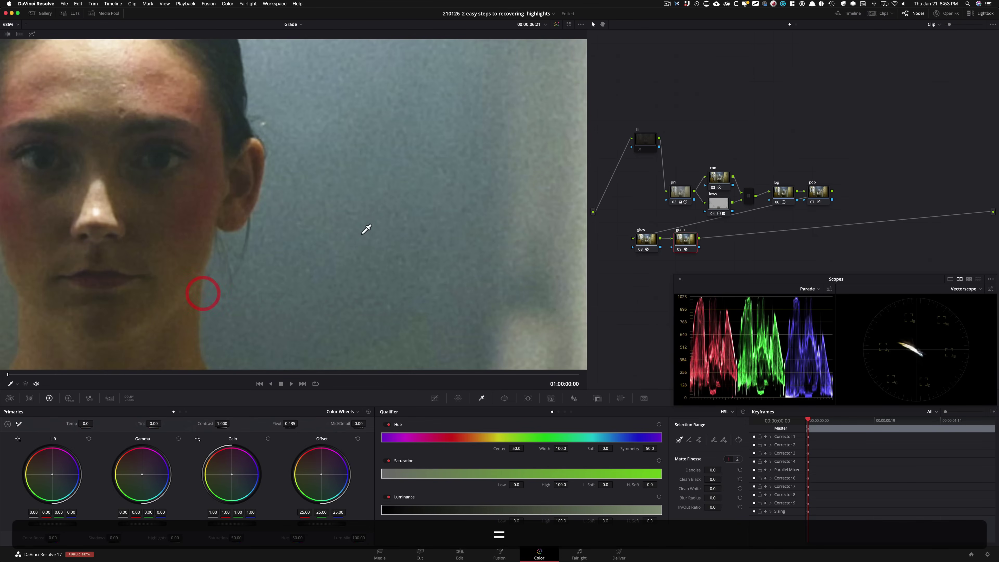
key(super+d)
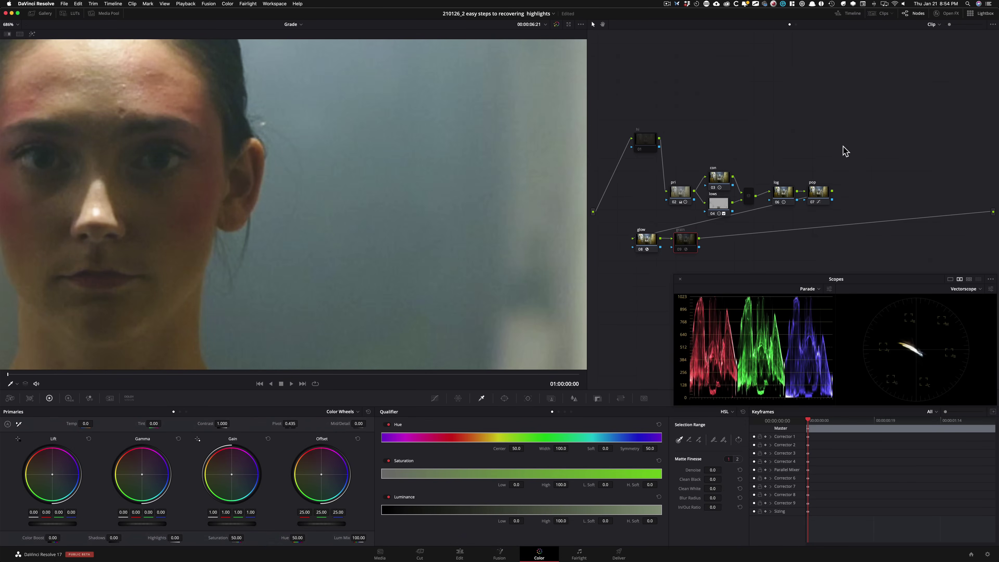
key(super+d)
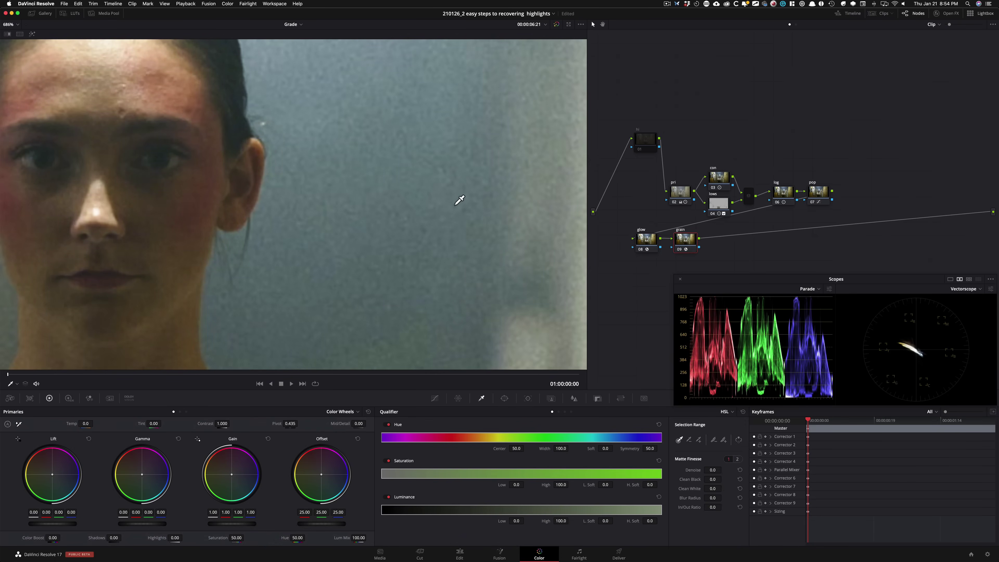
key(shift+z)
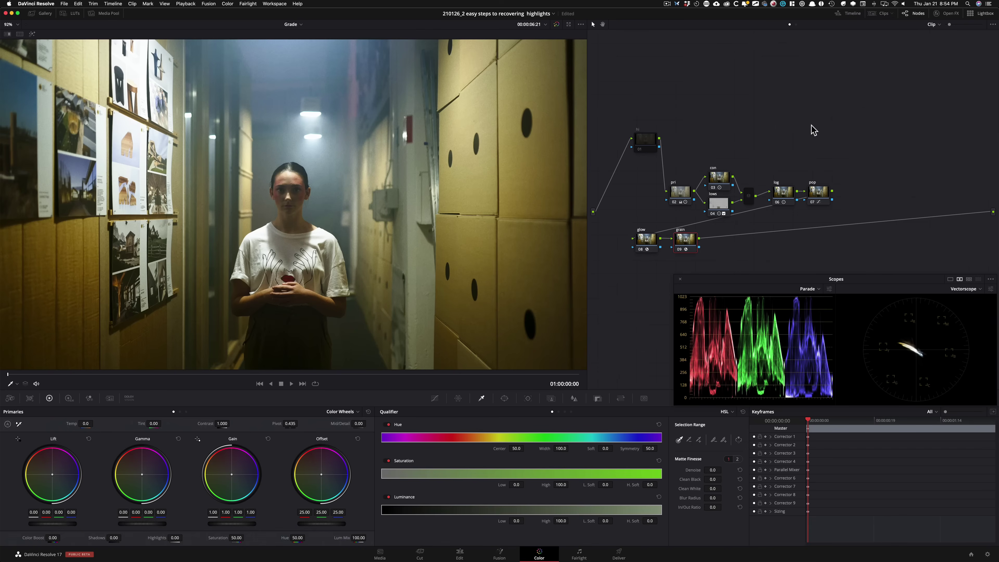
Select the first node and examine the bright shoulder of the shirt close up, with the whole grade bypassed and restored
key(shift+apostrophe)
scroll(324, 233, up, 6)
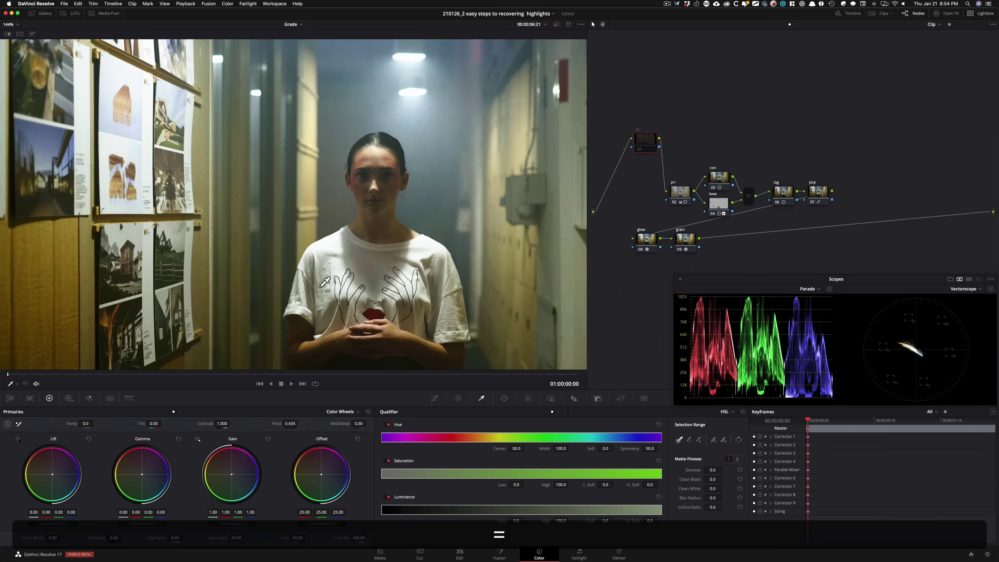
key(super+equal)
key(super+equal)
key(super+equal)
key(super+equal)
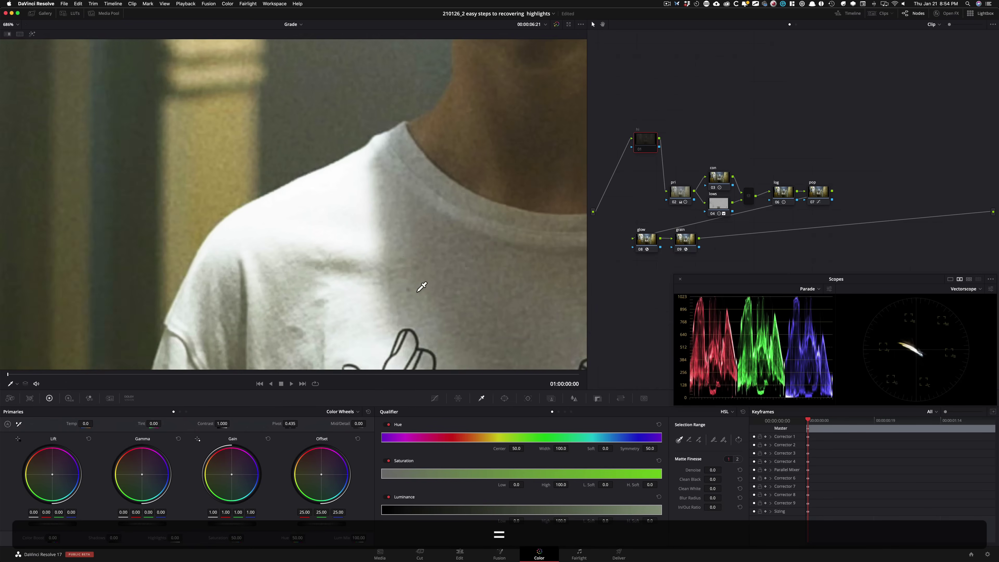
drag(355, 242, 341, 241)
click(334, 255)
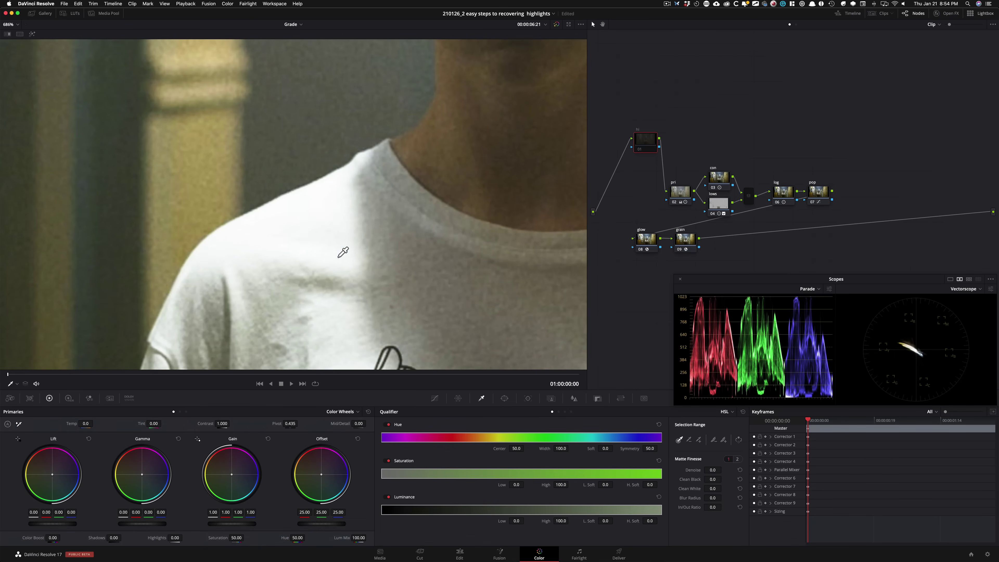
key(shift+d)
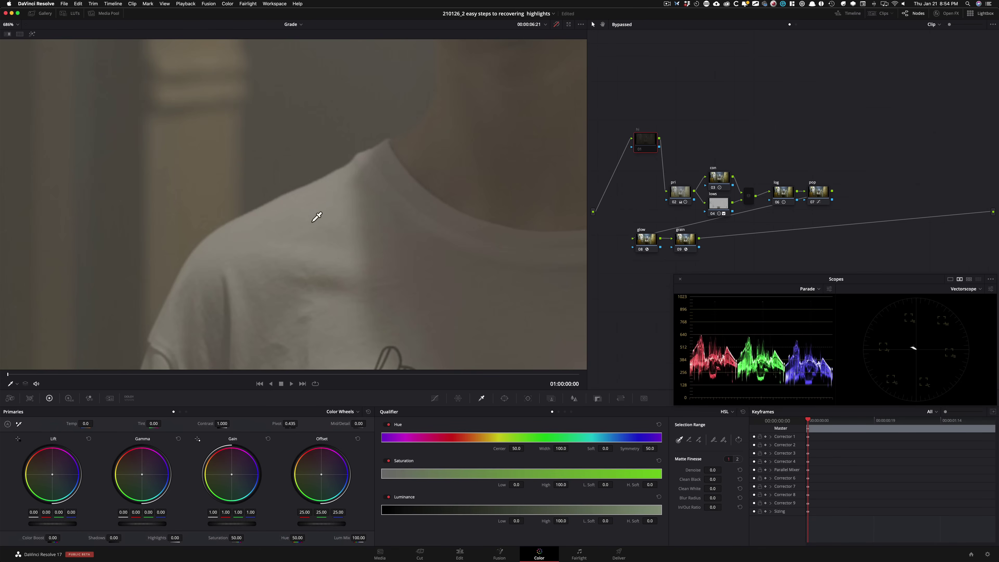
key(shift+d)
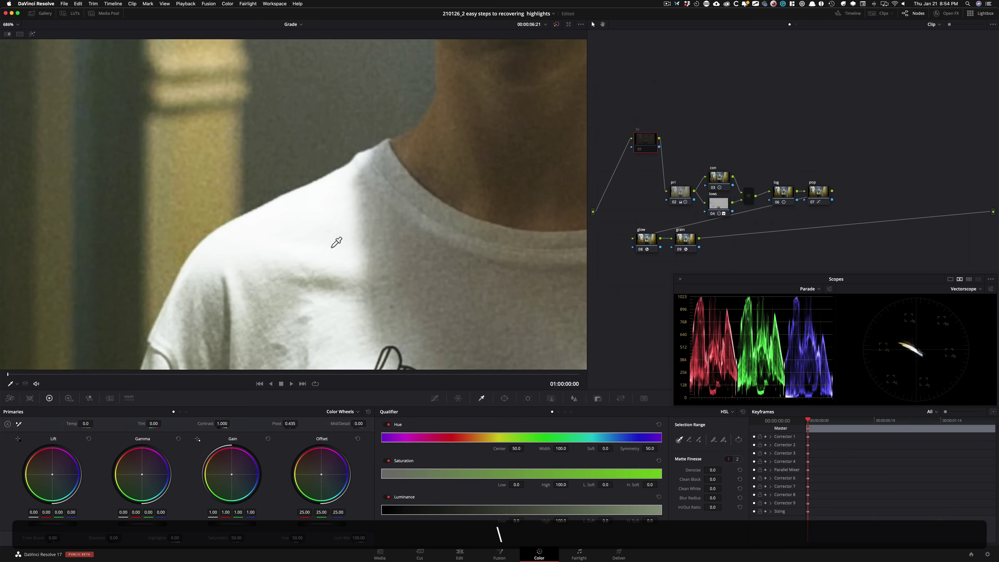
click(754, 120)
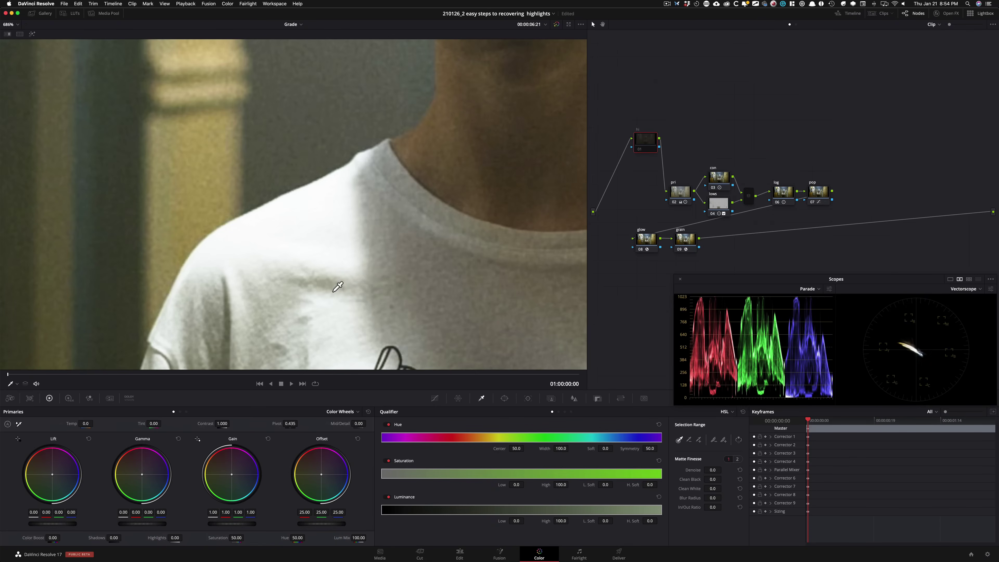
Examine the highlights on the woman's face and the wall posters at a wider magnification
key(minus)
key(minus)
key(minus)
key(super+minus)
key(super+minus)
drag(435, 226, 653, 336)
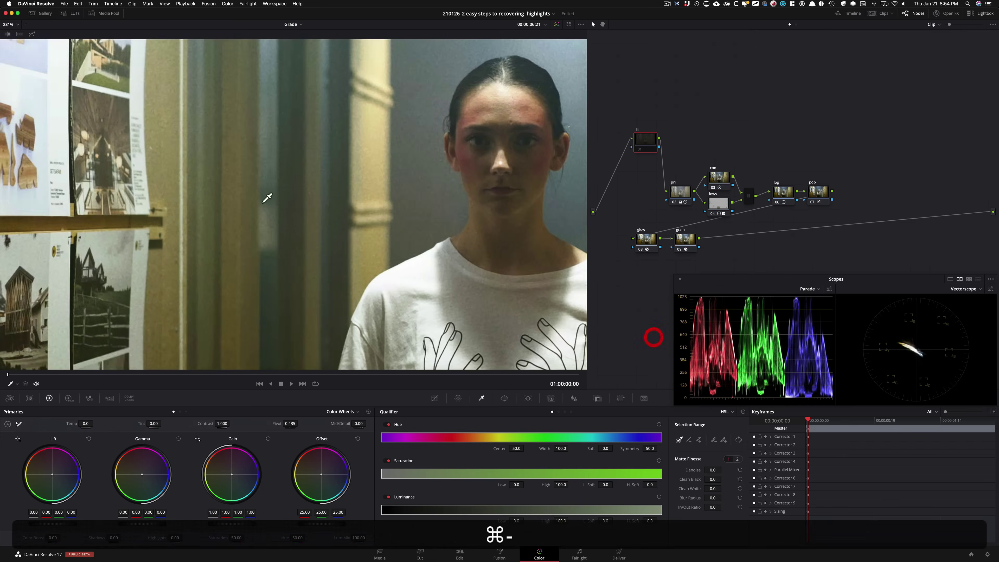
Examine the highlights on the woman's forehead and the bright ceiling lights above her close up
drag(260, 209, 136, 244)
key(super+equal)
key(super+equal)
key(equal)
drag(268, 215, 95, 208)
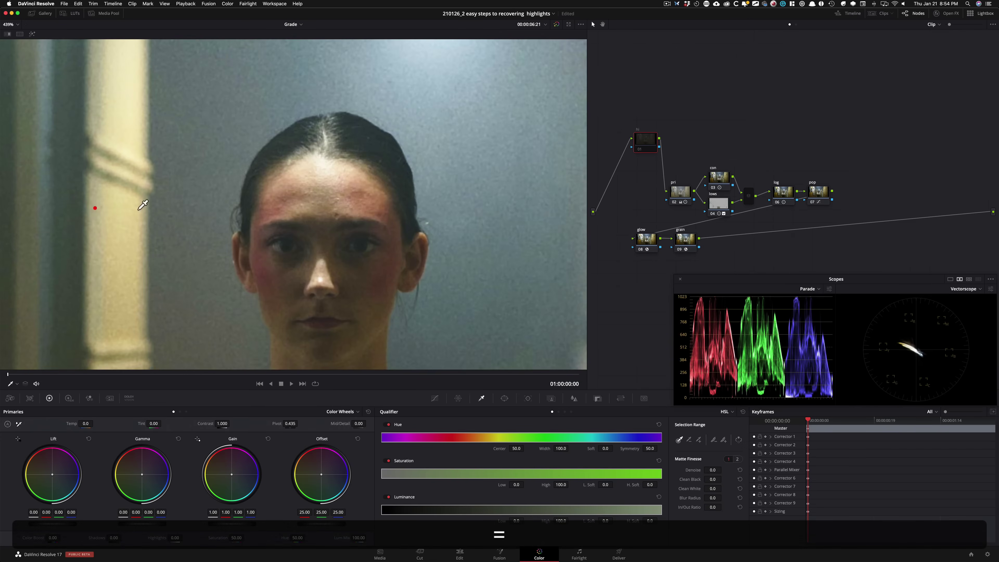
drag(325, 177, 243, 320)
drag(294, 261, 252, 357)
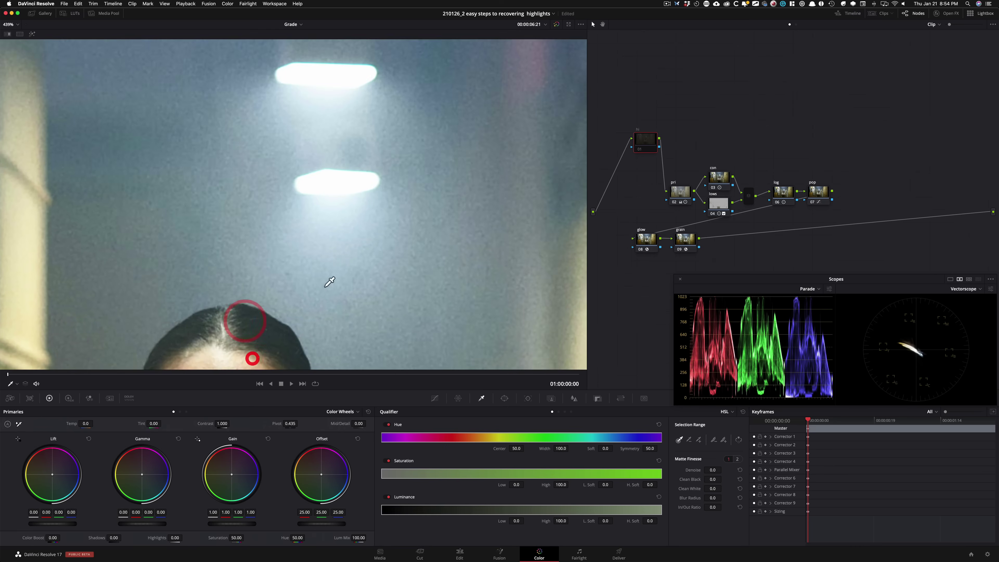
drag(329, 271, 336, 340)
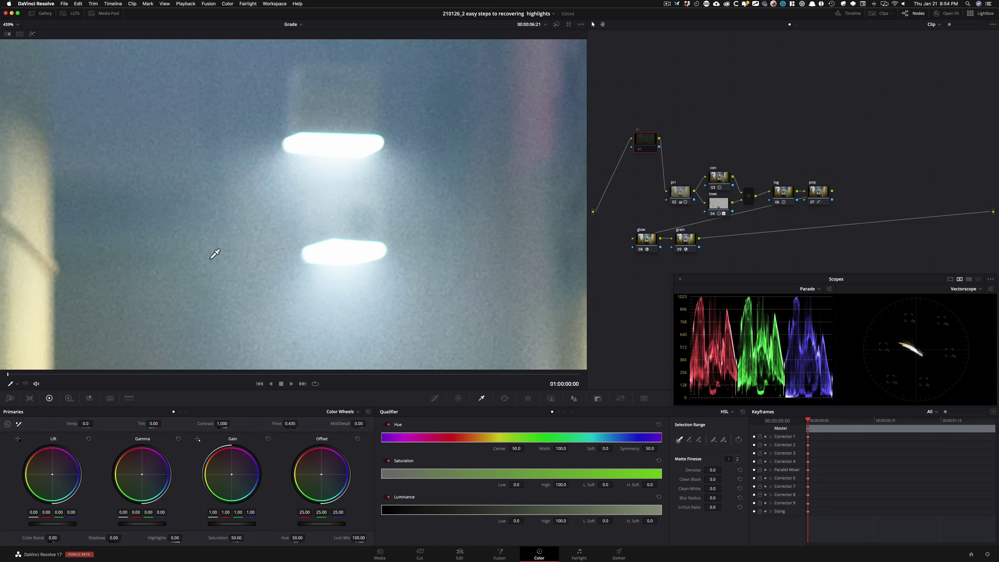
drag(292, 193, 336, 127)
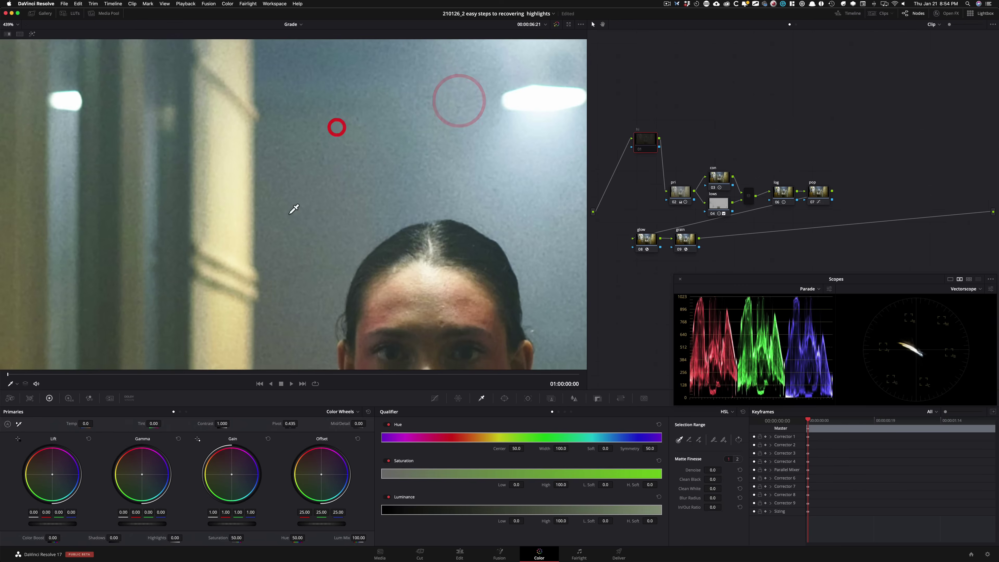
Examine the white areas of the wall posters close up, and return to the full frame
drag(365, 242, 584, 170)
drag(324, 166, 241, 136)
key(super+minus)
key(super+minus)
key(super+minus)
key(super+minus)
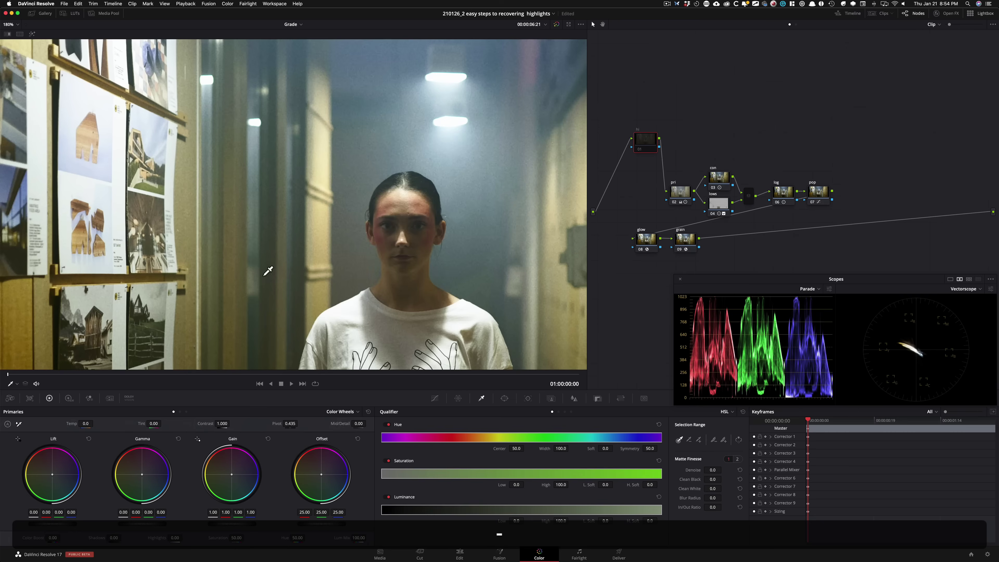
drag(263, 275, 559, 214)
key(super+equal)
key(super+equal)
key(super+equal)
drag(333, 167, 340, 312)
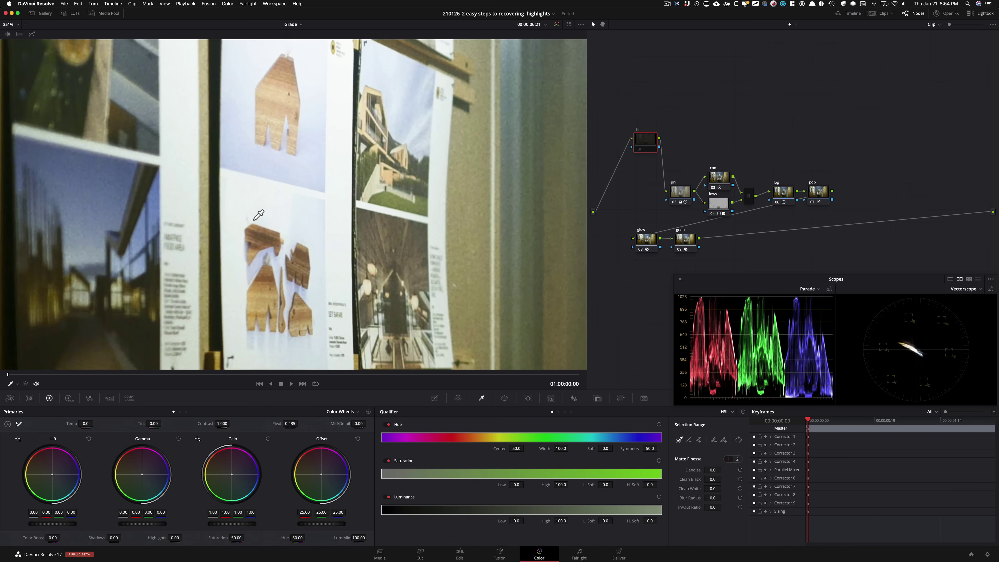
key(shift+z)
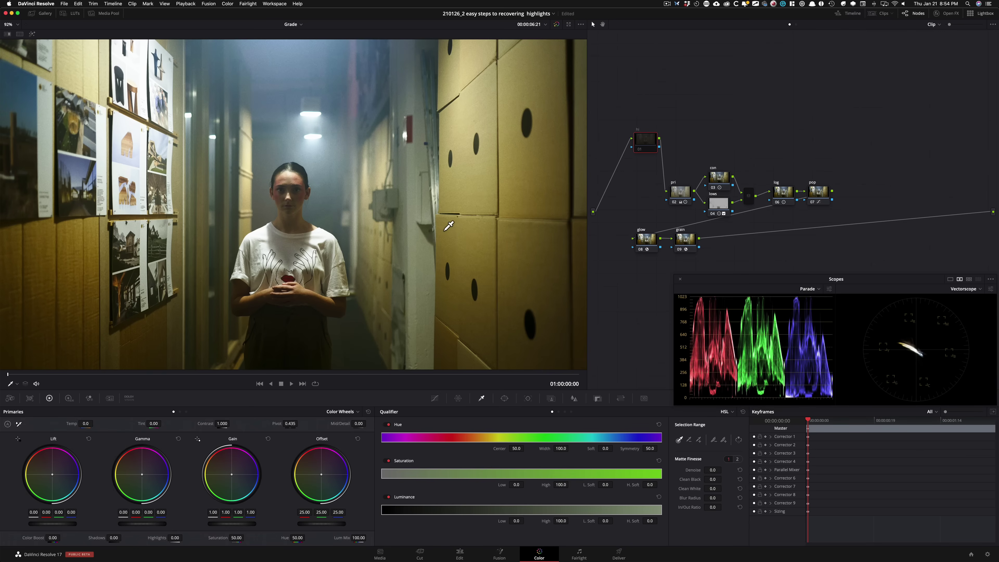
Isolate the highlights on the first node with a luminance qualifier, low 60.9 and low softness 7.6, previewing the selection in highlight view
key(ctrl+d)
key(shift+h)
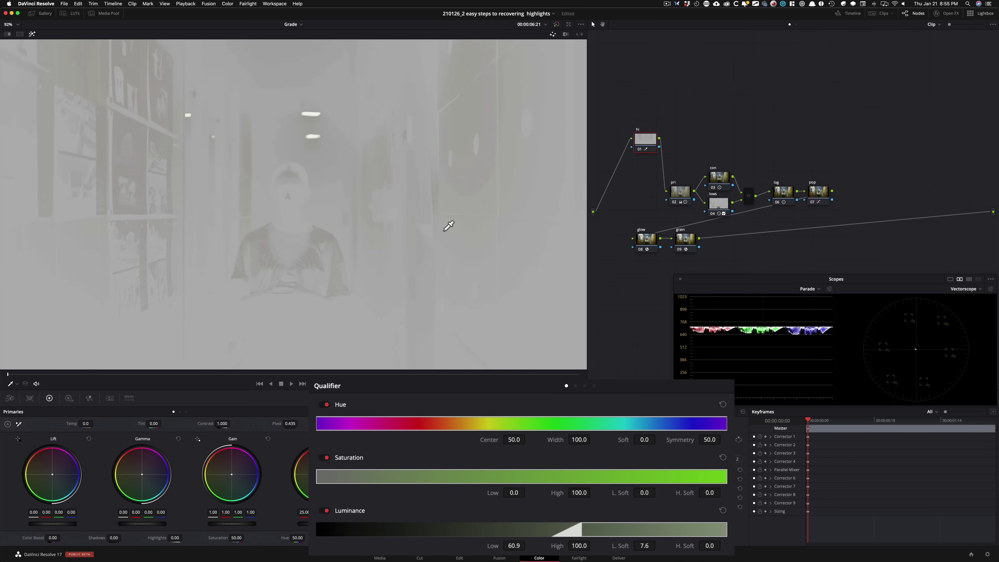
key(shift+h)
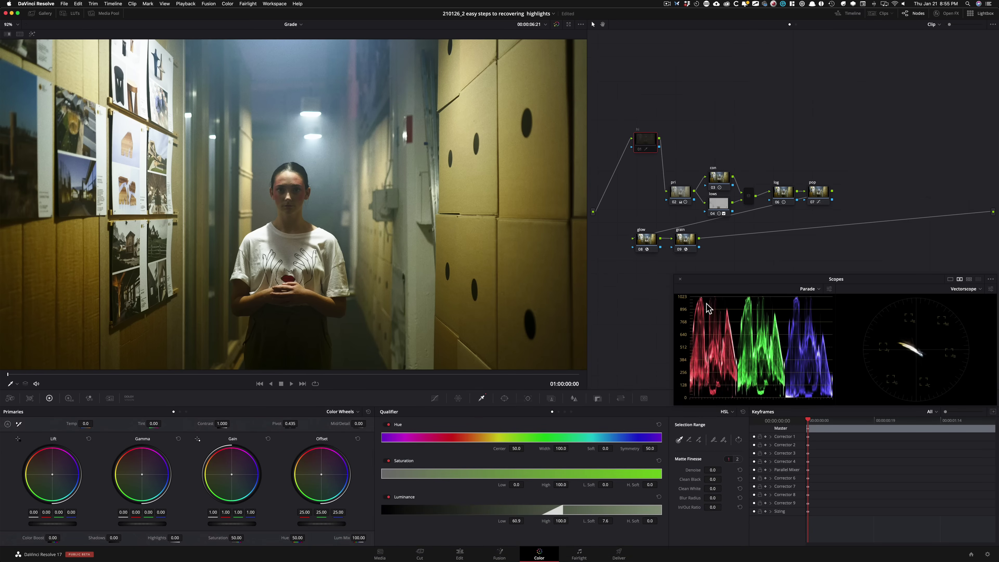
Enable the first node and lower its Highlights to -100
key(alt+c)
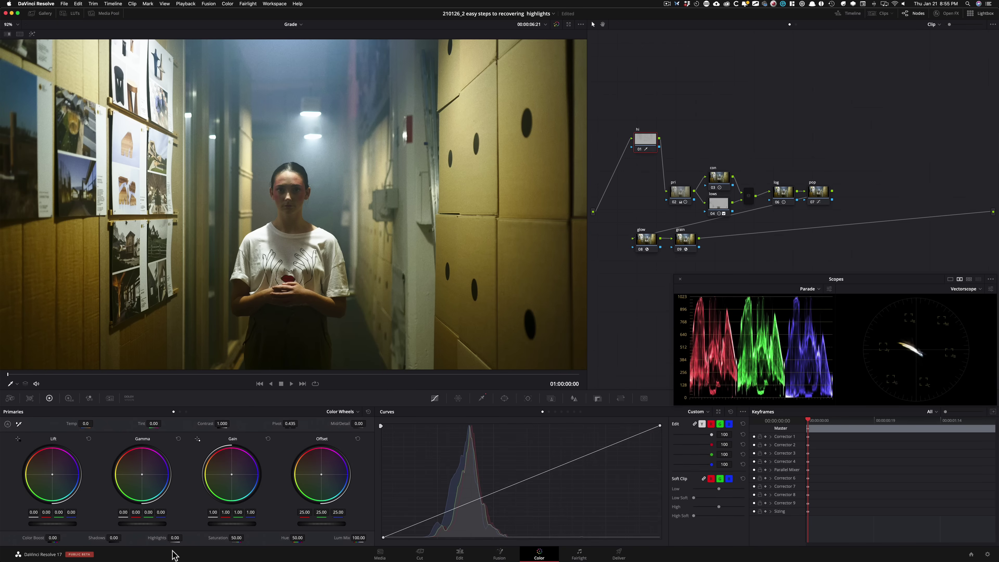
drag(174, 537, 1, 538)
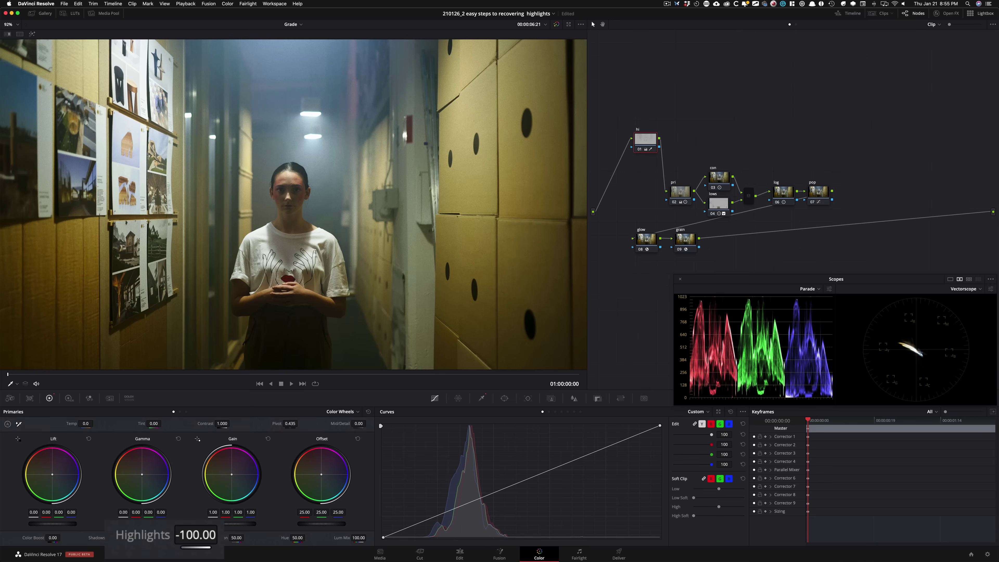
Compare the woman's forehead close up with the first node off and on
key(super+equal)
key(super+equal)
key(super+equal)
key(super+equal)
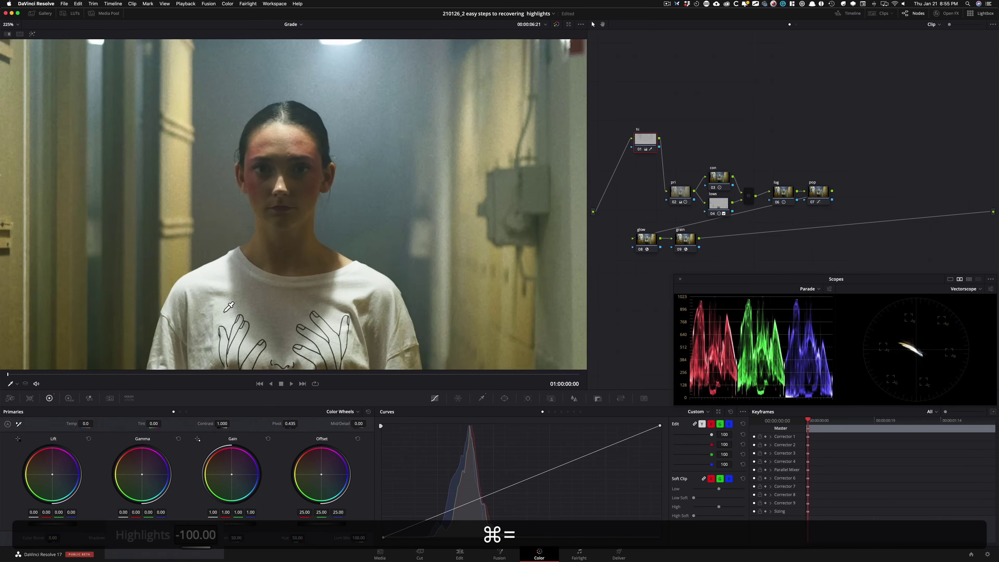
key(super+equal)
key(super+equal)
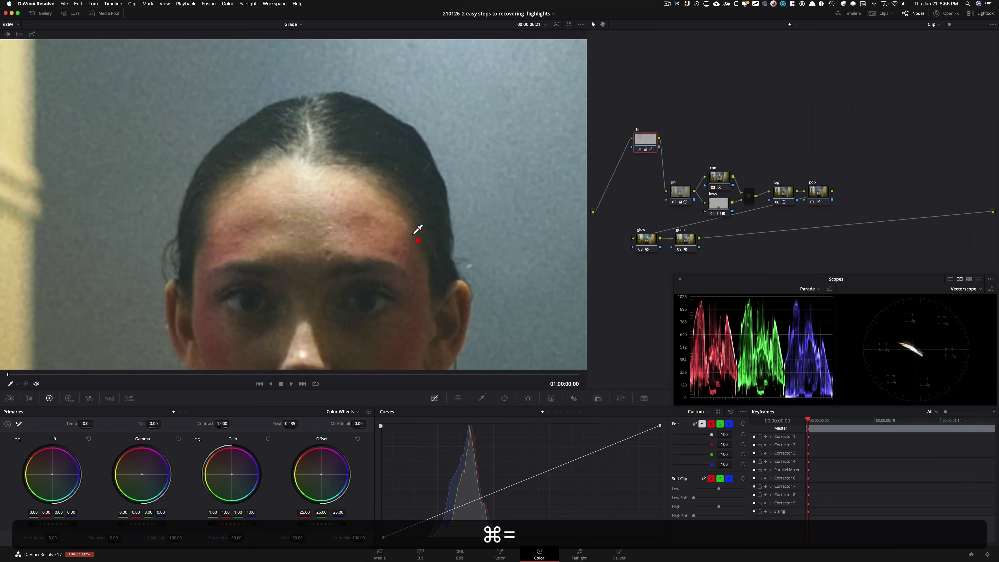
click(412, 232)
click(323, 173)
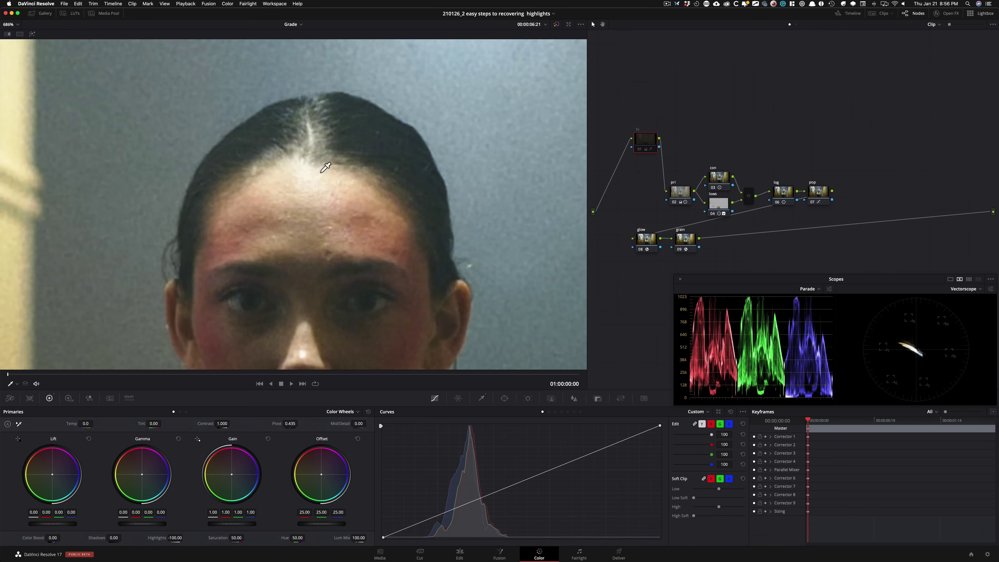
key(super+d)
key(super+d)
key(super+d)
key(super+d)
key(super+d)
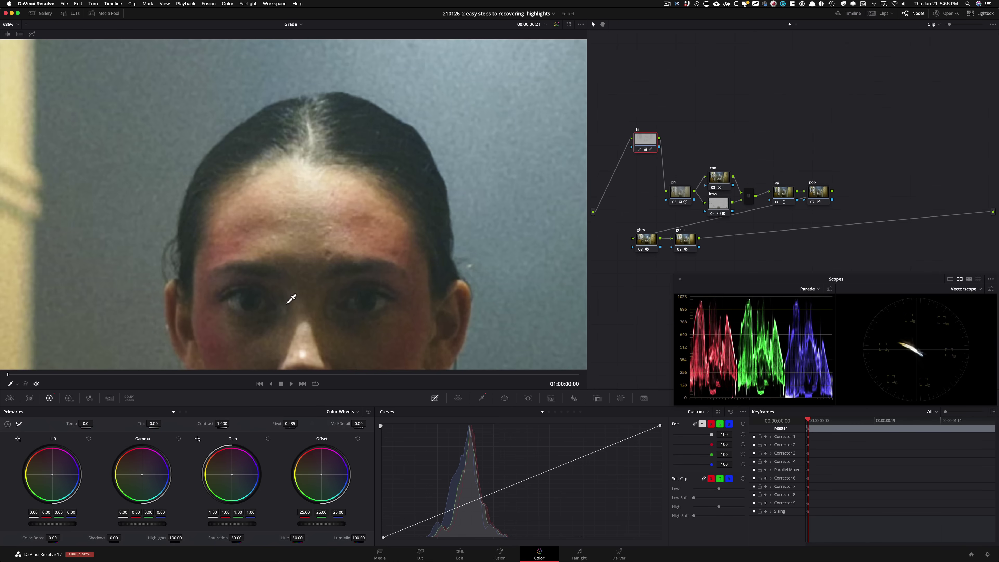
Compare the bright shoulder of the shirt close up with the highlight recovery node off and on
drag(191, 321, 368, 78)
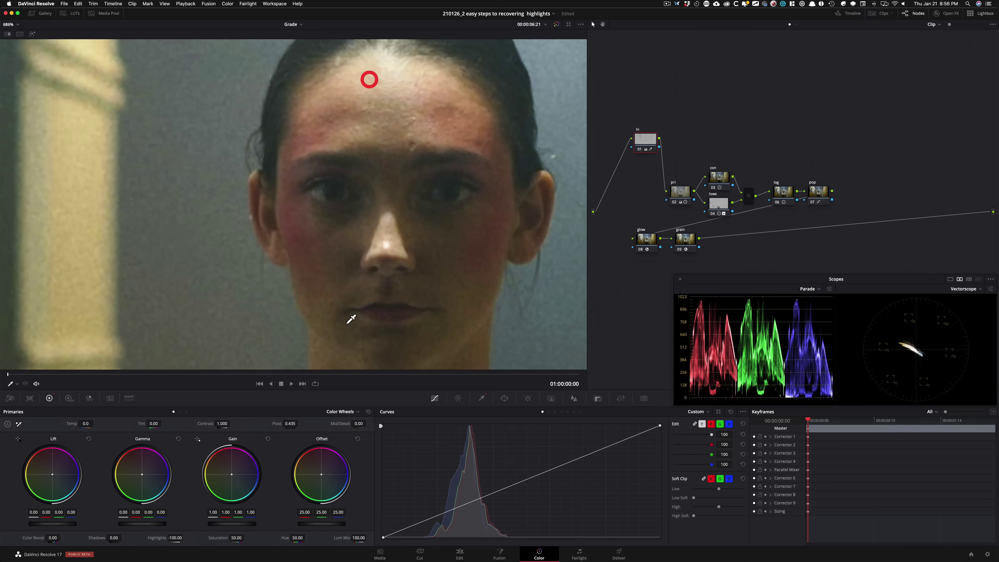
drag(350, 319, 344, 111)
drag(339, 273, 345, 50)
drag(227, 301, 472, 112)
scroll(377, 224, down, 3)
scroll(377, 224, left, 4)
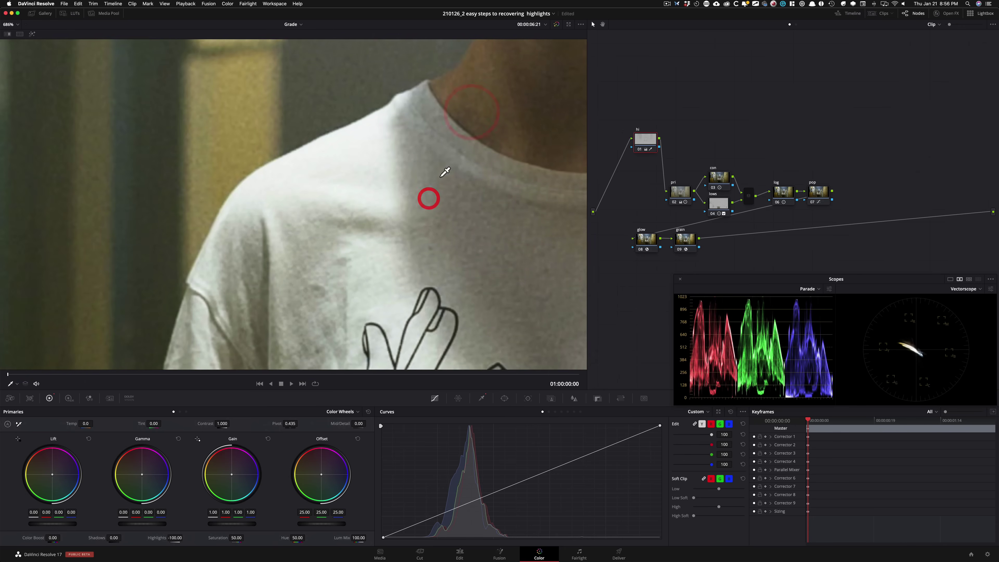
click(384, 175)
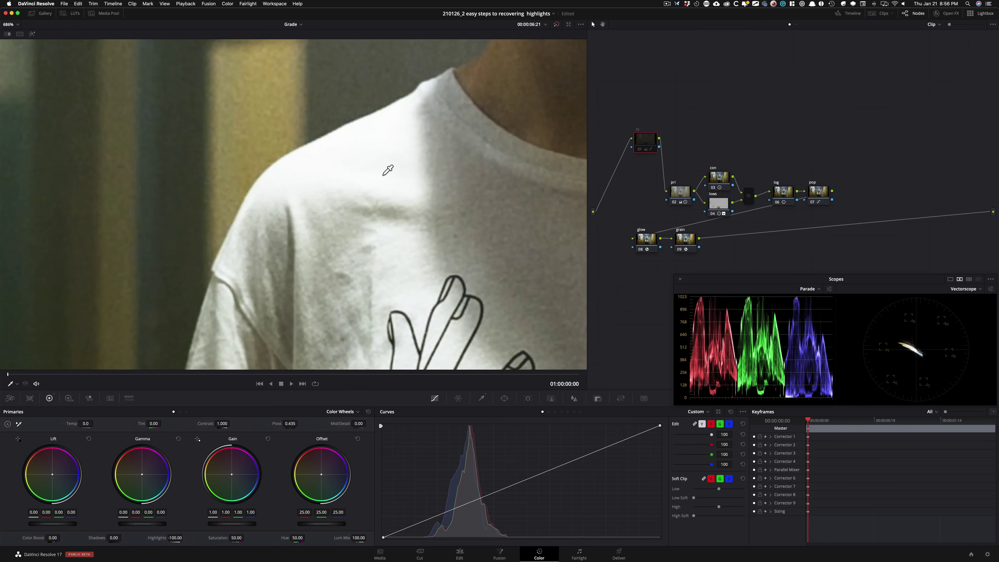
scroll(346, 157, left, 2)
scroll(346, 157, down, 1)
click(394, 129)
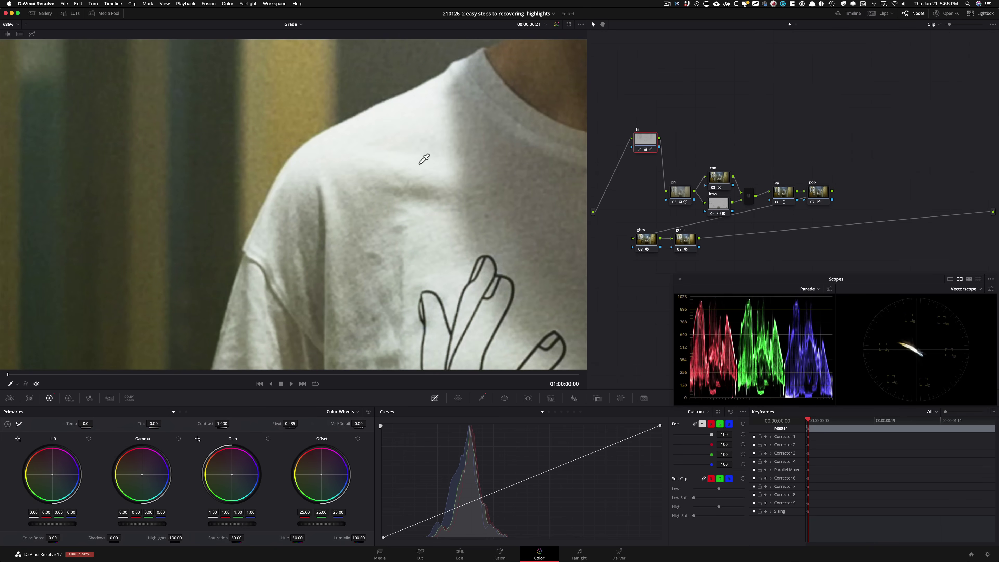
key(super+d)
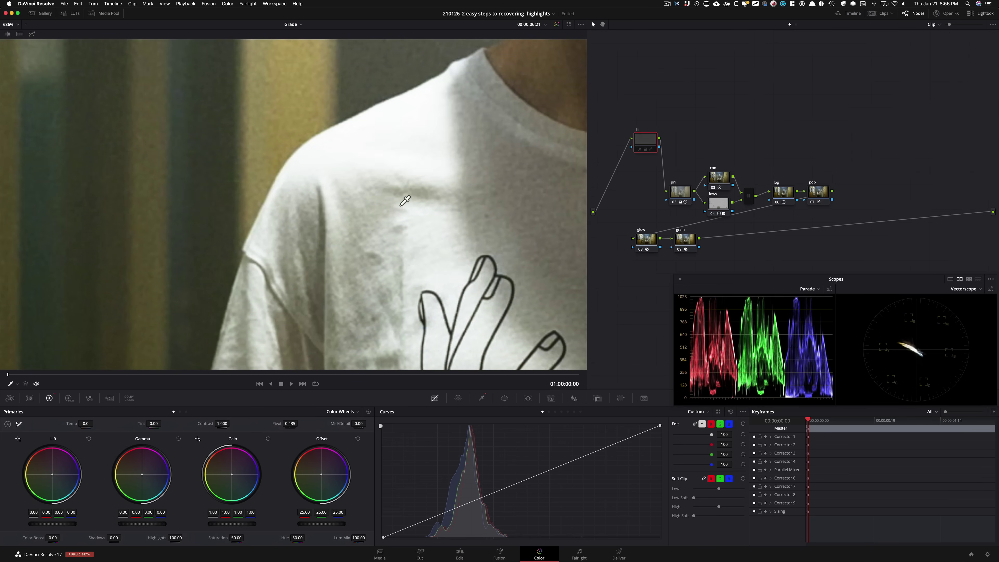
key(super+d)
scroll(452, 323, up, 2)
scroll(452, 323, left, 1)
click(438, 298)
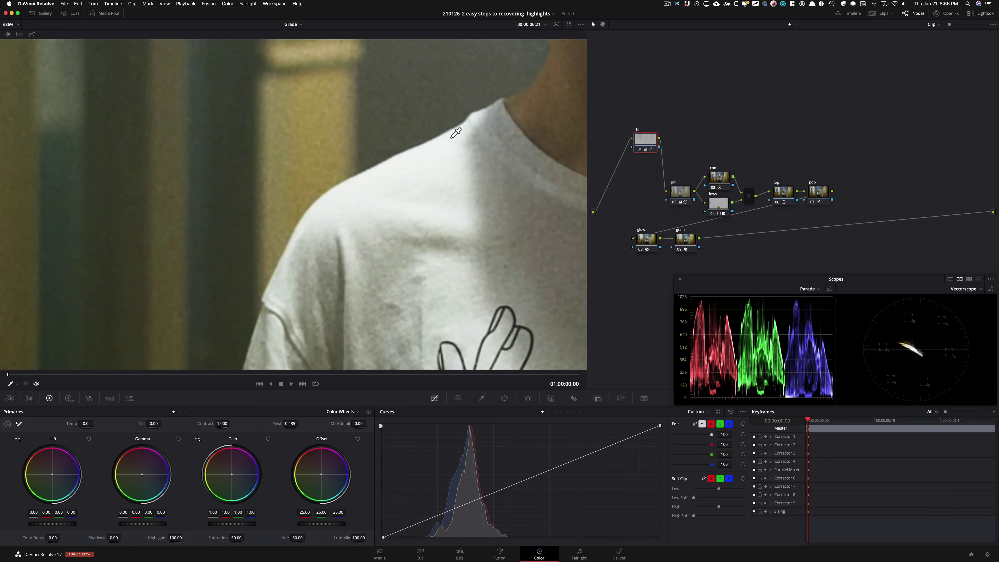
Examine the shirt's printed front and the woman's face at a wider magnification with the highlight recovery enabled
drag(417, 224, 373, 141)
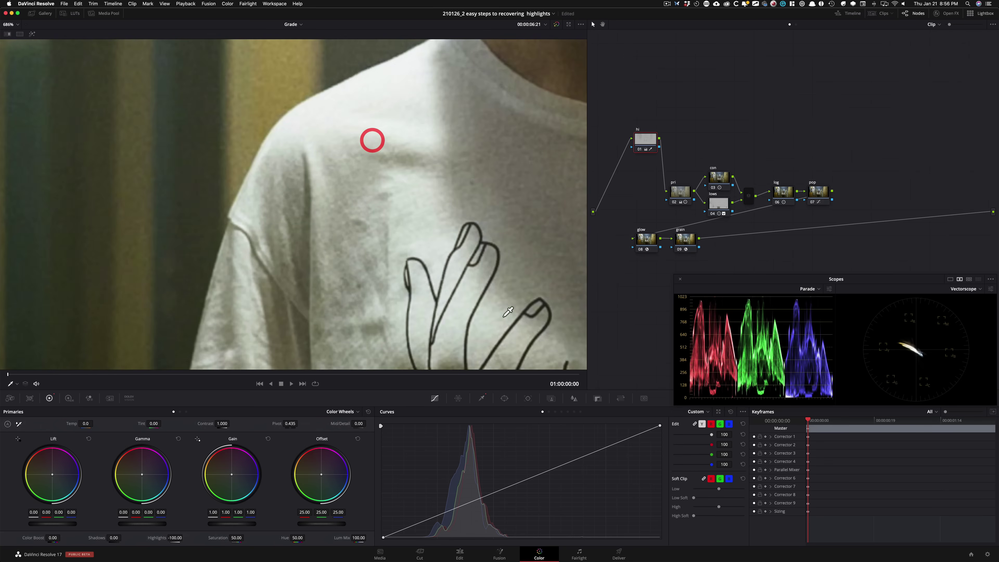
drag(485, 264, 368, 211)
key(super+minus)
key(super+minus)
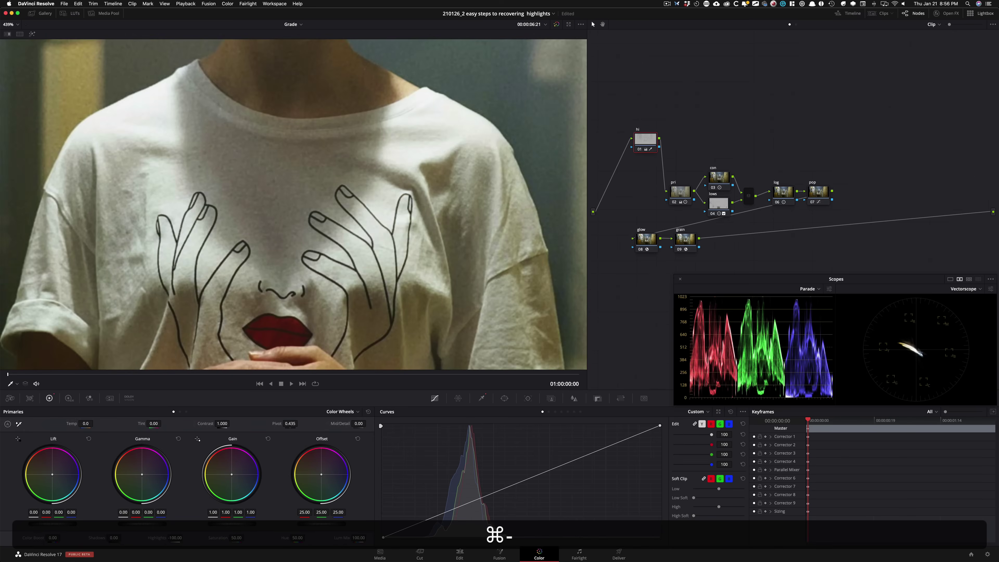
drag(360, 172, 300, 398)
scroll(298, 271, down, 5)
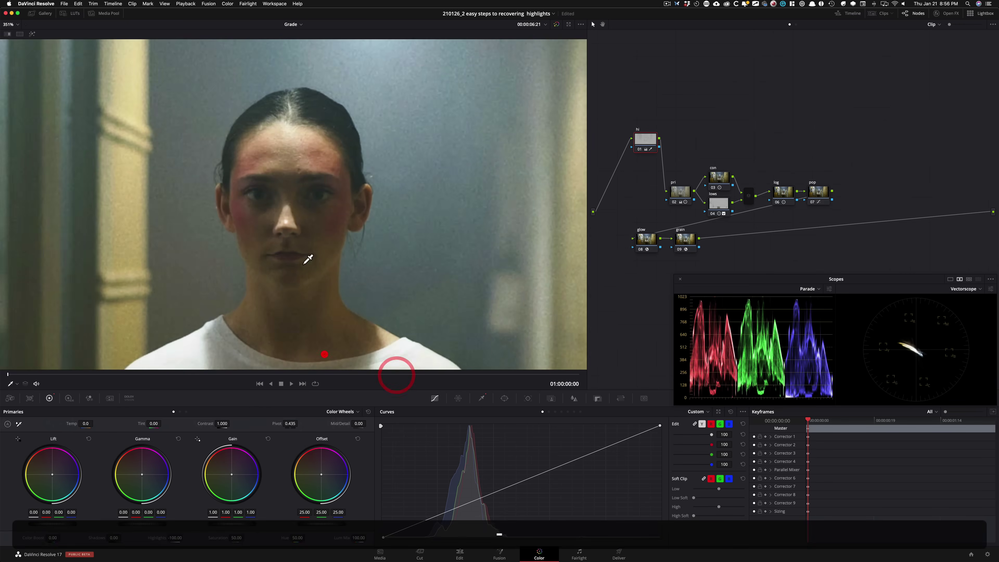
Compare the wall posters close up with the first node off and on, and return to the full frame
drag(360, 210, 518, 205)
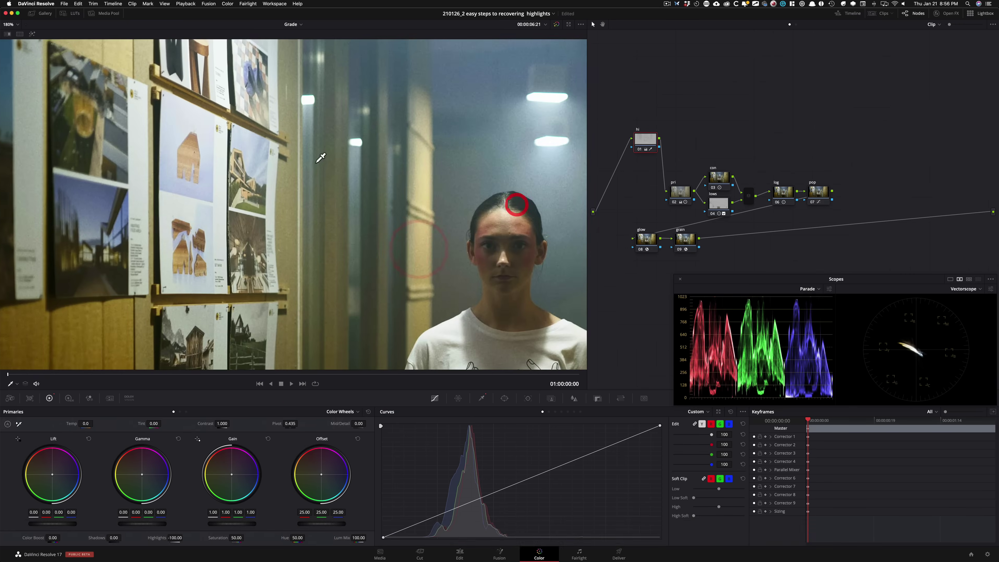
drag(268, 188, 346, 143)
key(equal)
key(equal)
key(equal)
key(super+equal)
key(super+equal)
key(super+equal)
key(super+equal)
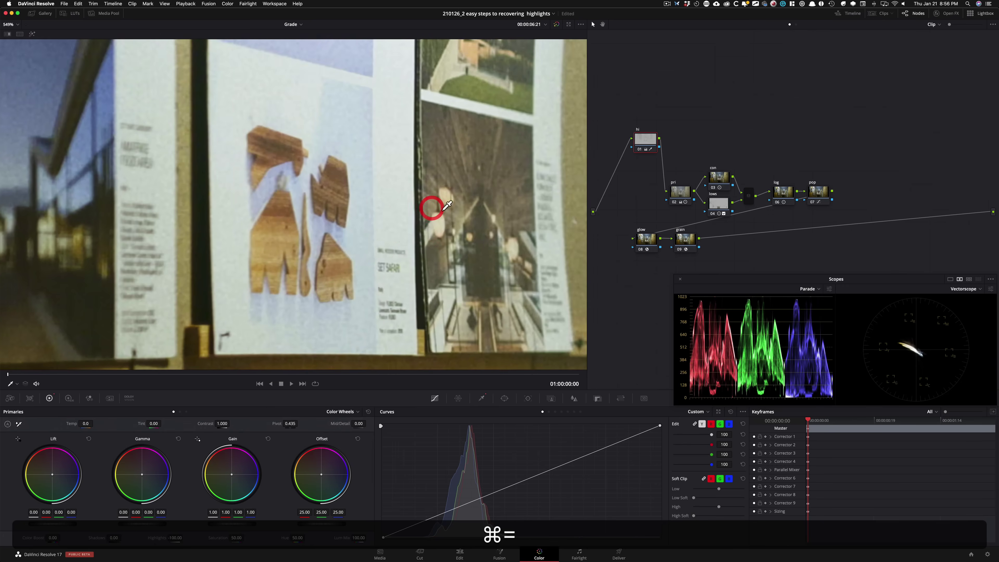
click(419, 208)
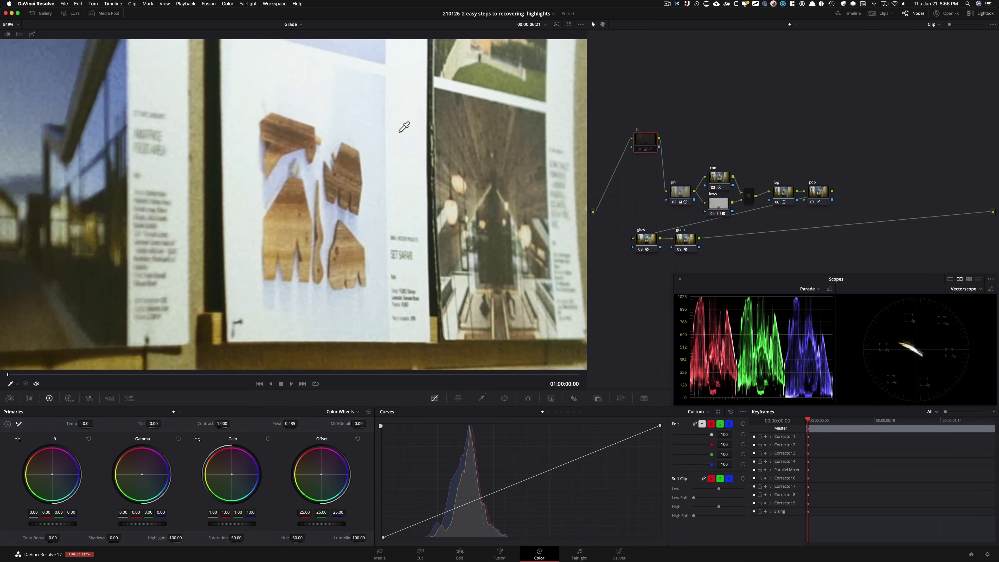
key(super+d)
drag(348, 153, 369, 172)
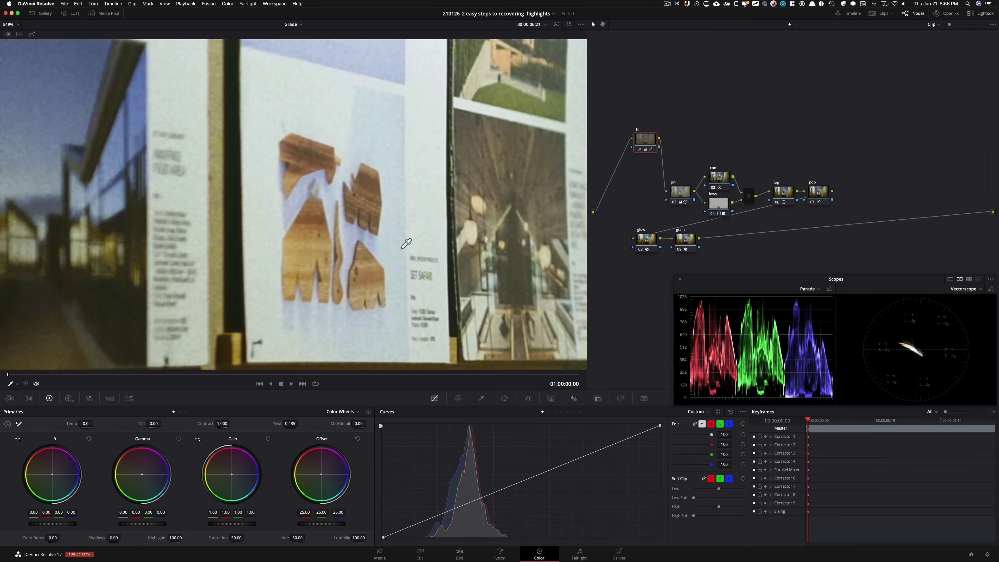
key(shift+z)
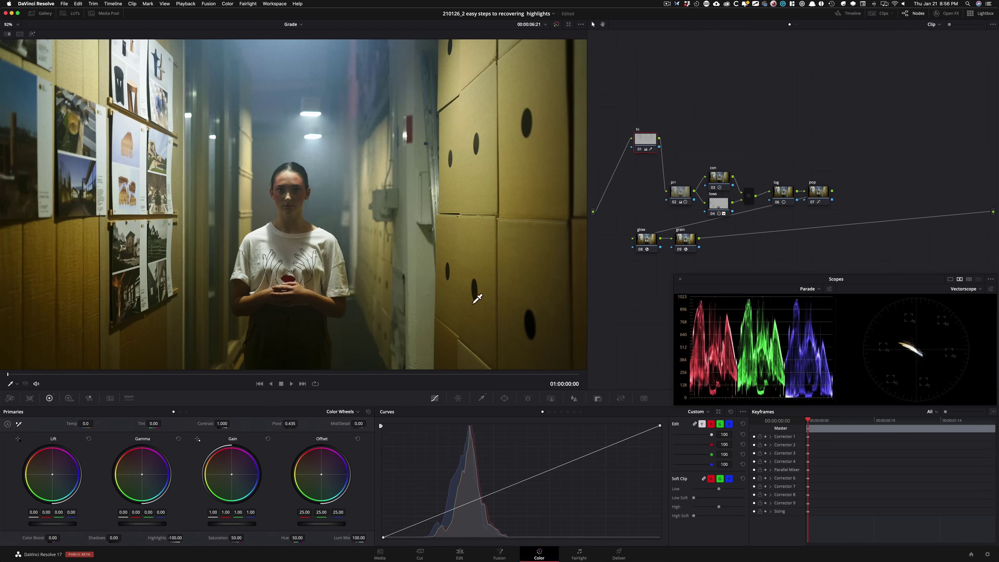
Check the first node's selection in Highlight view and refine its luminance qualifier to Low 60.9 and L. Soft 13.0
key(shift+h)
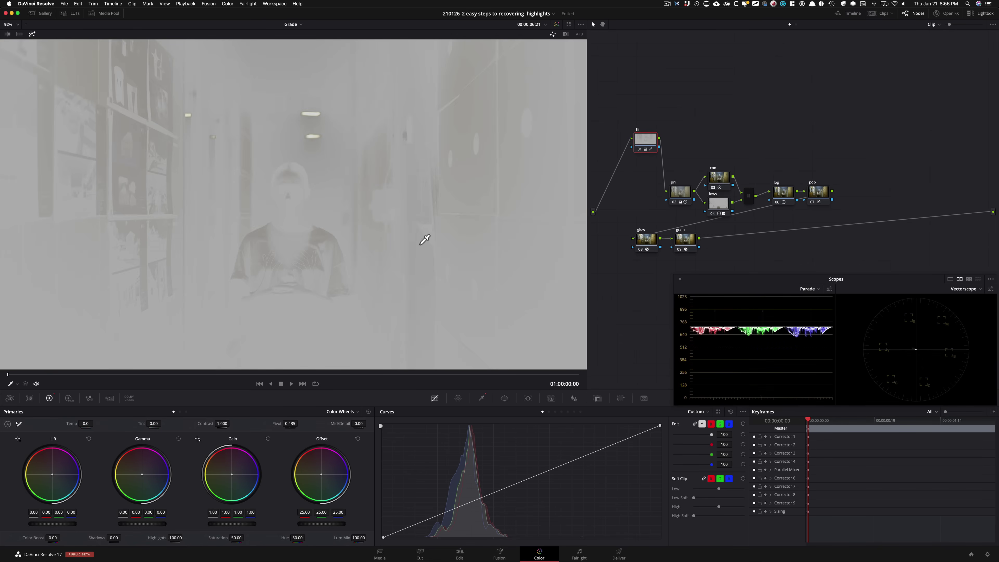
key(shift+h)
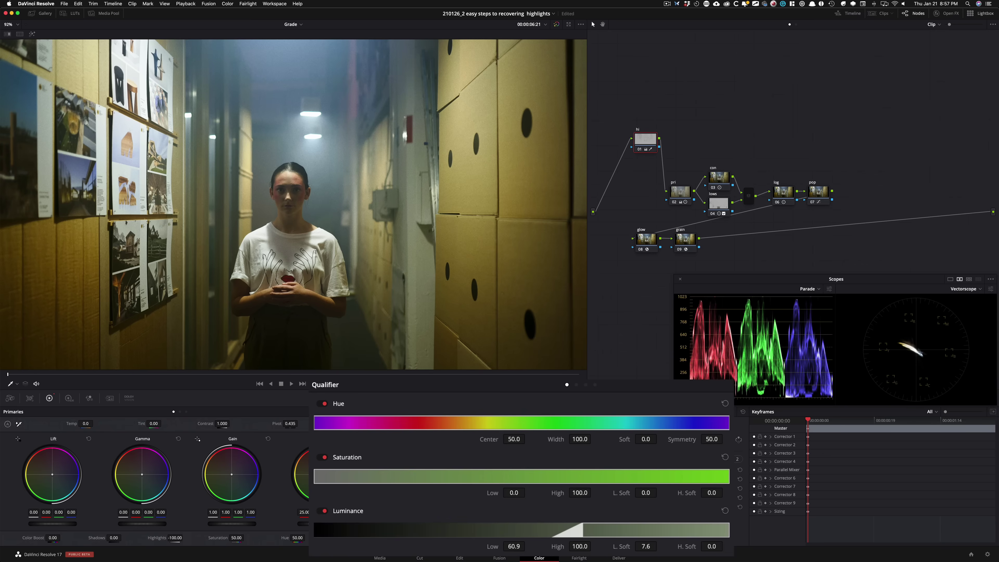
mouse_move(514, 546)
mouse_down()
mouse_move(496, 546)
mouse_move(522, 546)
mouse_move(513, 546)
mouse_up()
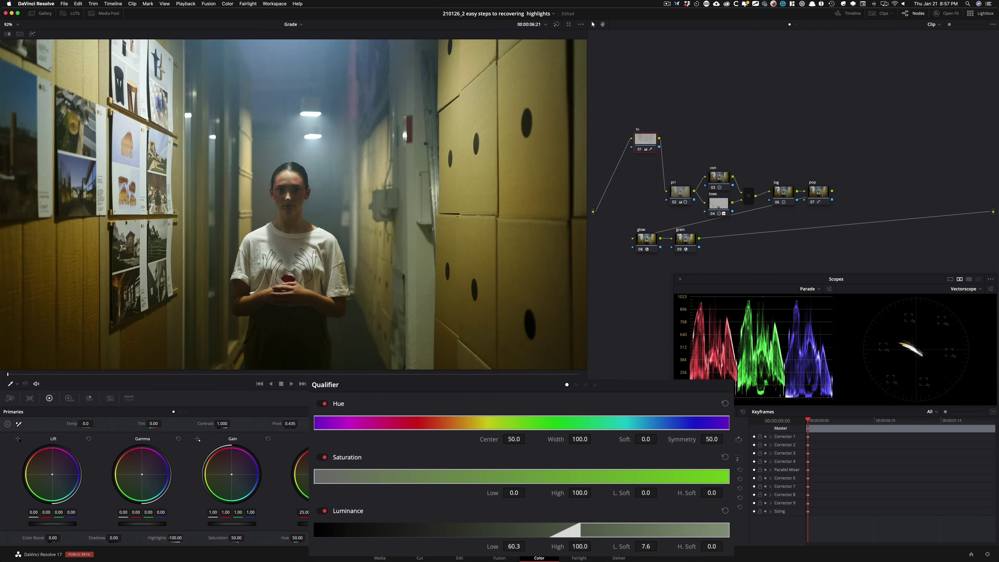
drag(514, 546, 514, 546)
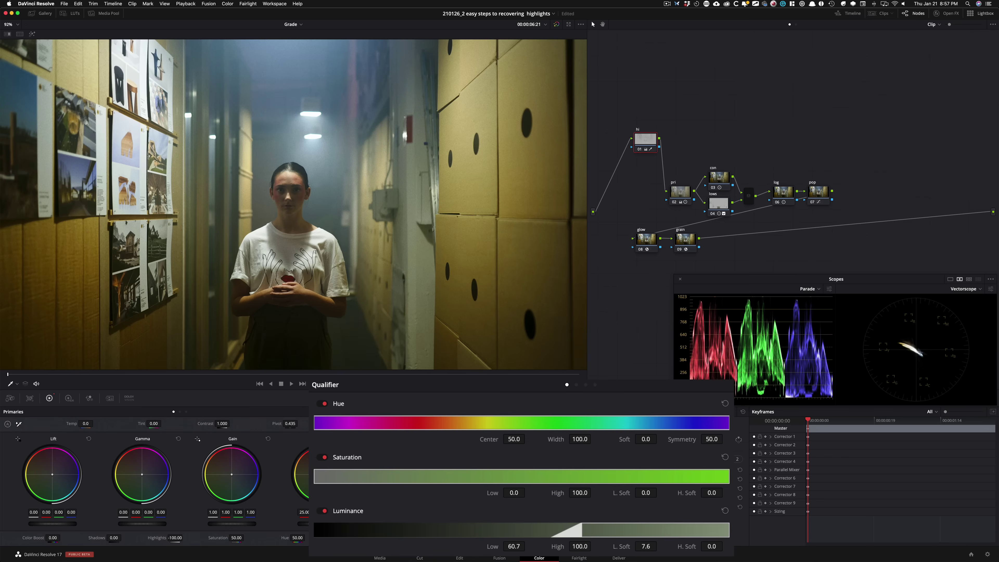
mouse_move(645, 546)
mouse_down()
mouse_move(657, 546)
mouse_move(647, 546)
mouse_up()
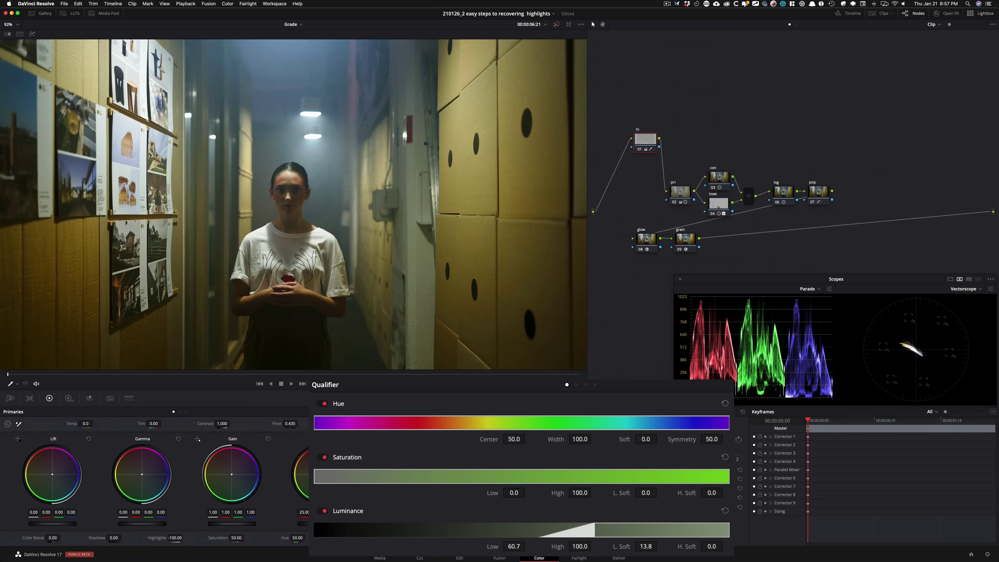
key(shift+h)
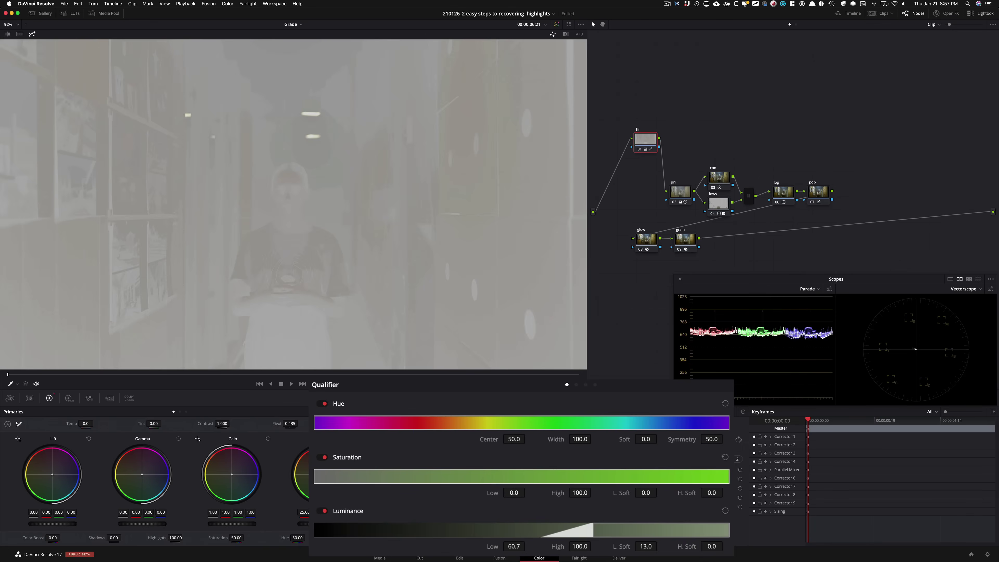
key(shift+h)
drag(514, 546, 514, 546)
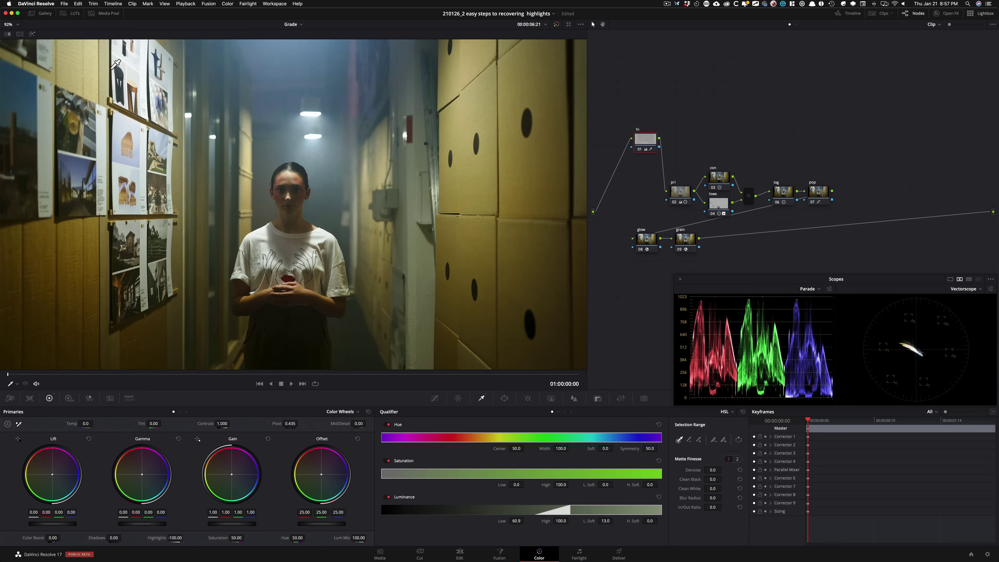
Compare the furniture posters on the wall close up with the refined highlight recovery node off and on, and return to the full frame
drag(205, 137, 277, 210)
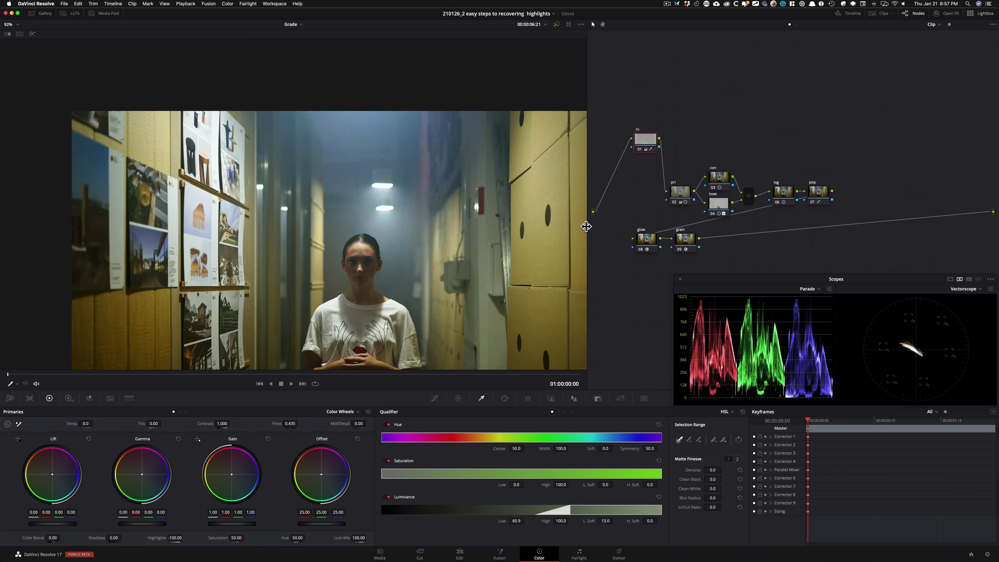
key(super+equal)
key(super+equal)
key(super+equal)
key(super+equal)
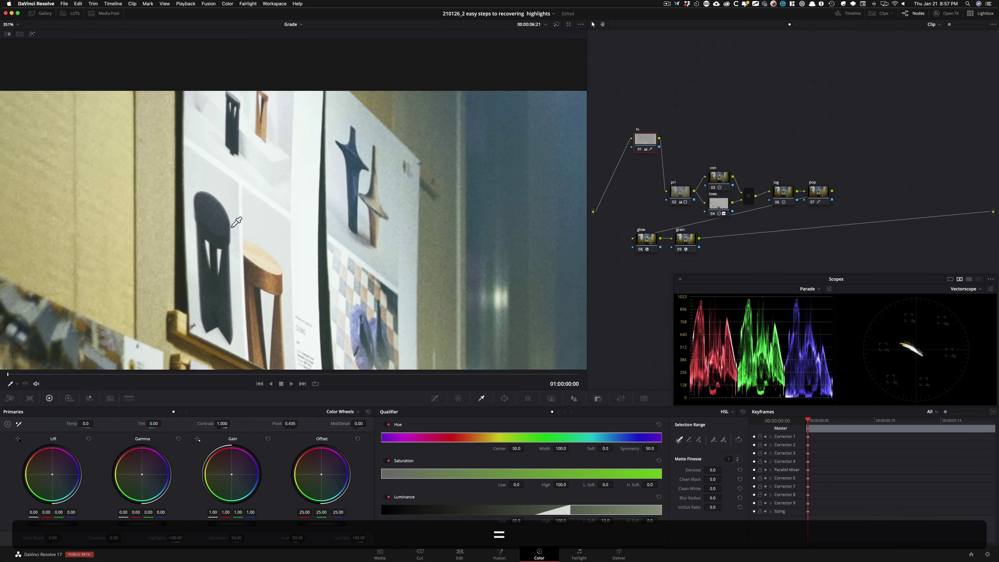
drag(232, 227, 226, 195)
key(super+d)
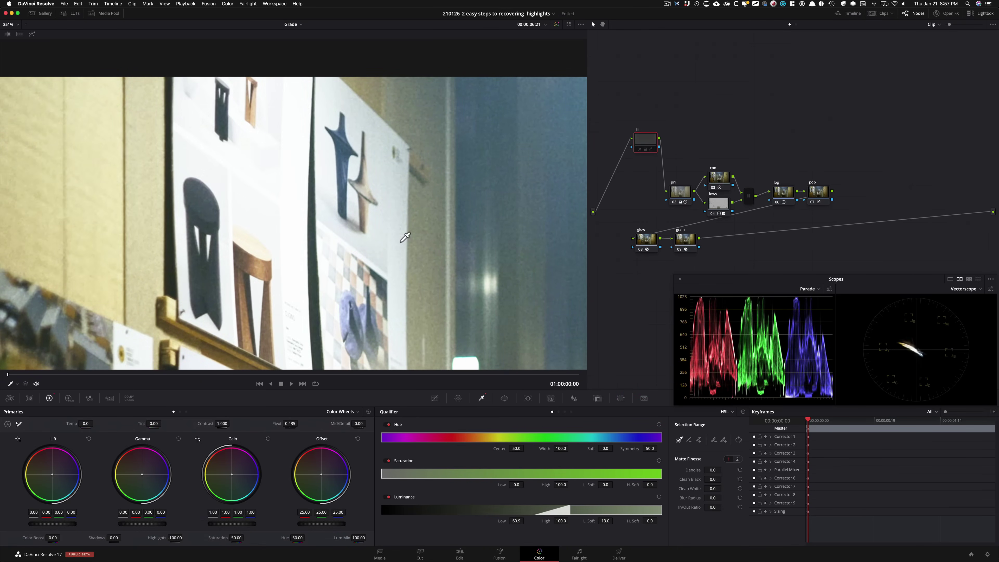
drag(317, 222, 295, 218)
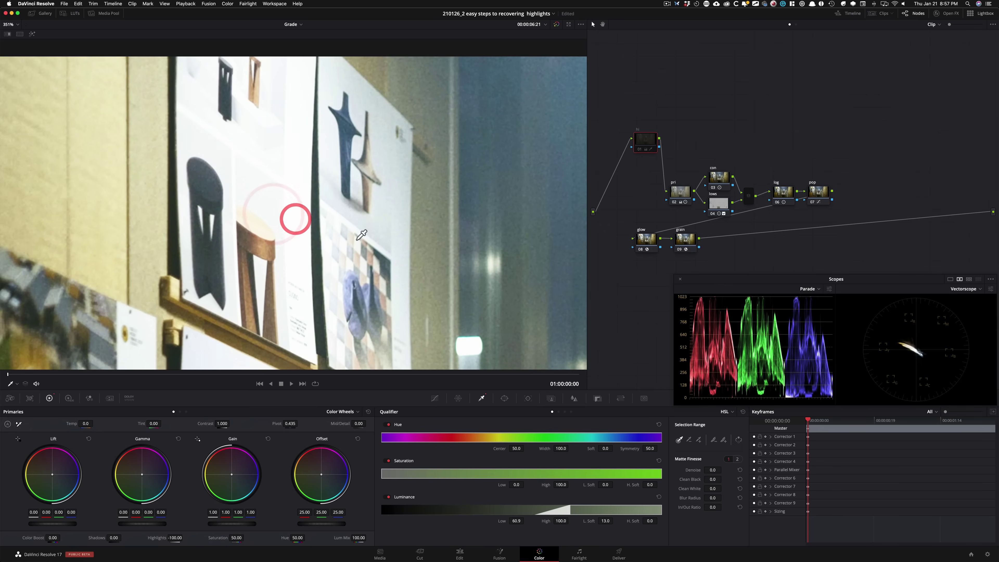
key(super+d)
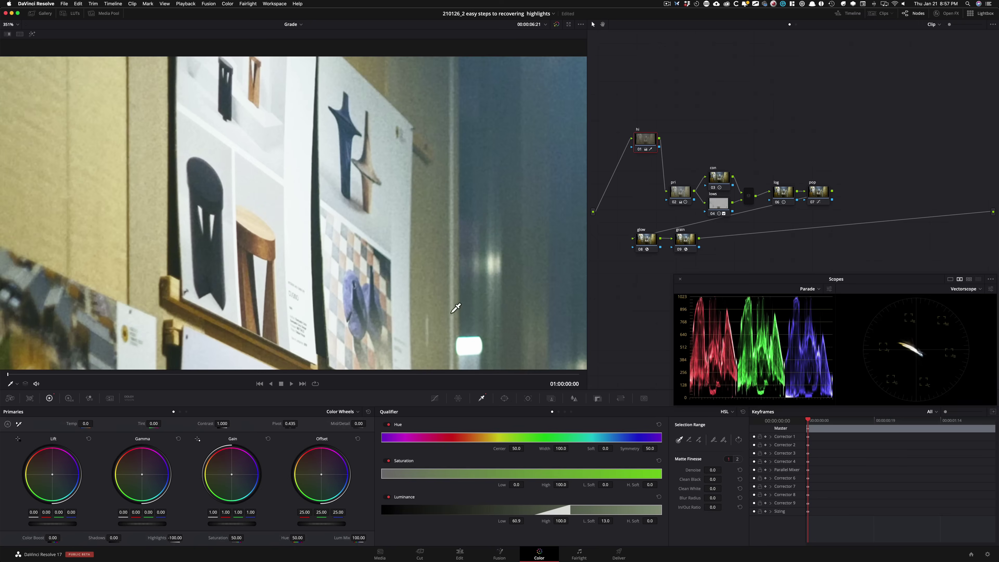
key(super+d)
key(super+d)
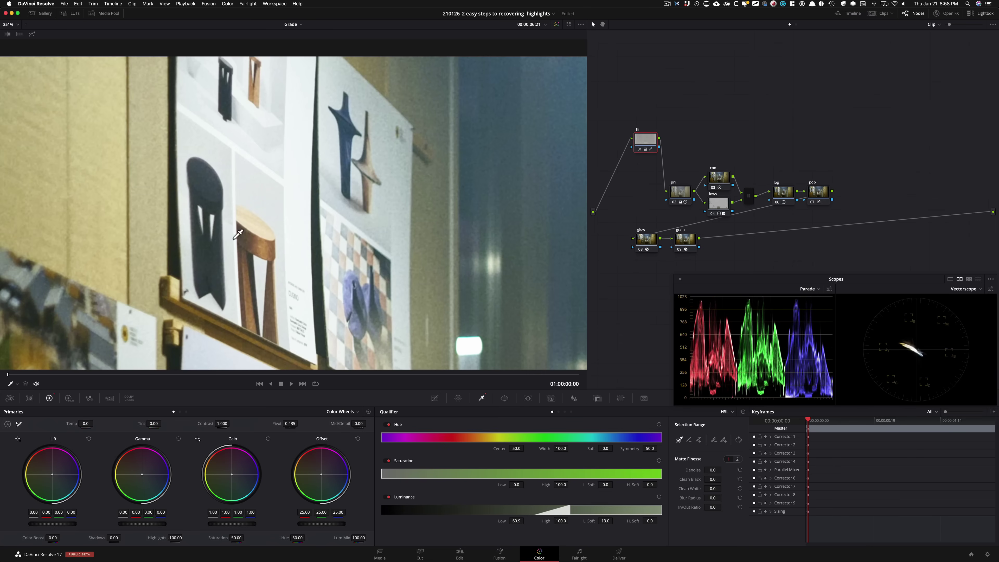
key(z)
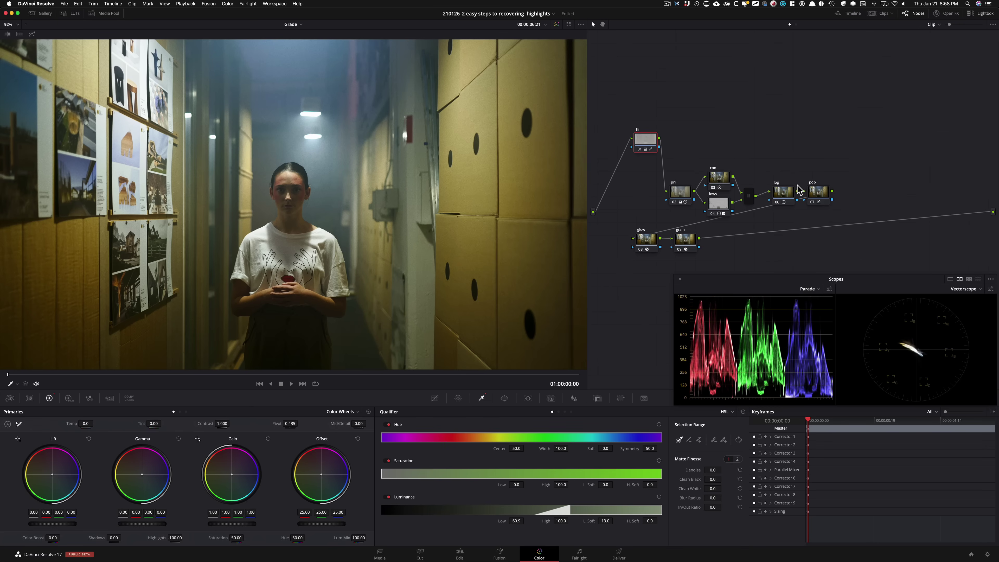
Load version 3 of the grade and lower the Light zone's exposure to -0.49 with the High Dynamic Range wheels on the first node
key(shift+Home)
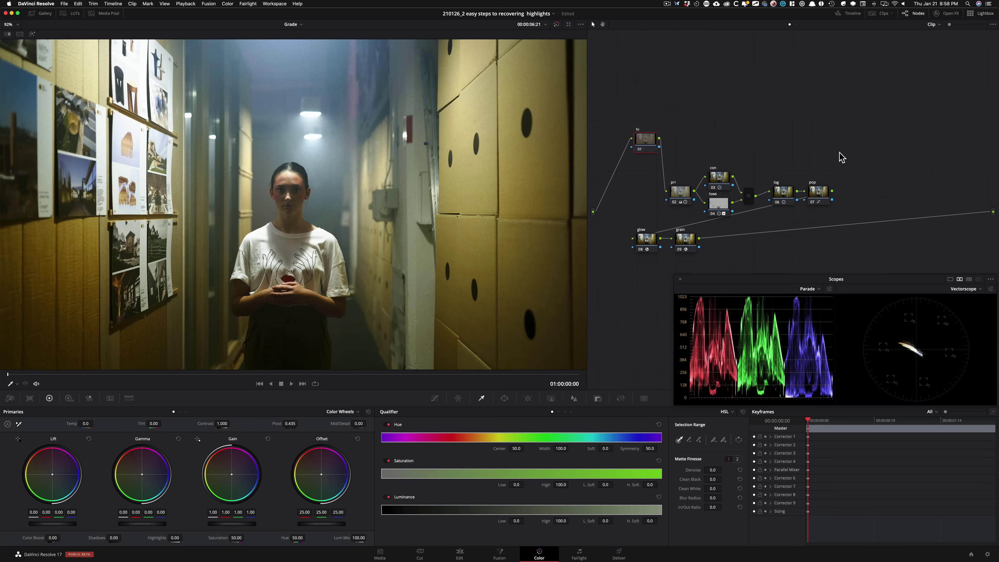
key(super+n)
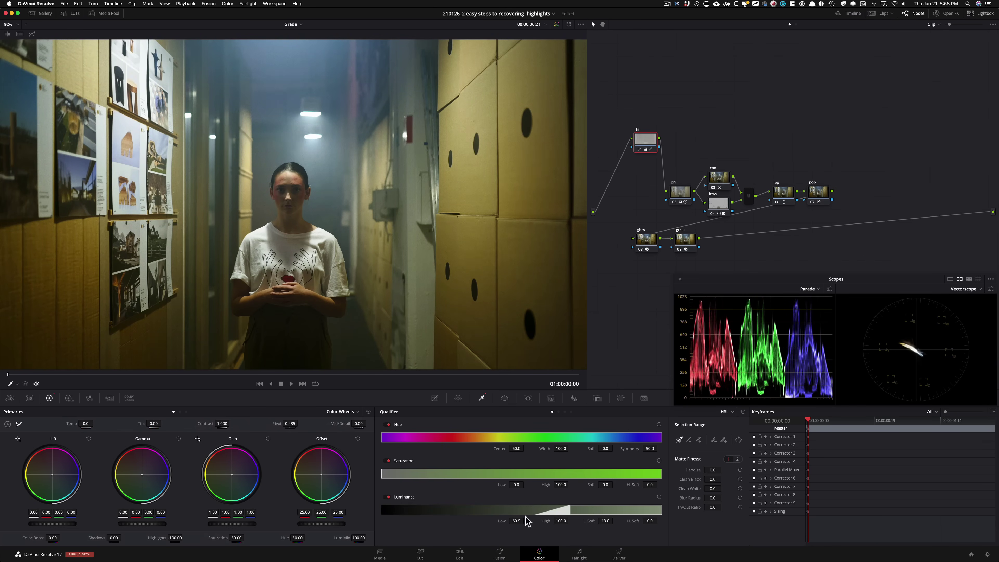
key(super+shift+z)
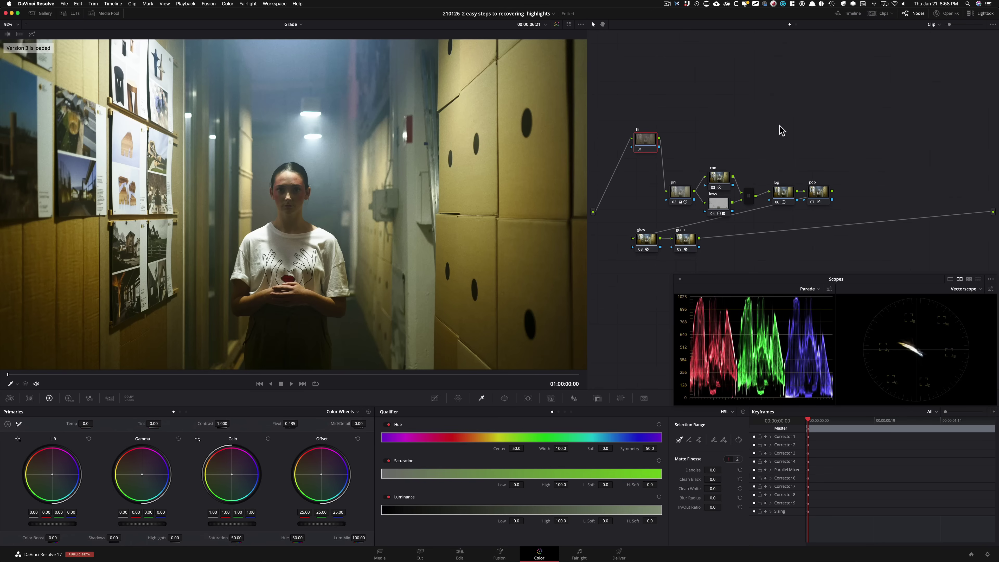
key(alt+h)
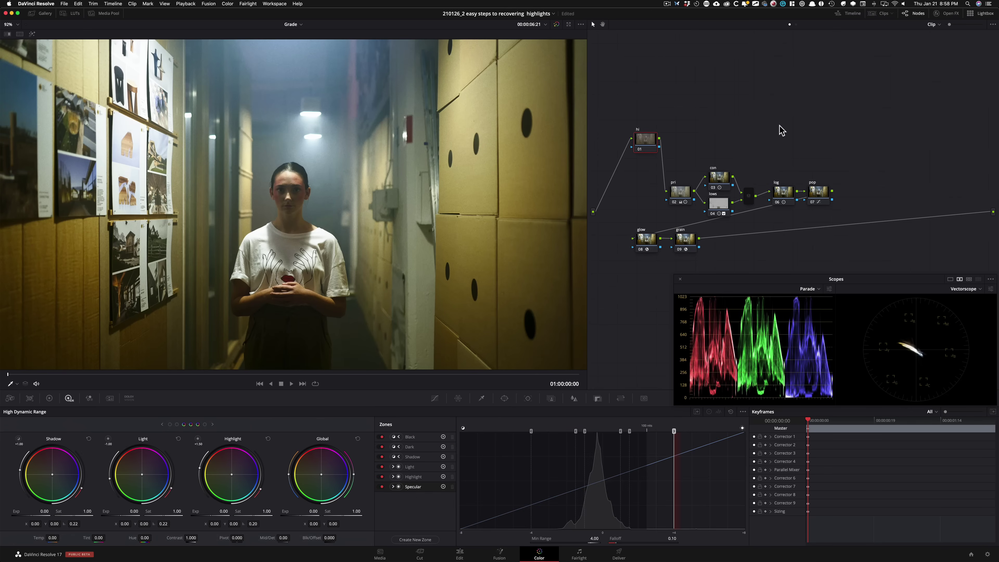
key(Up)
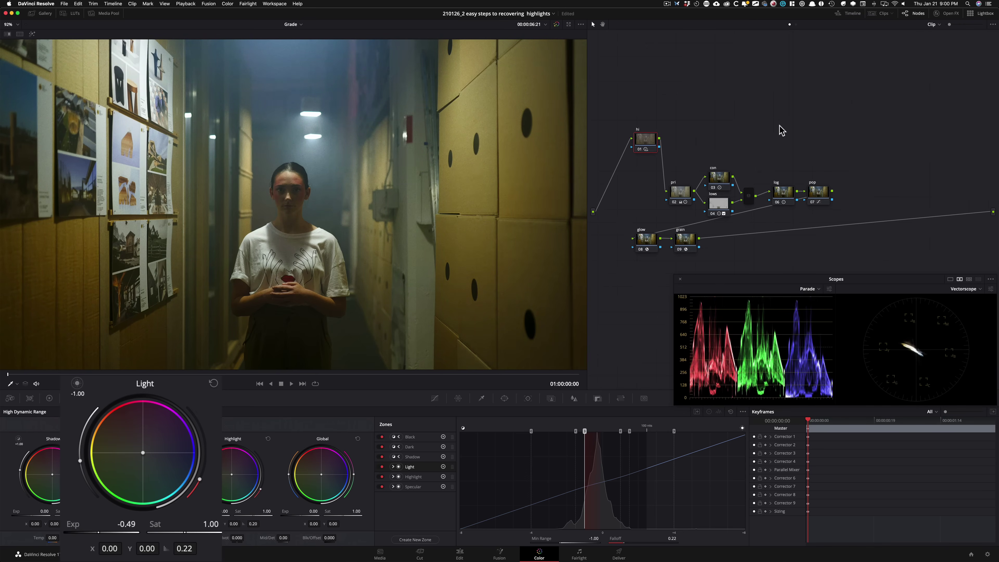
Compare the shot with the HDR-adjusted first node off and on, and raise the Light zone's Min Range to -0.11
key(super+d)
key(super+d)
key(super+d)
key(super+d)
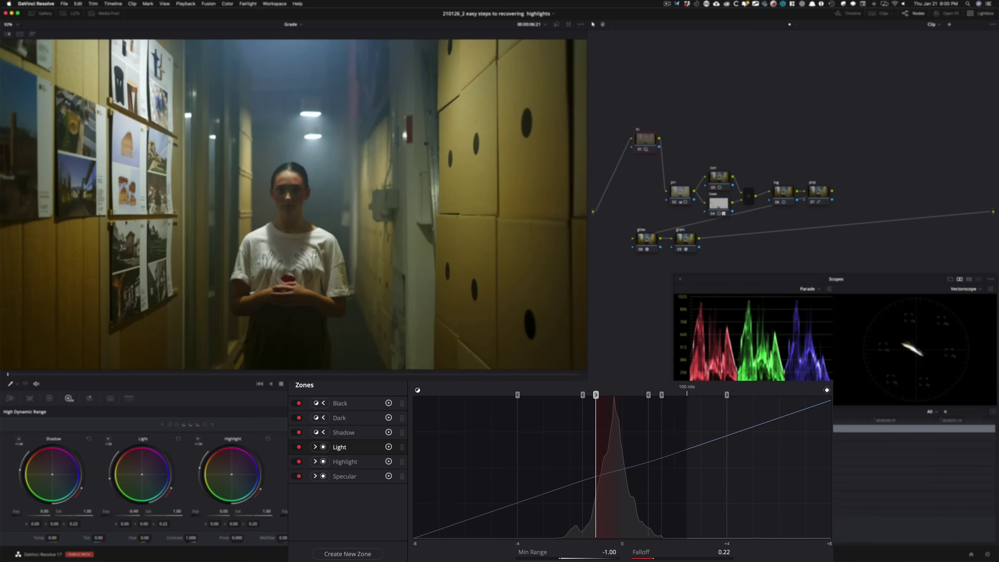
drag(596, 395, 620, 394)
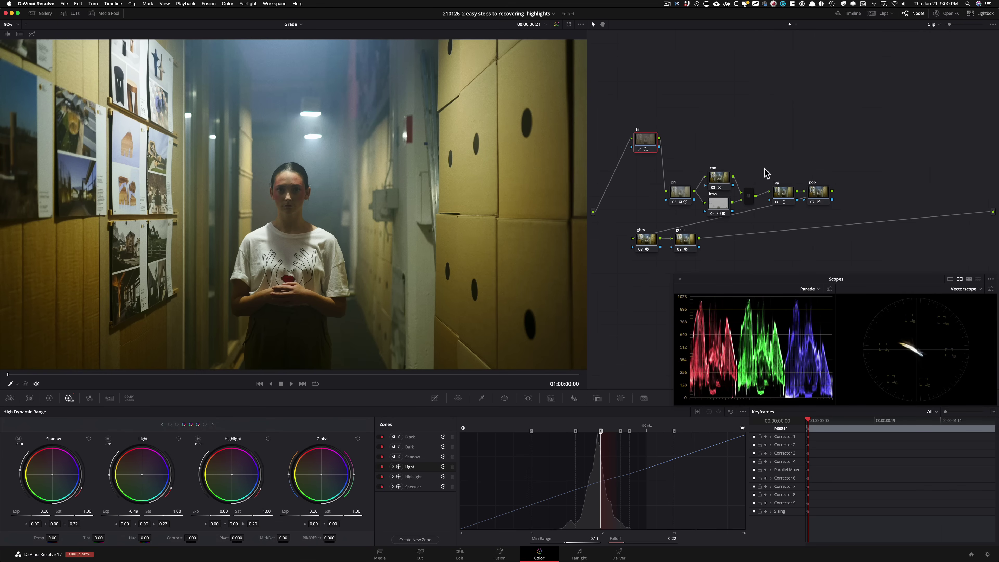
Compare the full frame with the first node off and on, and with the whole grade bypassed
key(ctrl+d)
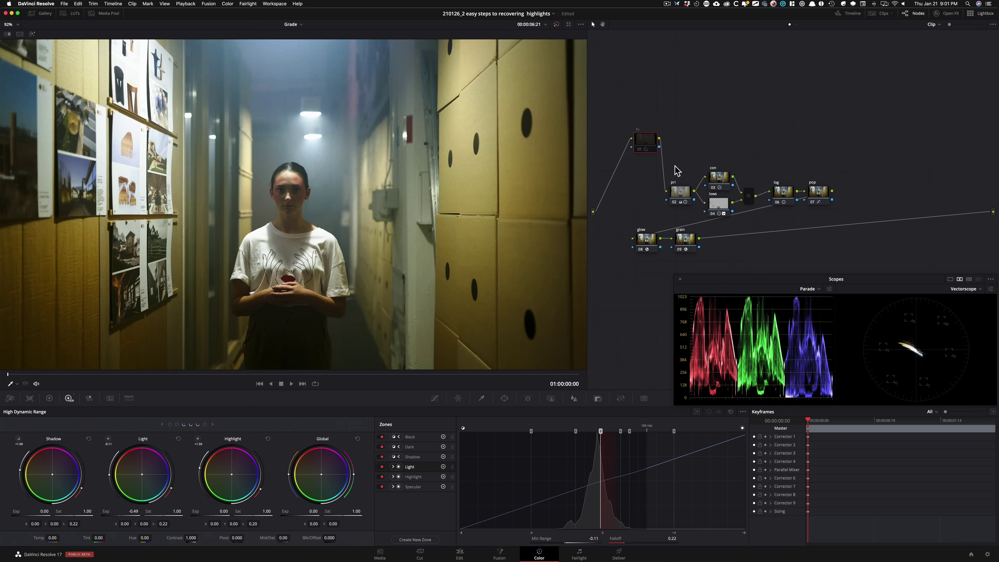
drag(650, 145, 646, 139)
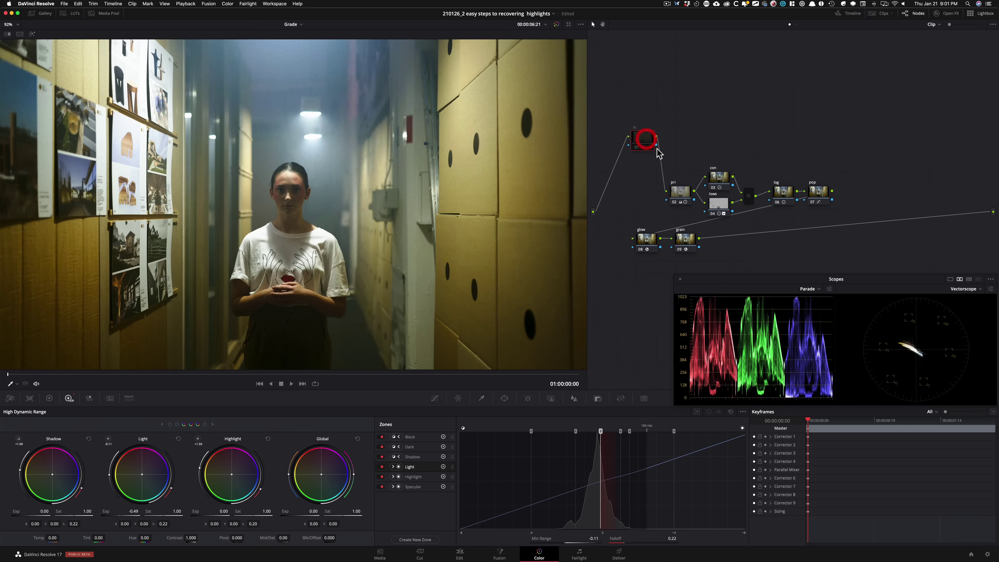
drag(642, 143, 643, 141)
drag(642, 140, 641, 140)
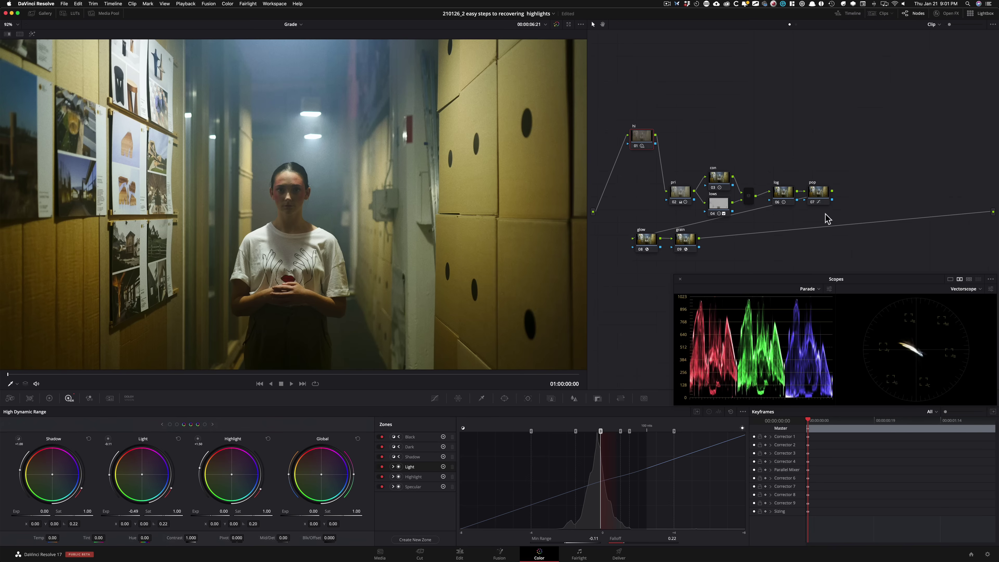
key(shift+d)
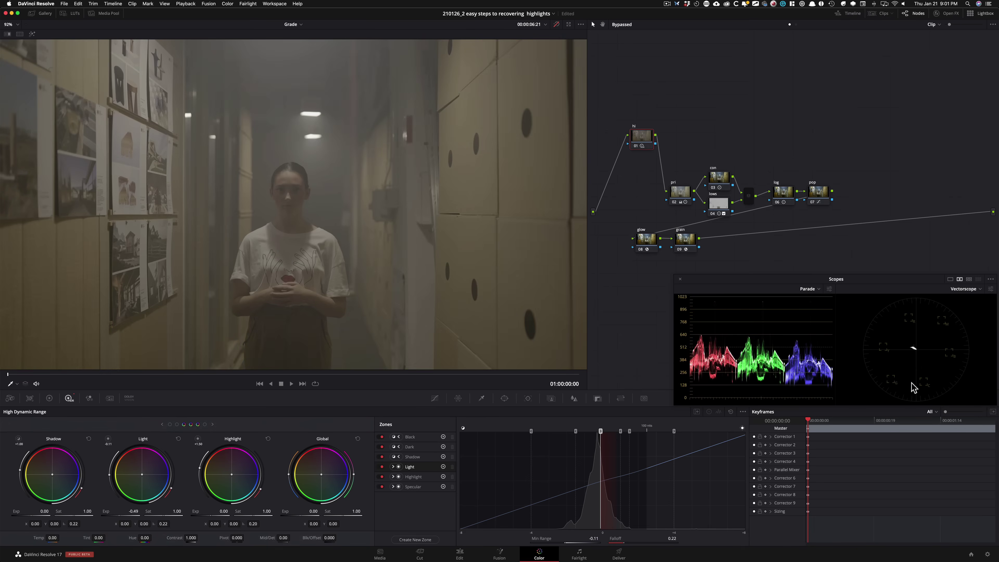
key(shift+d)
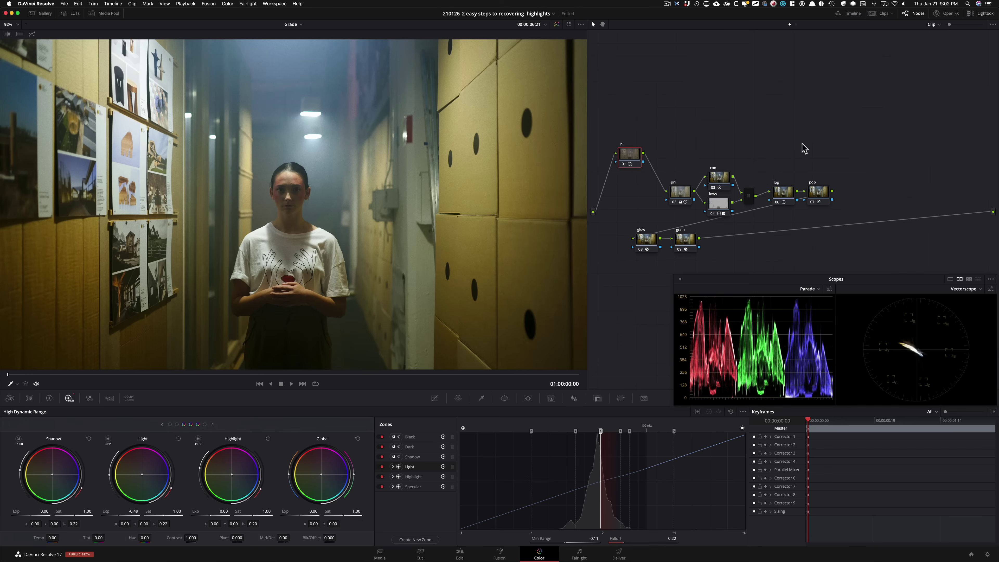
Compare the qualifier-based version 2 with the HDR-zone version 3 at full frame
key(super+b)
key(super+n)
key(super+b)
key(super+n)
key(super+b)
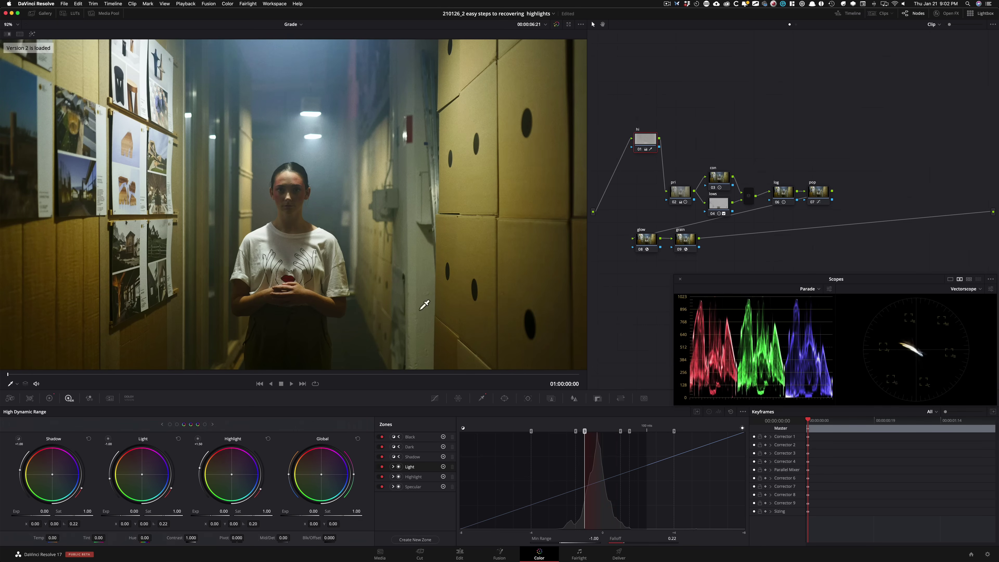
key(super+n)
key(super+b)
key(super+n)
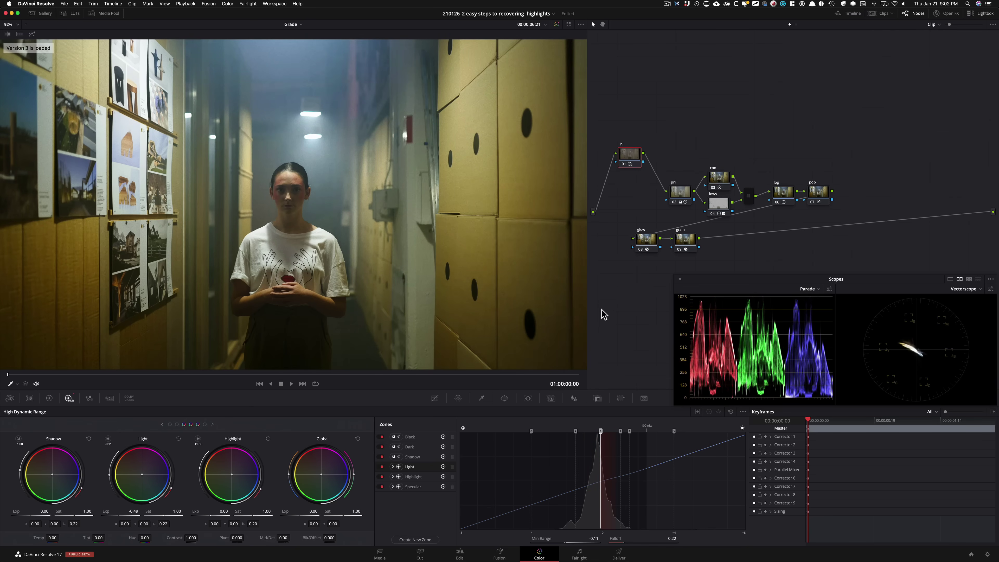
Examine the HDR node's affected areas in Highlight view and raise the Light zone's Min Range to -0.06
key(shift+h)
key(shift+h)
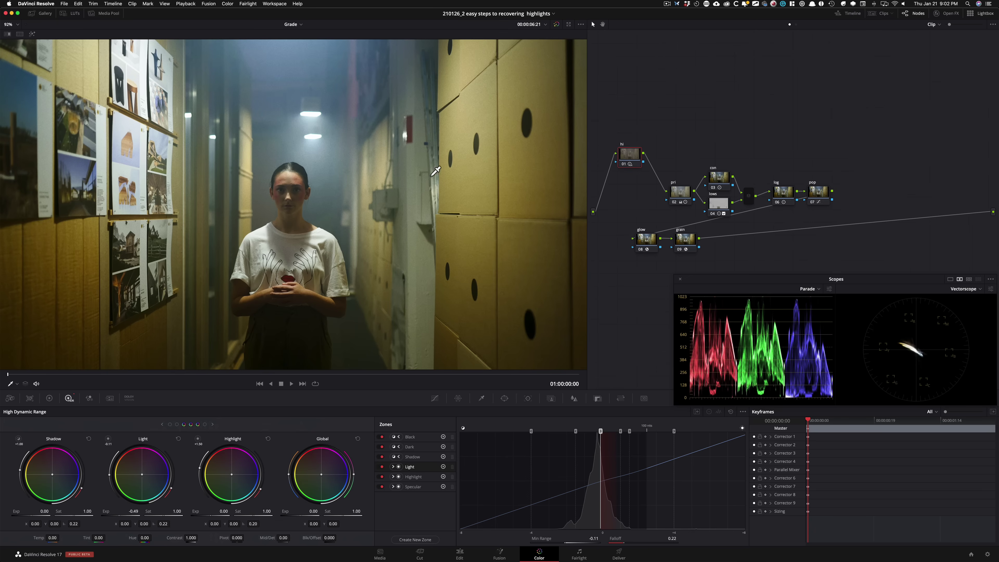
key(super+b)
key(super+n)
key(shift+h)
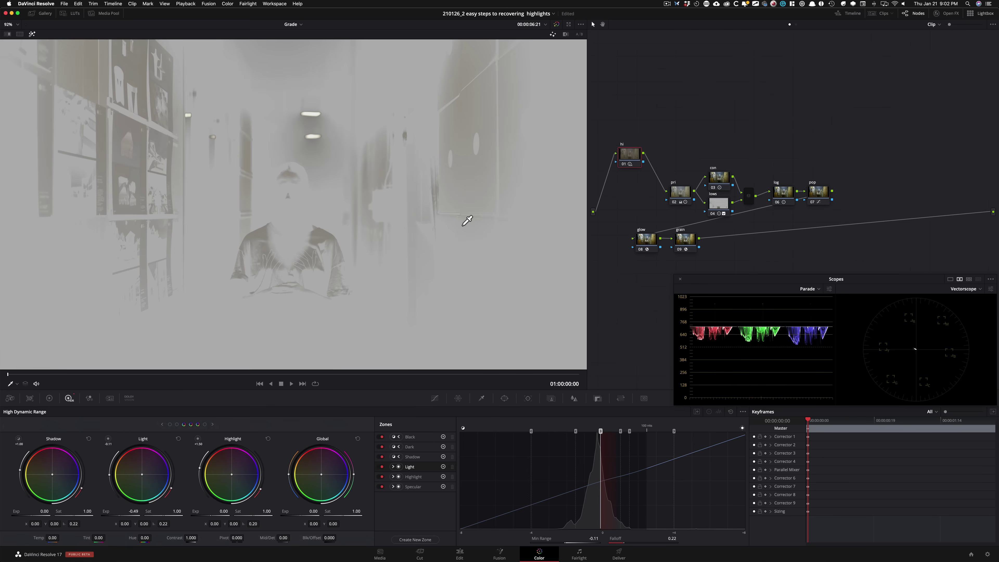
scroll(466, 221, up, 3)
scroll(467, 221, up, 2)
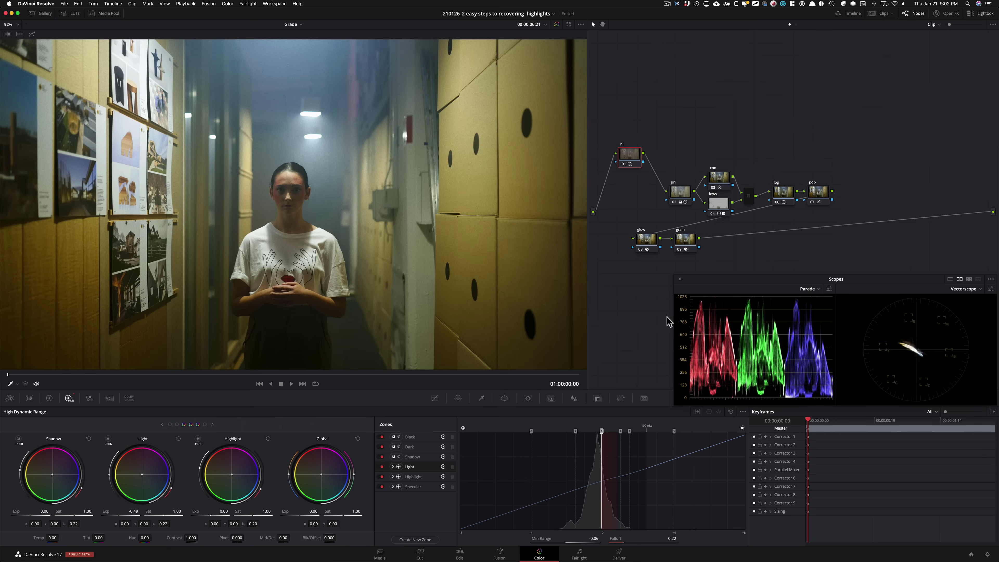
Compare version 2 with the readjusted HDR version 3, bring up the primaries color wheels, and finish on version 2
key(super+b)
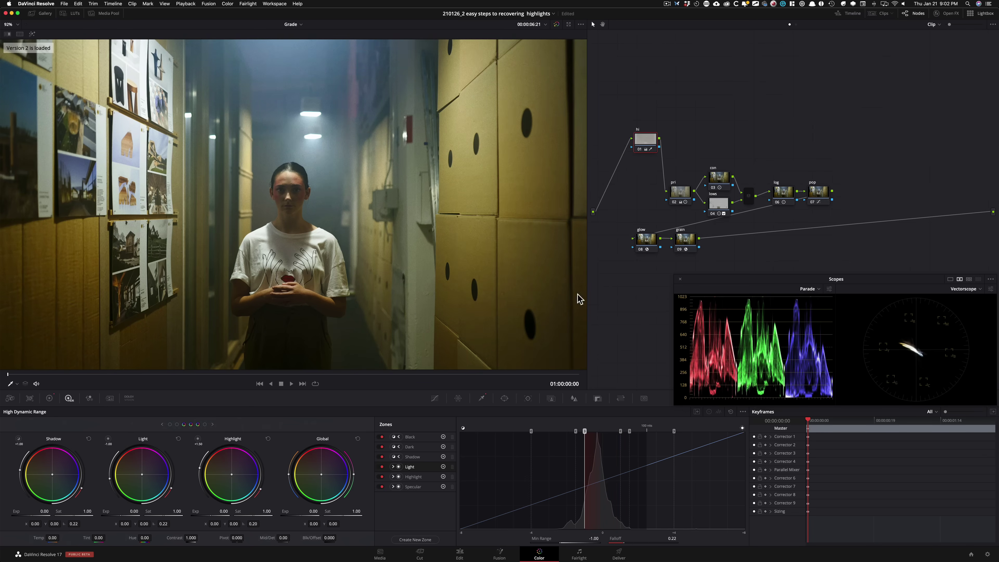
key(super+b)
key(super+n)
key(alt+1)
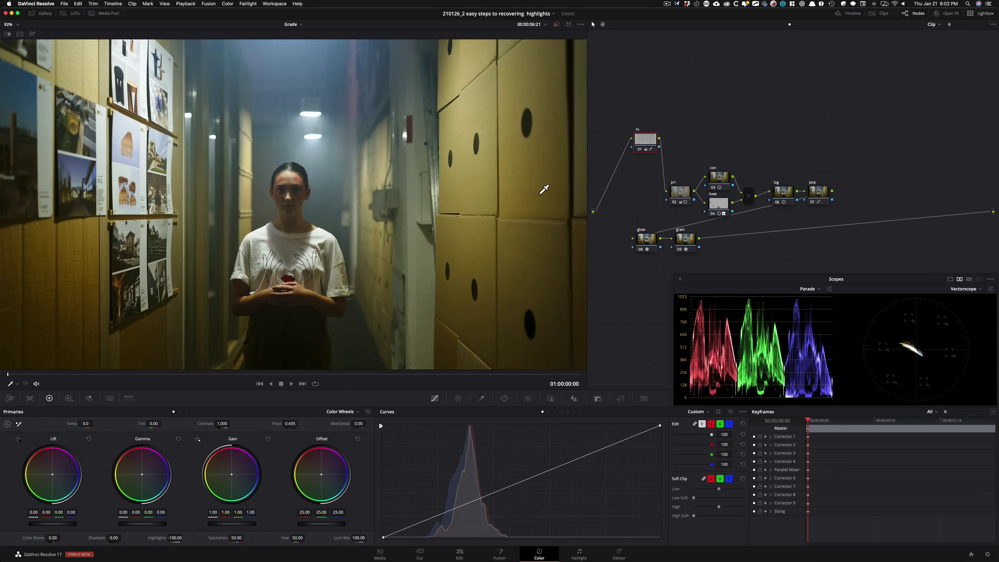
key(super+n)
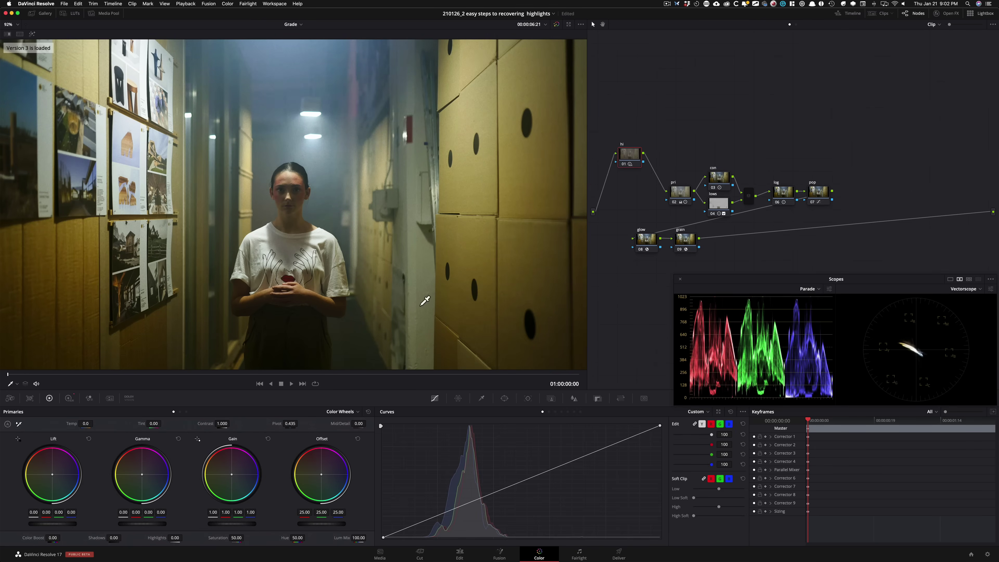
key(super+b)
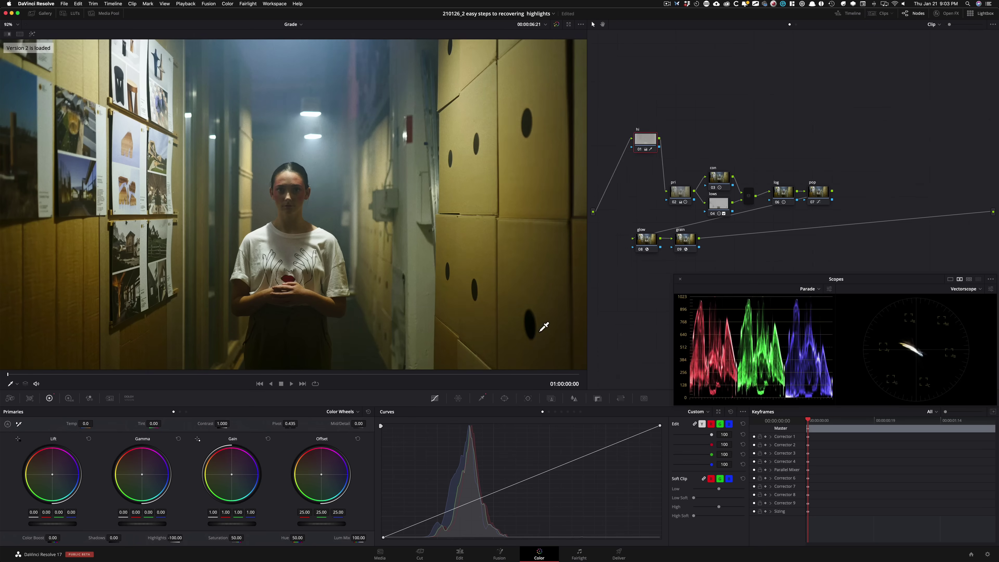
Go to the golfer clip and disable all nodes of its grade
key(super+n)
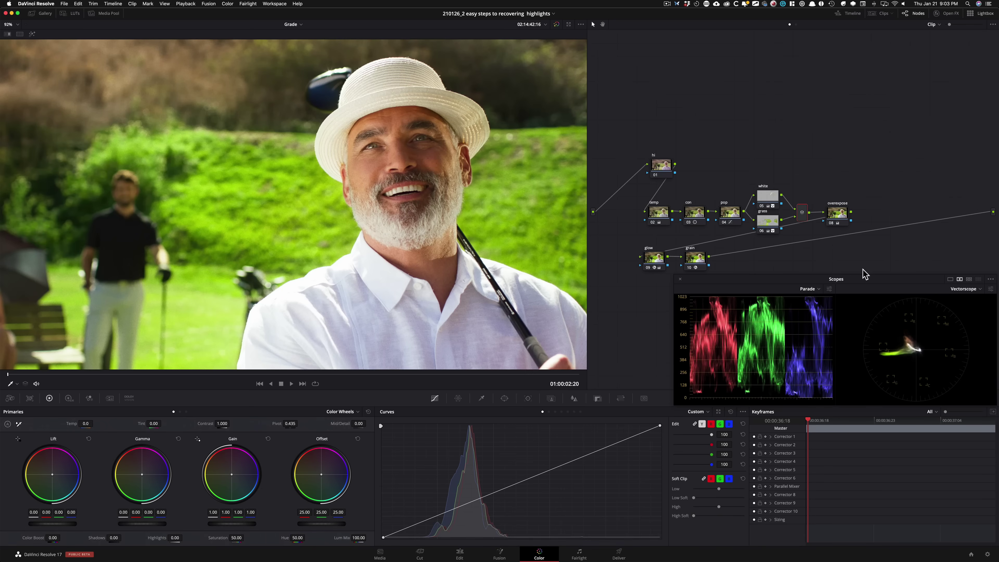
drag(863, 272, 621, 138)
key(super+d)
click(823, 118)
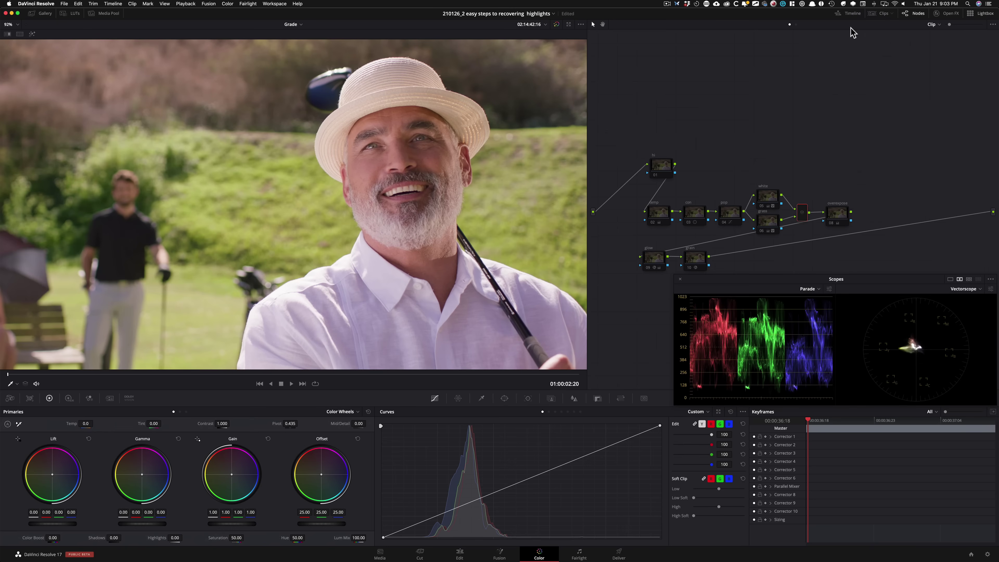
Show the clip thumbnails and switch the golfer clip's input color space to the project's Rec.709 Gamma 2.4
click(878, 14)
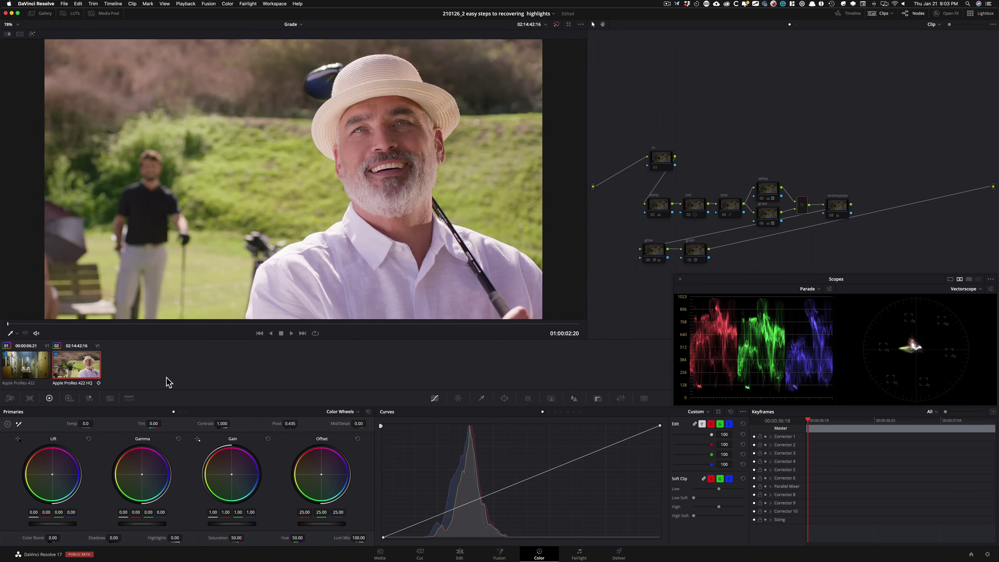
right_click(74, 367)
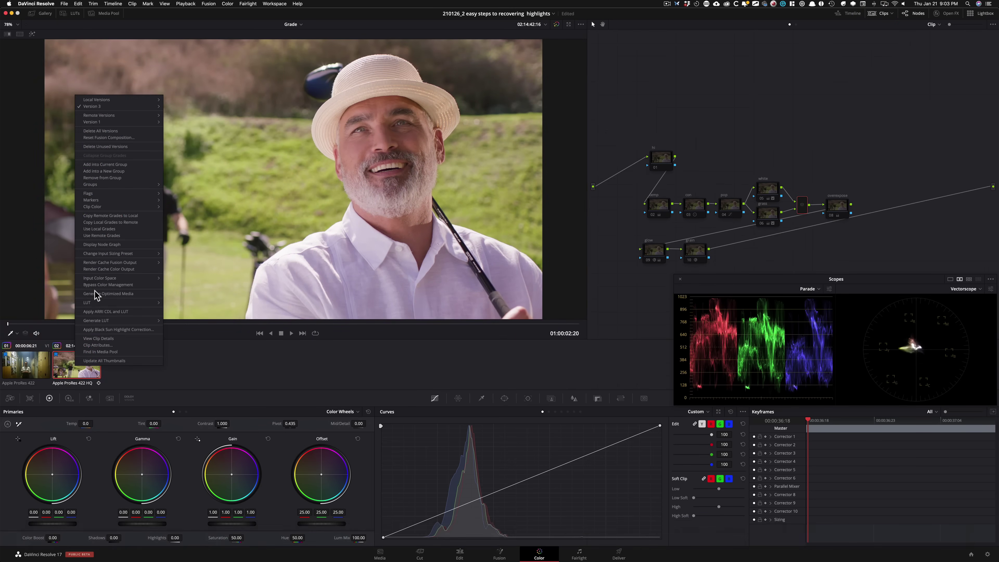
mouse_move(127, 279)
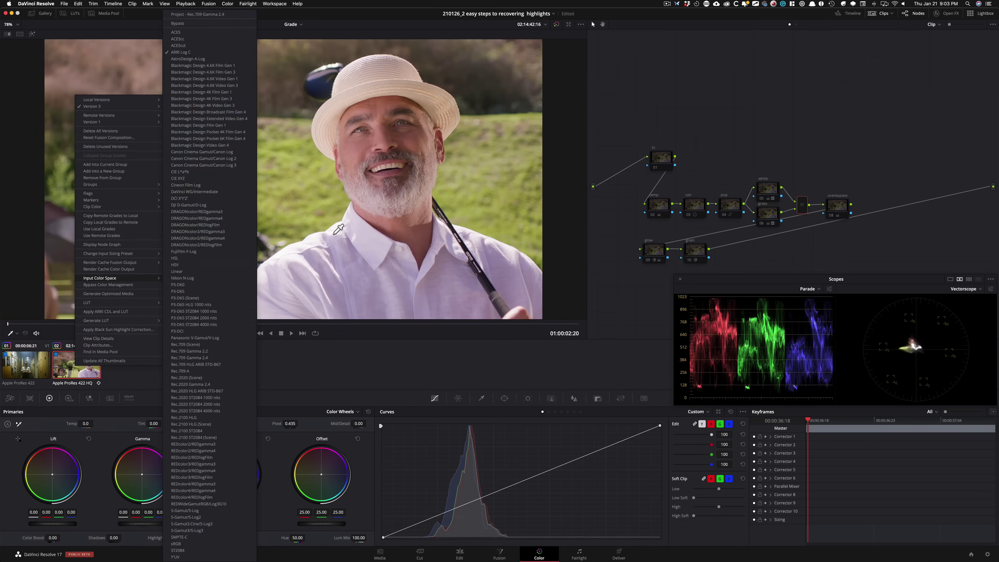
click(236, 15)
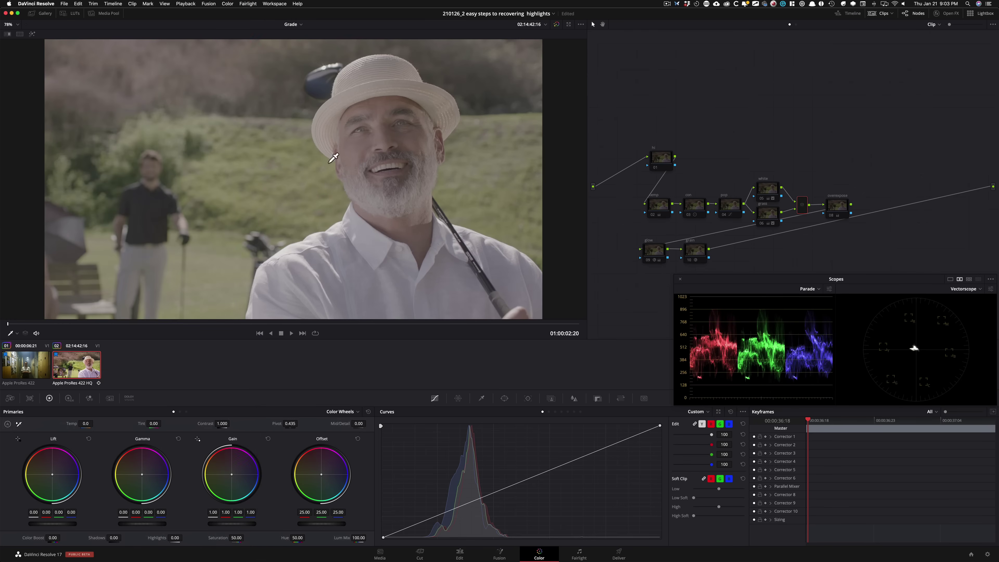
Set the golfer clip's input color space back to ARRI Log C and hide the clip thumbnails
right_click(70, 362)
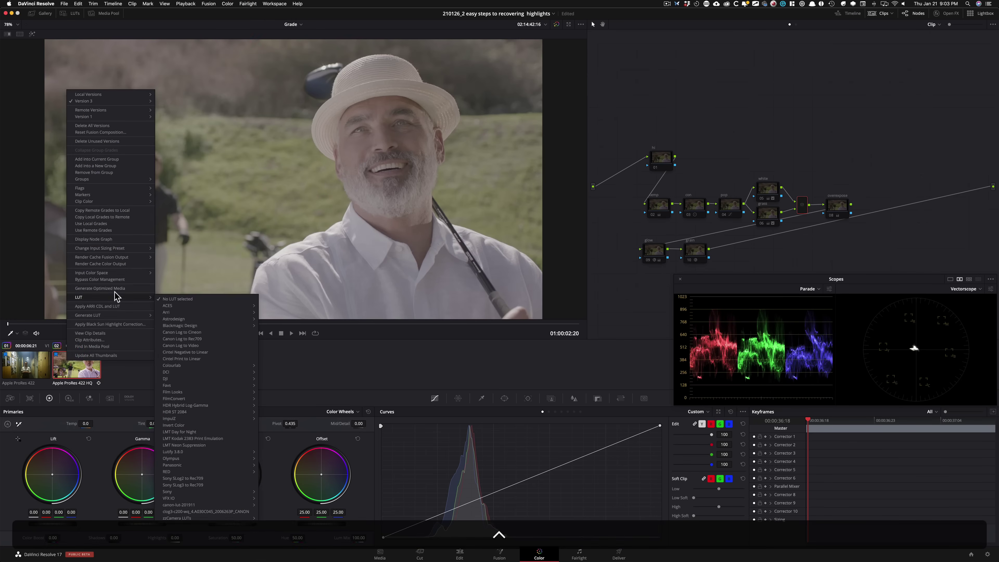
mouse_move(130, 272)
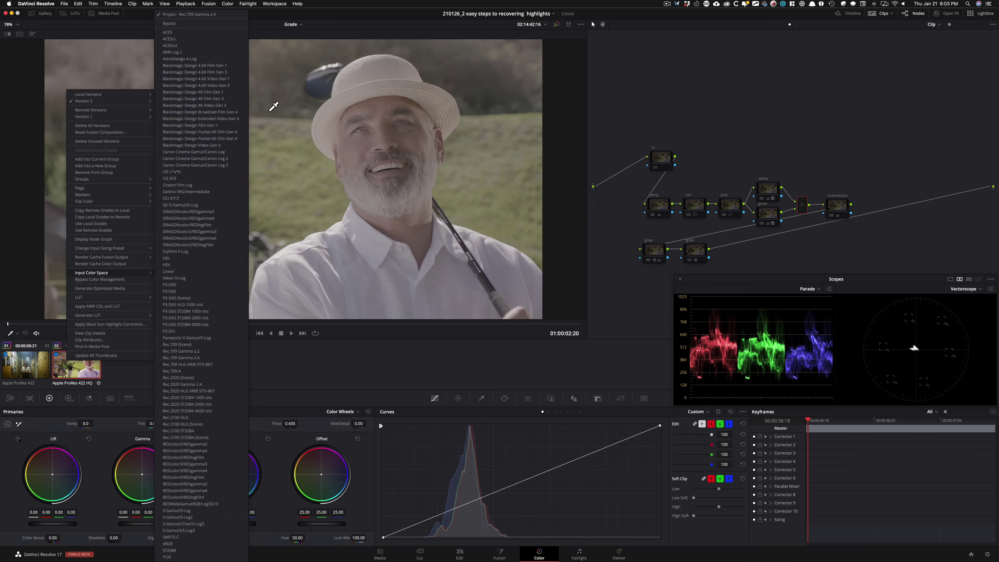
click(211, 52)
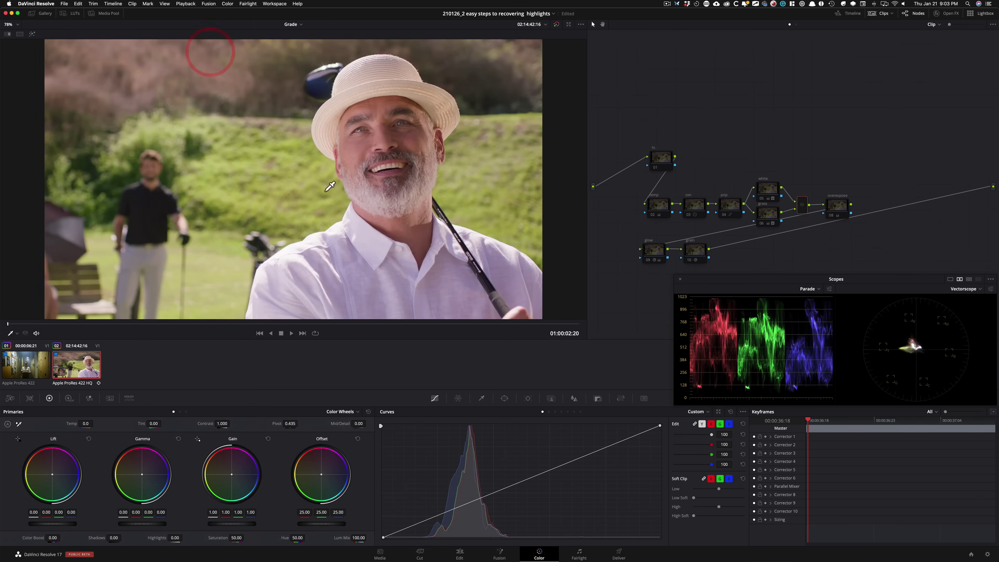
click(913, 15)
click(913, 15)
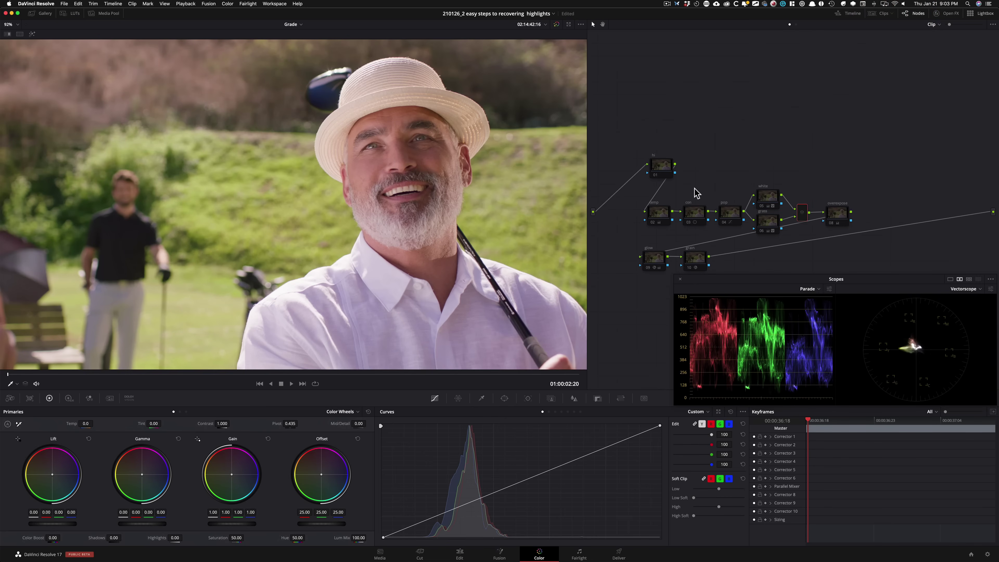
Enable the con node and the temp node, toggling the correction to compare
key(alt+shift+semicolon)
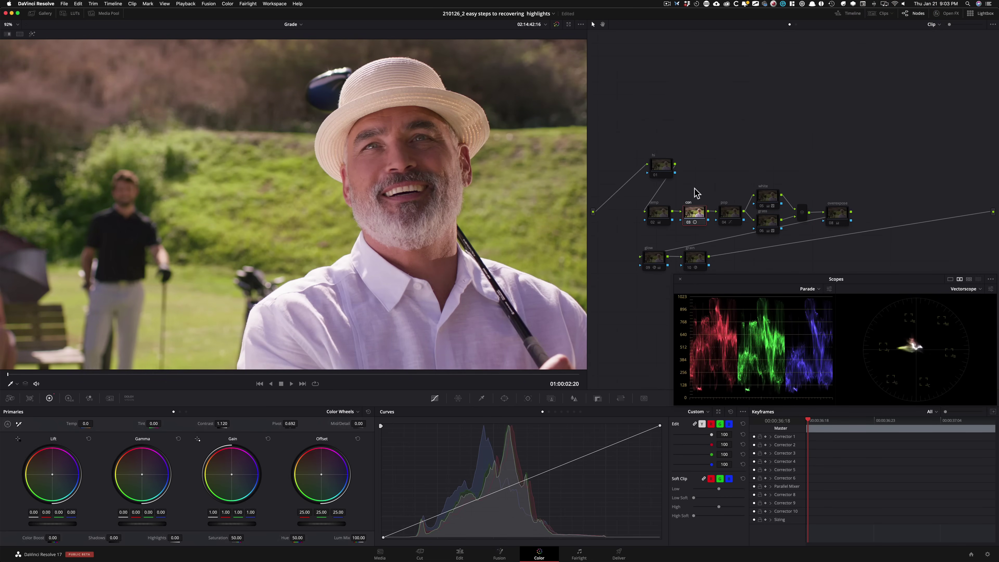
key(alt+shift+semicolon)
key(super+d)
key(super+d)
key(super+d)
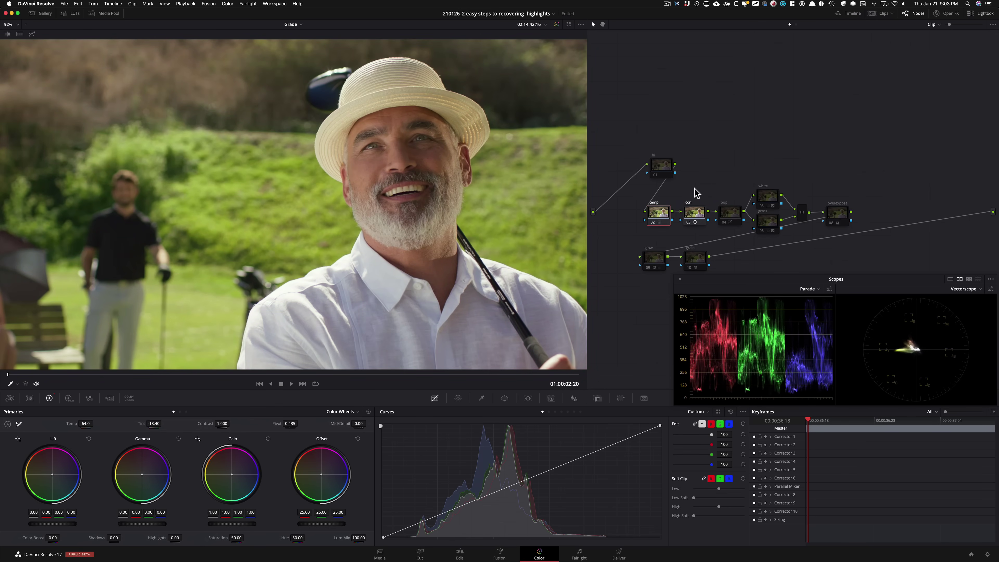
Enable the pop node, switching it on and off to judge its curve adjustment
key(shift+apostrophe)
key(shift+apostrophe)
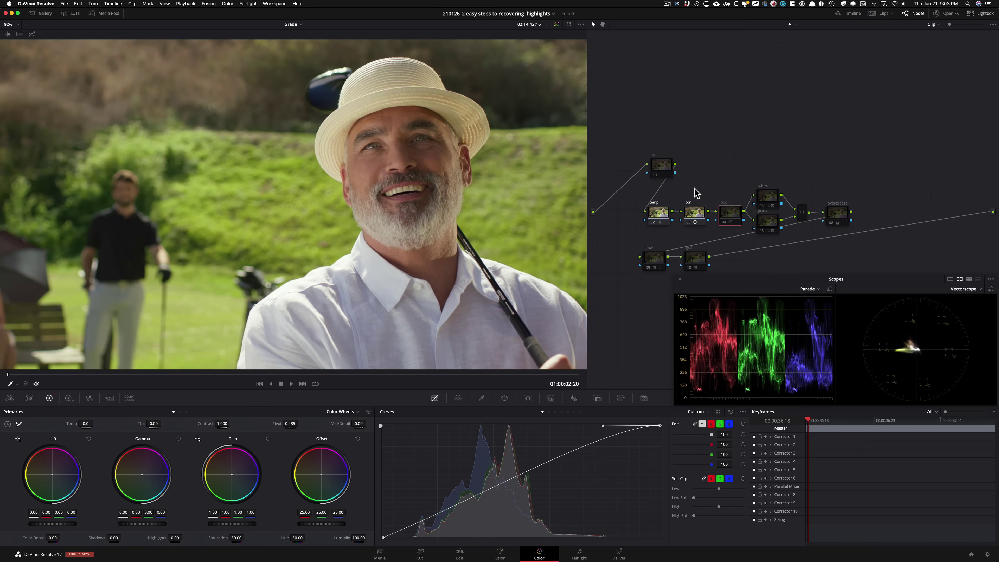
key(super+d)
key(super+d)
key(super+d)
key(super+d)
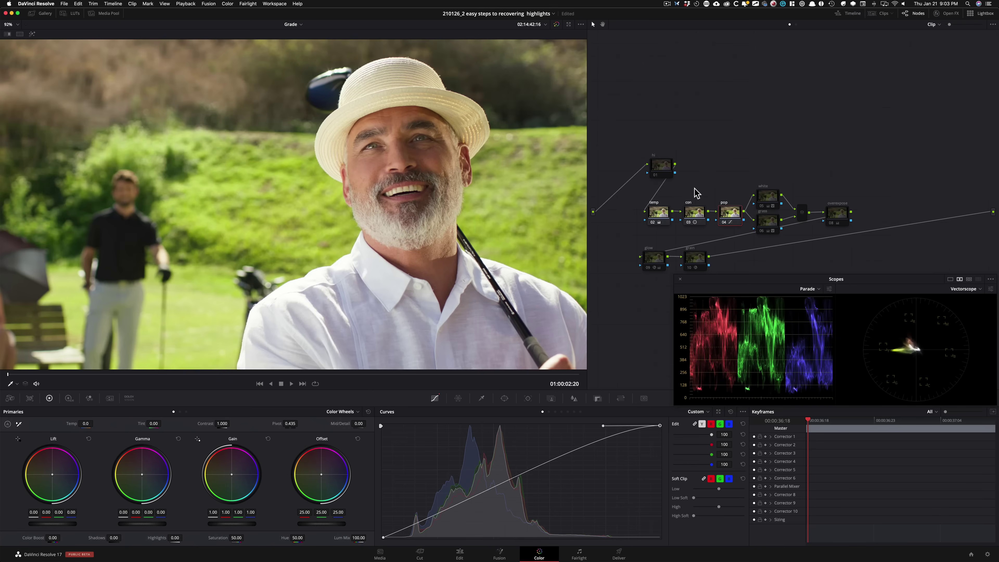
key(ctrl+d)
key(ctrl+d)
Enable the white node, switching it on and off to compare its effect on the whites
key(shift+apostrophe)
key(ctrl+d)
key(ctrl+d)
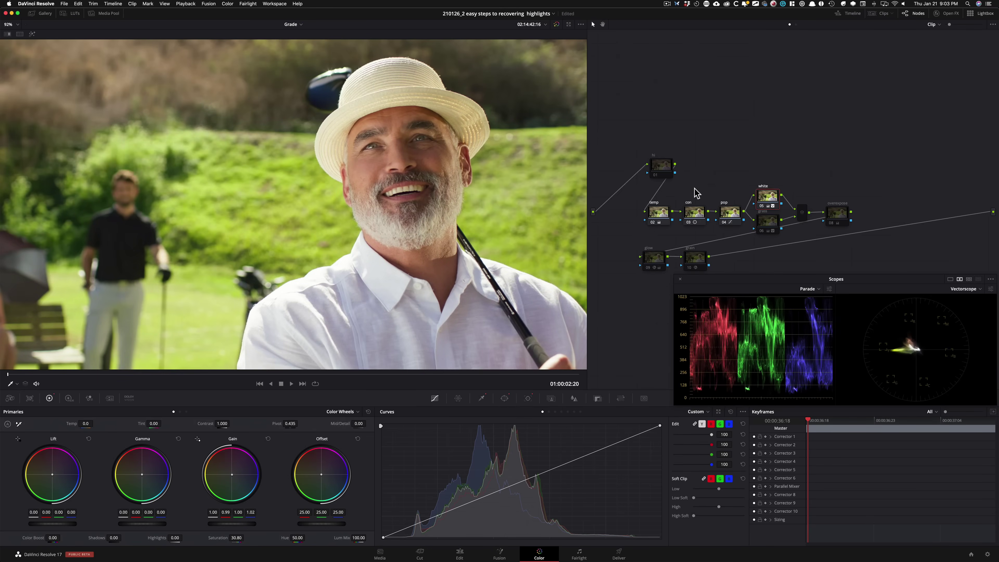
key(ctrl+d)
key(ctrl+d)
key(ctrl+d)
key(ctrl+d)
key(ctrl+d)
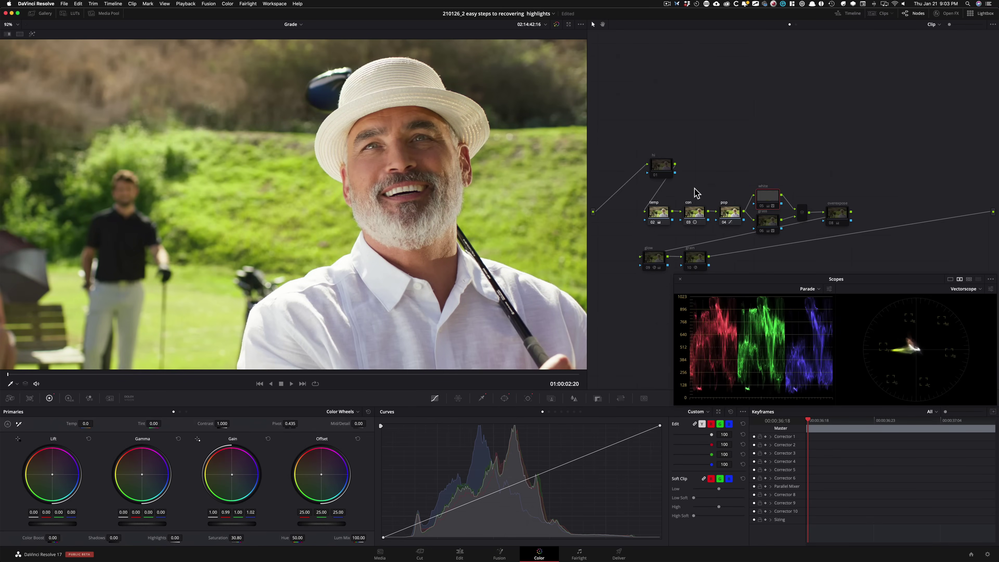
key(ctrl+d)
key(ctrl+d)
key(ctrl+d)
Enable the grass node, switching it on and off to compare its effect on the greenery
key(alt+shift+apostrophe)
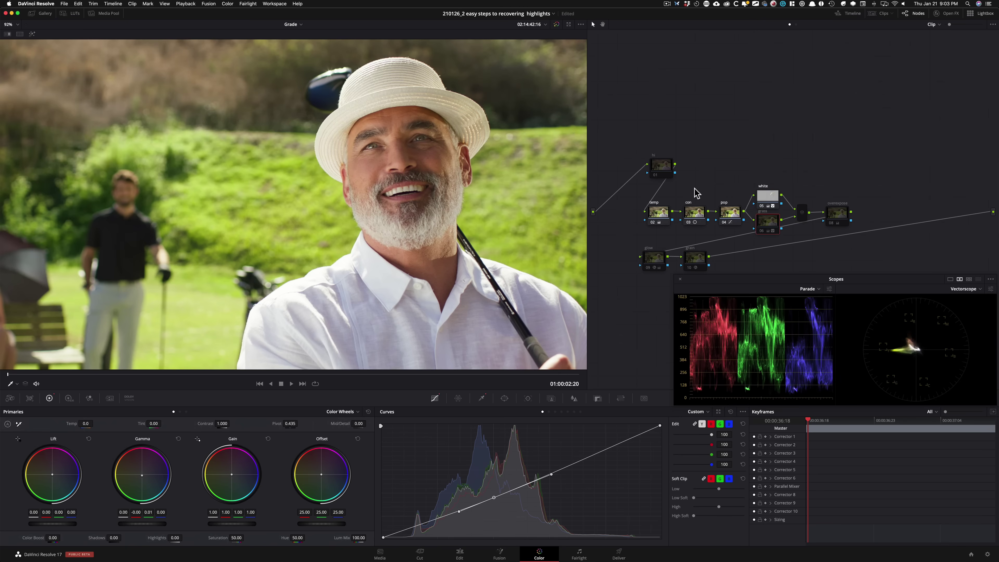
key(ctrl+d)
key(ctrl+d)
key(ctrl+d)
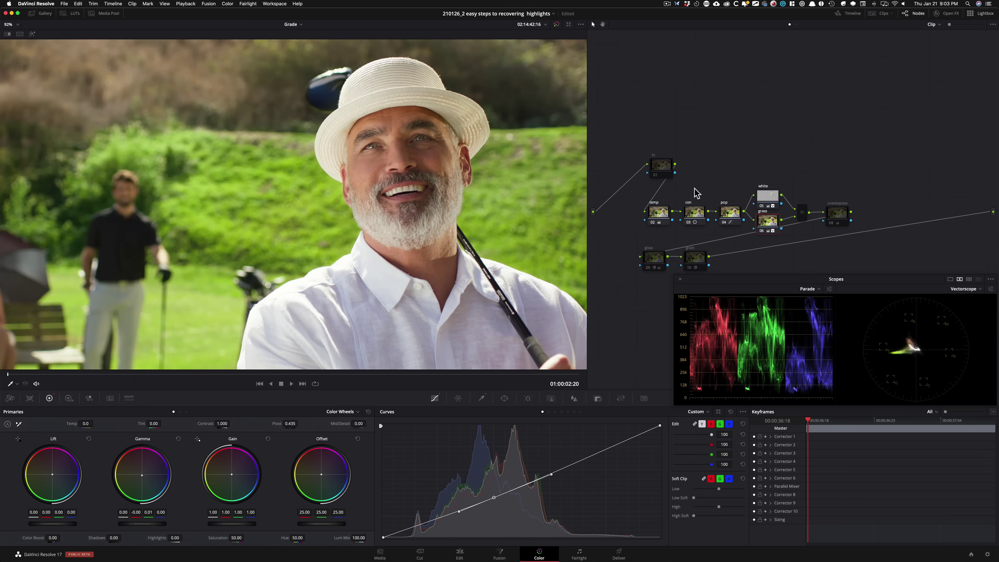
key(ctrl+d)
key(ctrl+d)
key(ctrl+d)
key(ctrl+d)
key(ctrl+d)
key(ctrl+d)
Enable the overexpose node, toggling it to compare its brightening of the image
key(shift+apostrophe)
key(ctrl+d)
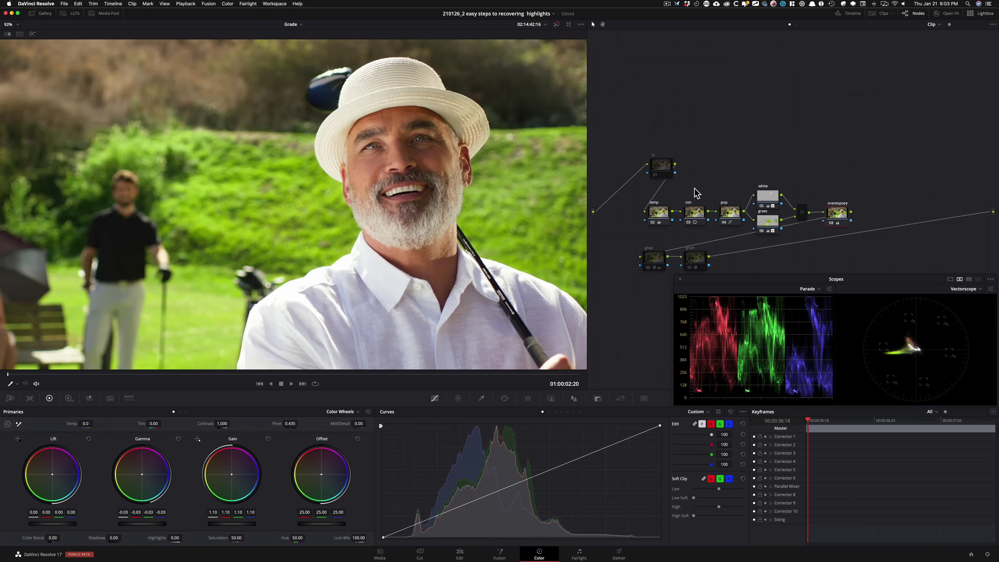
key(super+d)
key(super+d)
key(super+d)
key(super+d)
key(ctrl+d)
key(ctrl+d)
Enable the glow node, toggling it to compare the image with and without the glow
key(shift+apostrophe)
key(super+d)
key(super+d)
key(super+d)
key(super+d)
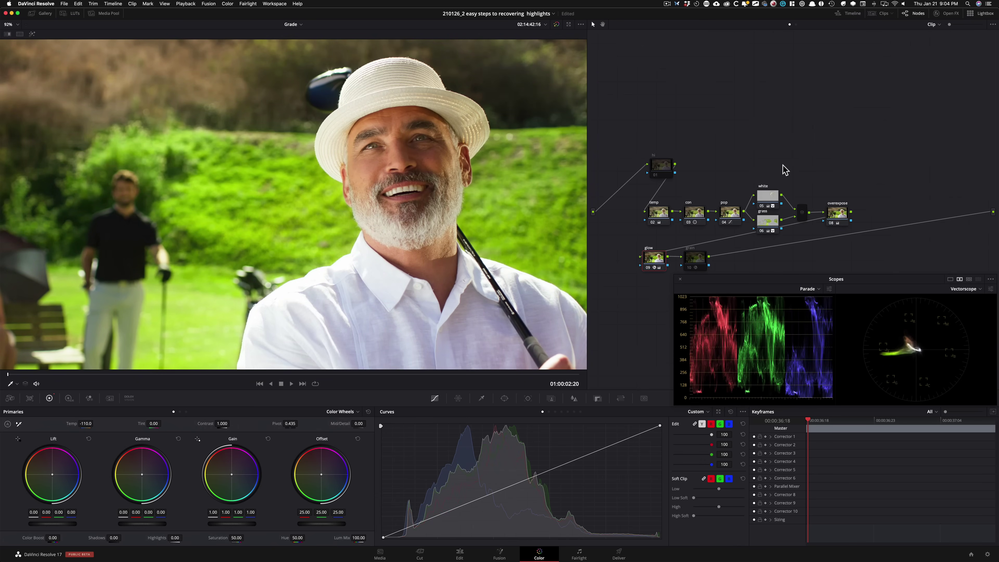
Enable the grain node at the end of the grade, toggling it to compare
key(shift+;)
key(ctrl+d)
key(ctrl+d)
key(ctrl+d)
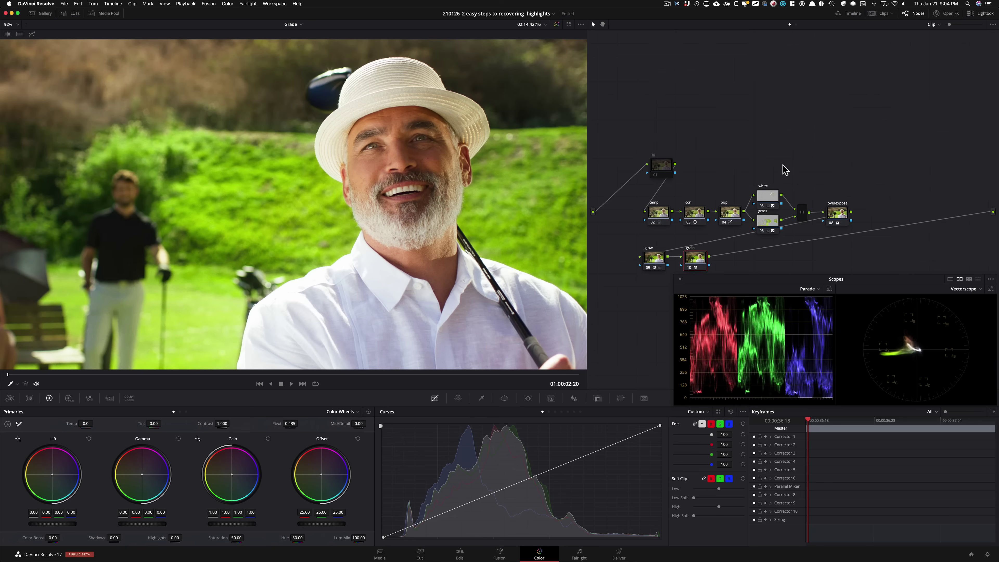
Enable the first node and qualify its luminance with Low 63.1 and Low Soft 13.8, checking the selection in Highlight view
key(shift+;)
key(shift+apostrophe)
key(alt+shift+apostrophe)
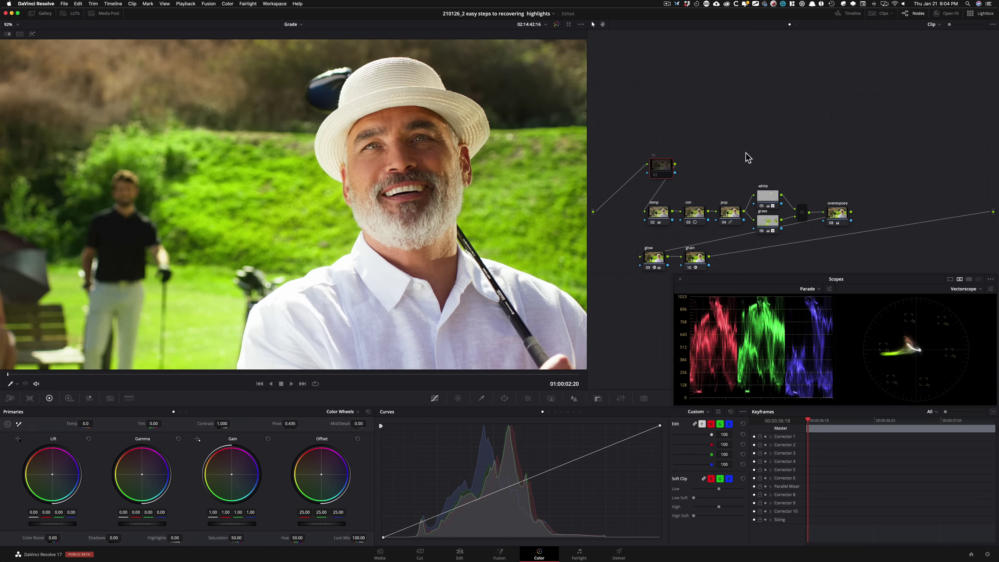
key(ctrl+d)
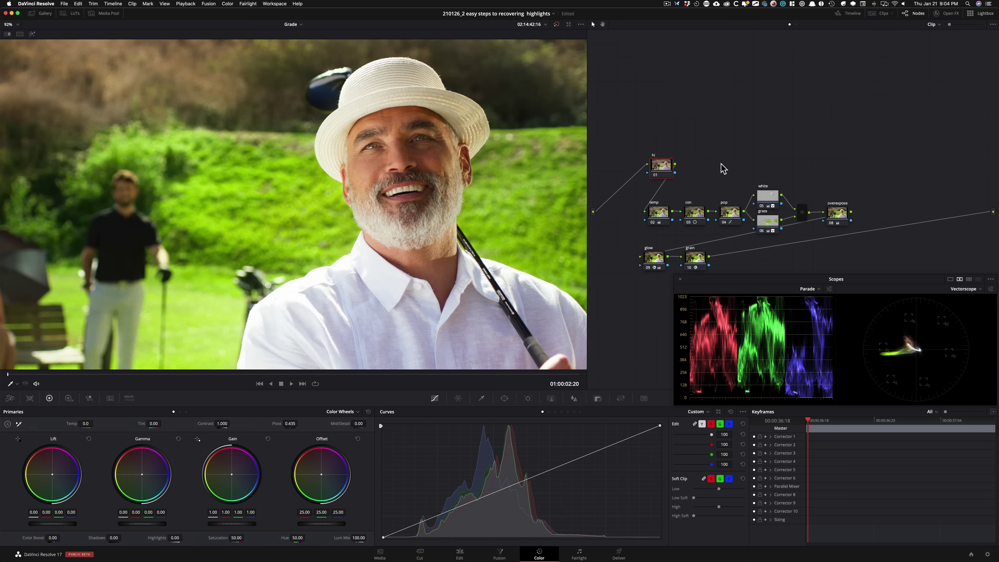
key(shift+q)
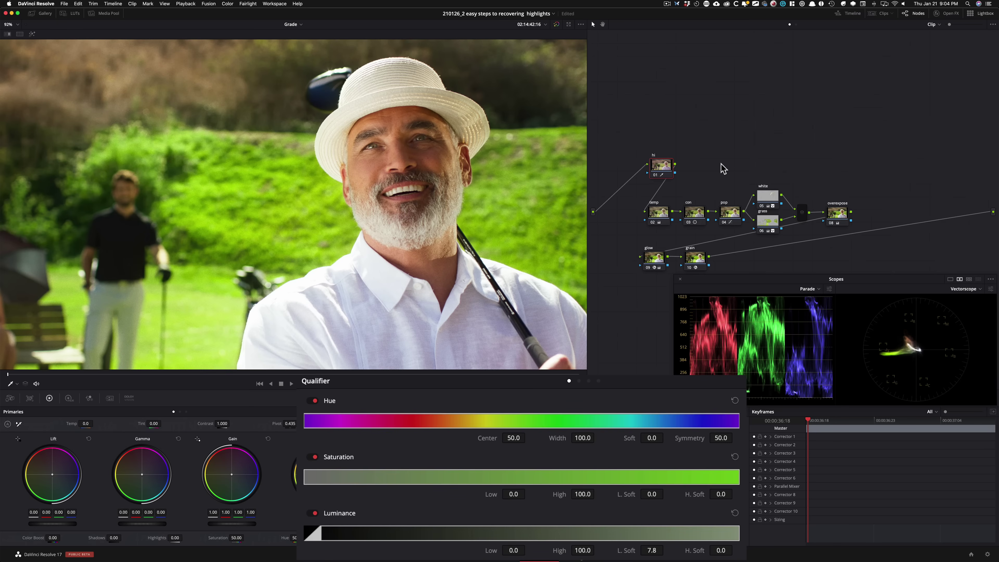
key(shift+h)
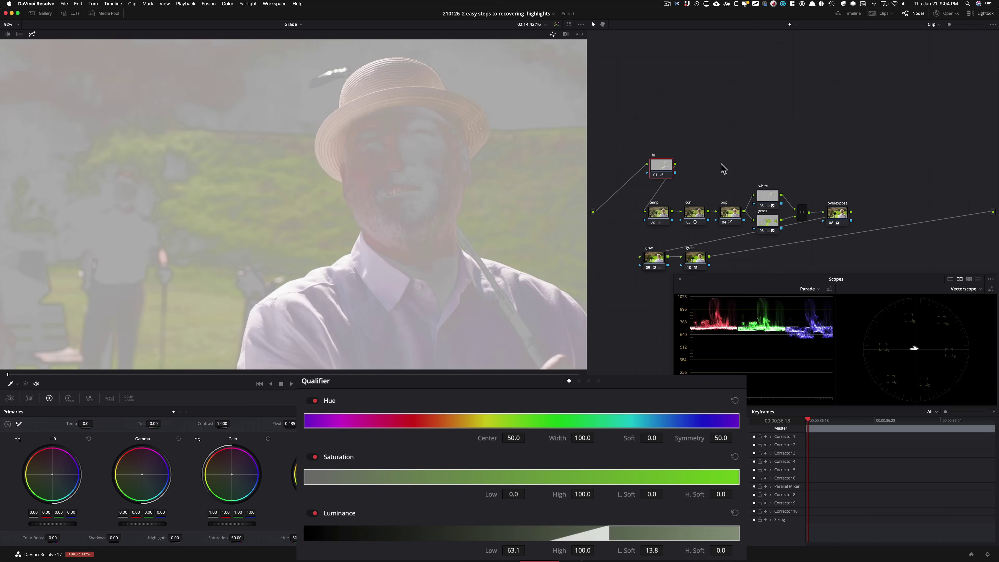
Leave Highlight view, set the first node's Highlights to -100, and compare the full frame with the node off and on
key(shift+h)
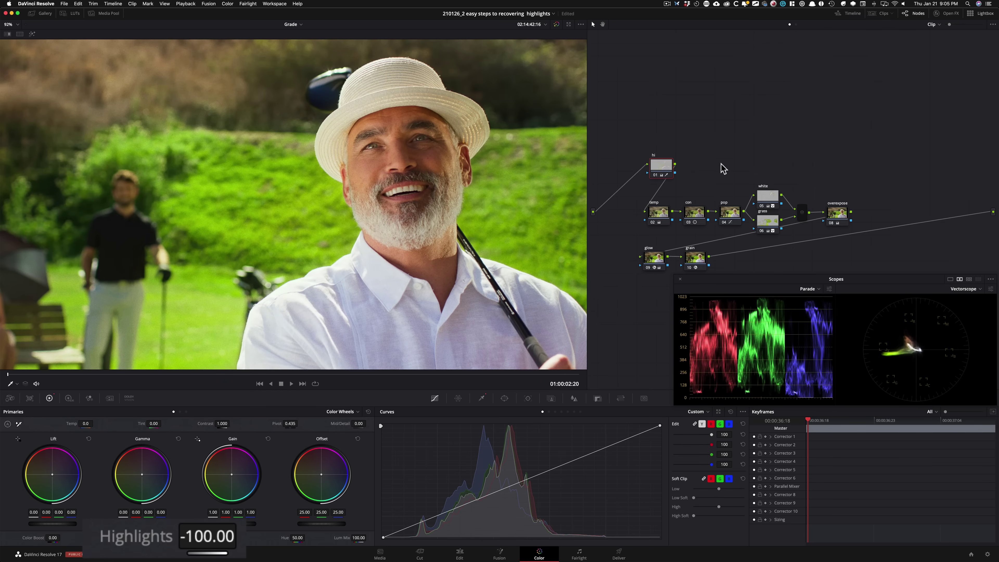
key(super+d)
key(super+d)
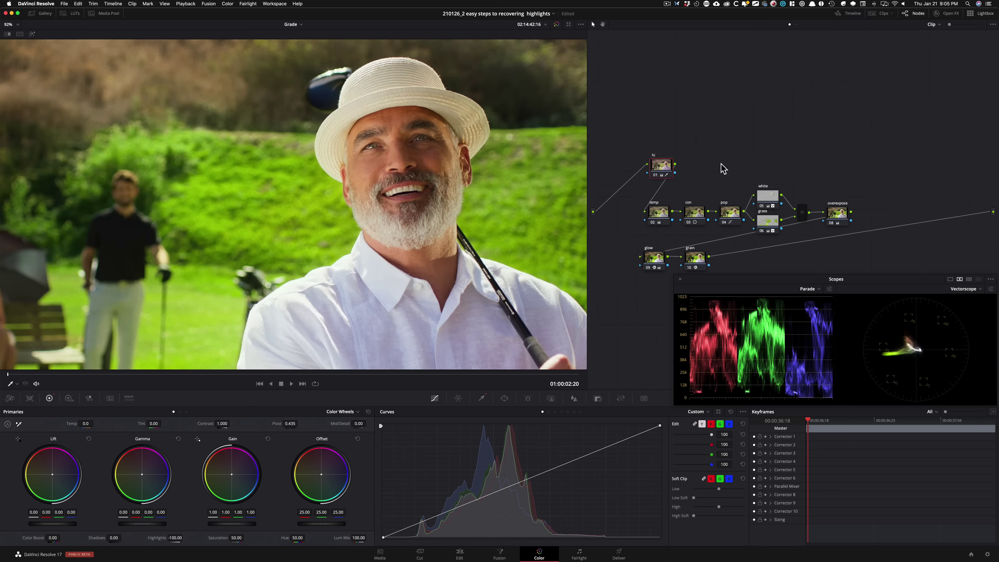
key(super+d)
key(ctrl+d)
Examine the shirt's shoulder and collar up close and compare the grade with its bypassed state
scroll(469, 268, up, 10)
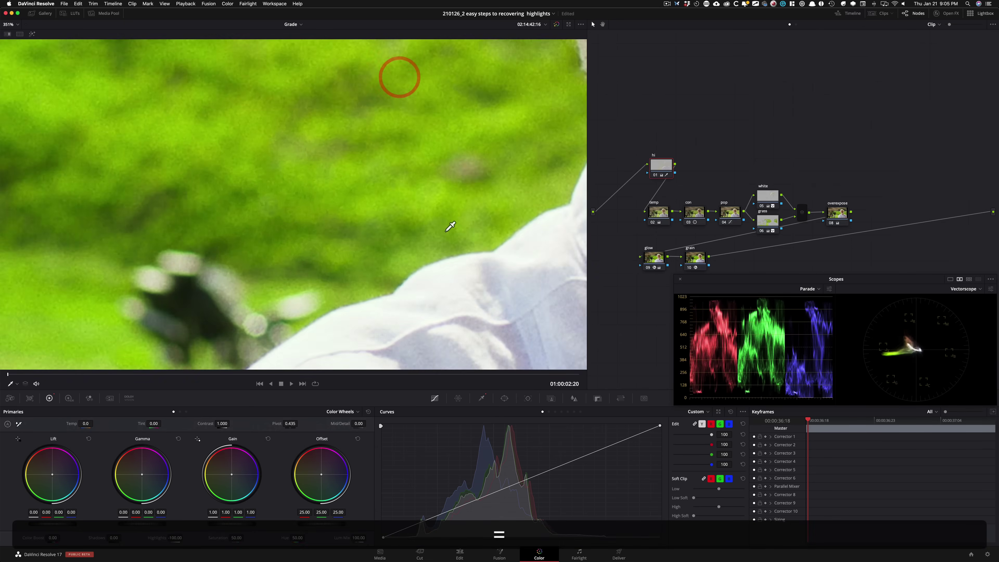
key(super+equal)
drag(445, 232, 72, 141)
drag(299, 275, 276, 250)
drag(276, 250, 216, 282)
key(shift+d)
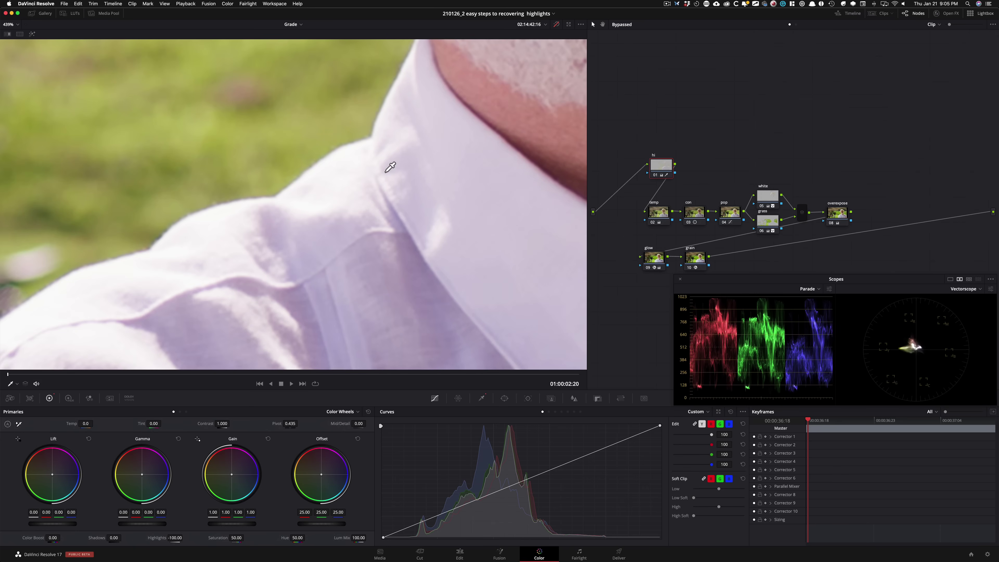
key(shift+d)
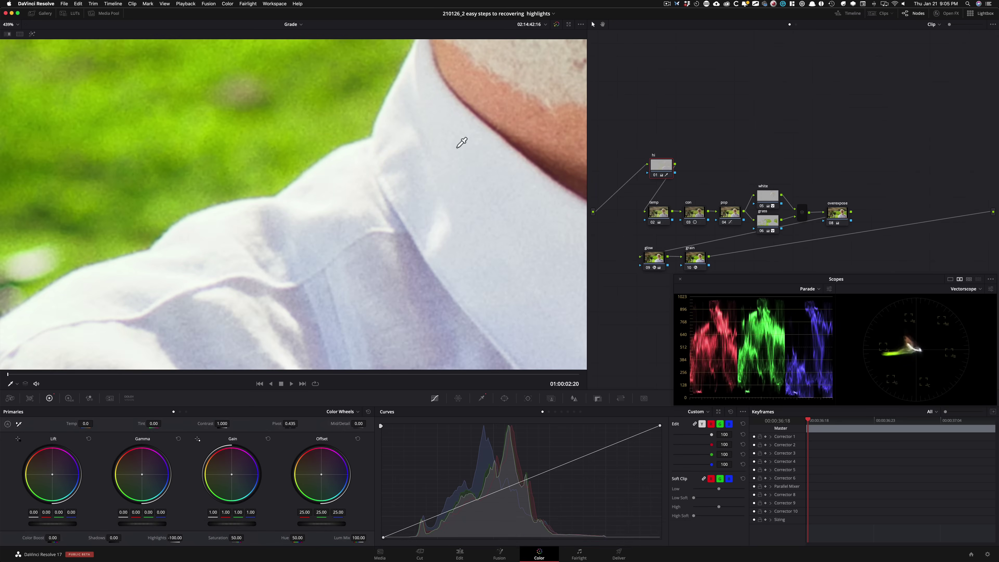
Compare the highlight detail on the shirt's shoulder and collar with the first node off and on
click(655, 174)
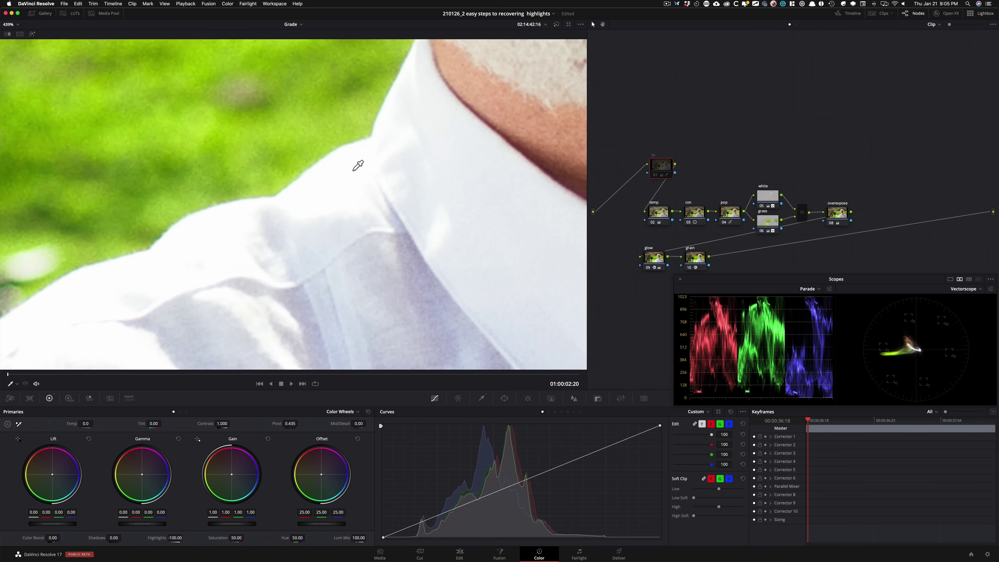
key(super+d)
key(super+d)
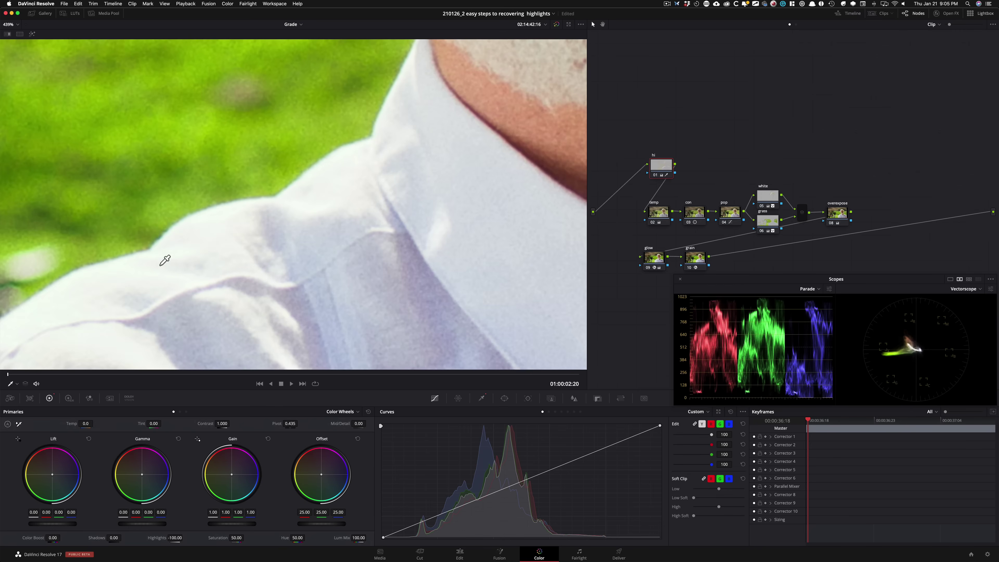
key(super+d)
key(super+d)
Examine the shirt sleeve's highlight texture down to the frame's lower edge with the first node off and on
drag(429, 176, 553, 60)
drag(354, 232, 434, 152)
key(super+d)
drag(291, 228, 437, 136)
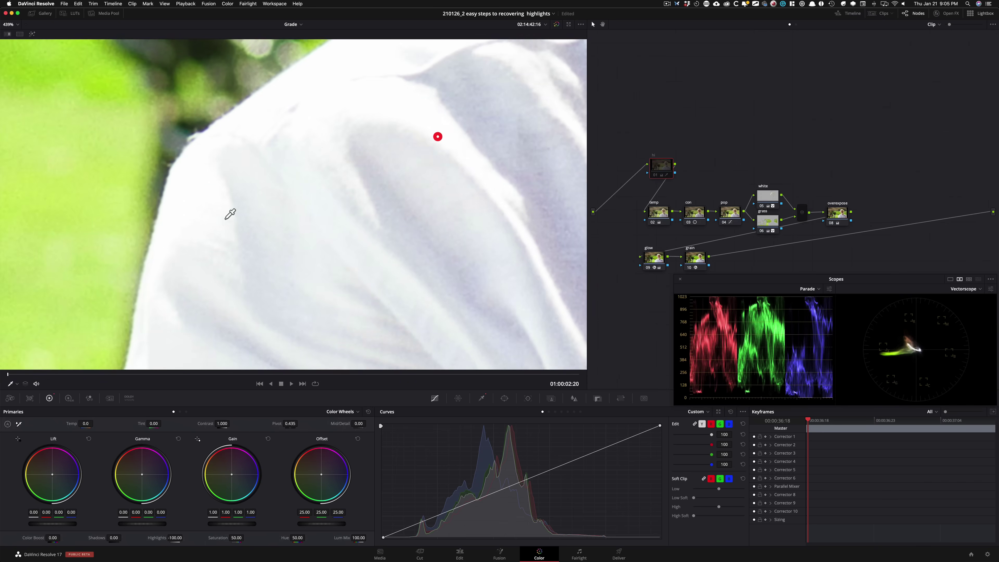
drag(225, 219, 421, 191)
key(super+d)
key(ctrl+d)
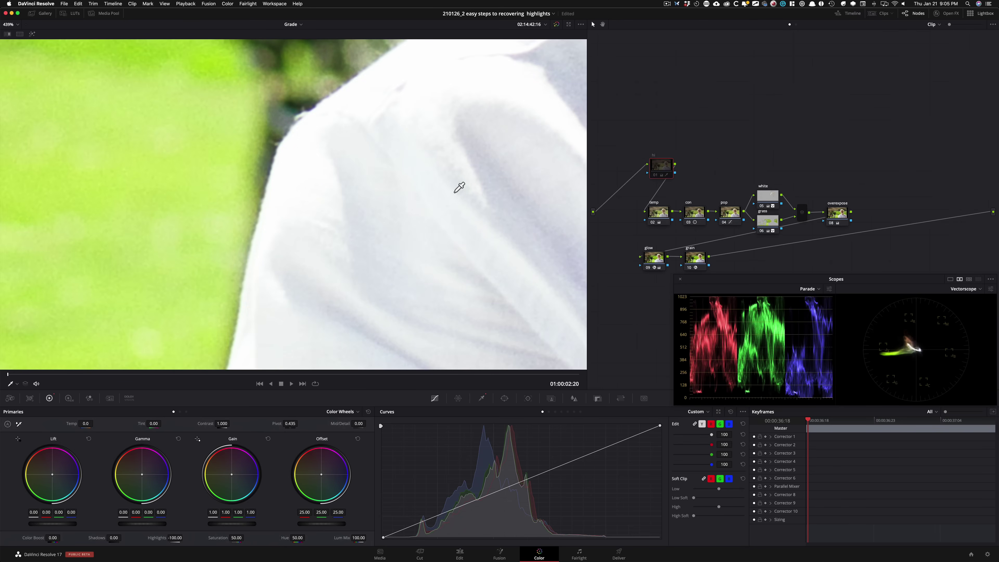
key(ctrl+d)
scroll(415, 78, down, 2)
drag(410, 84, 406, 37)
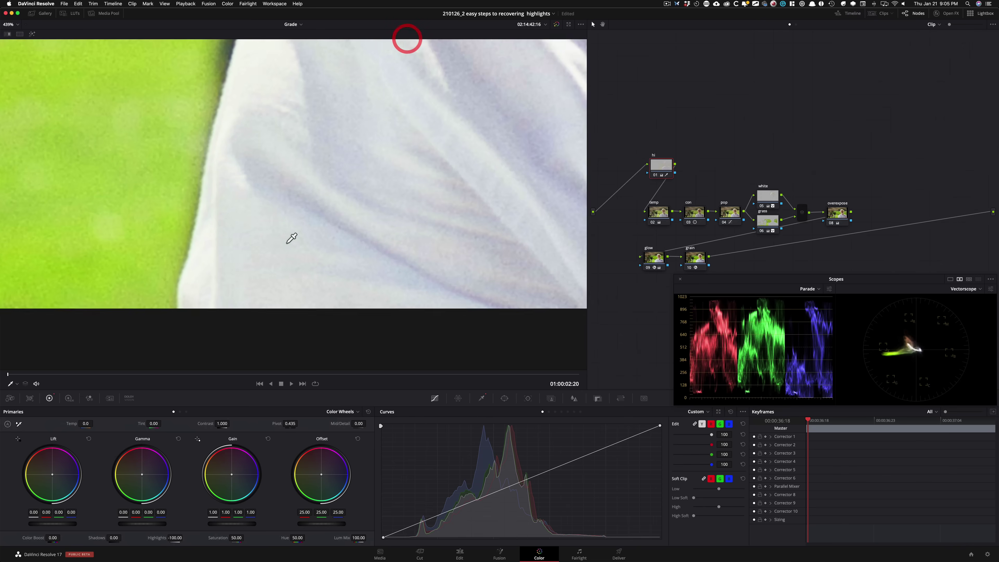
Compare the full golfer frame with the first node off and on
drag(286, 244, 272, 299)
key(z)
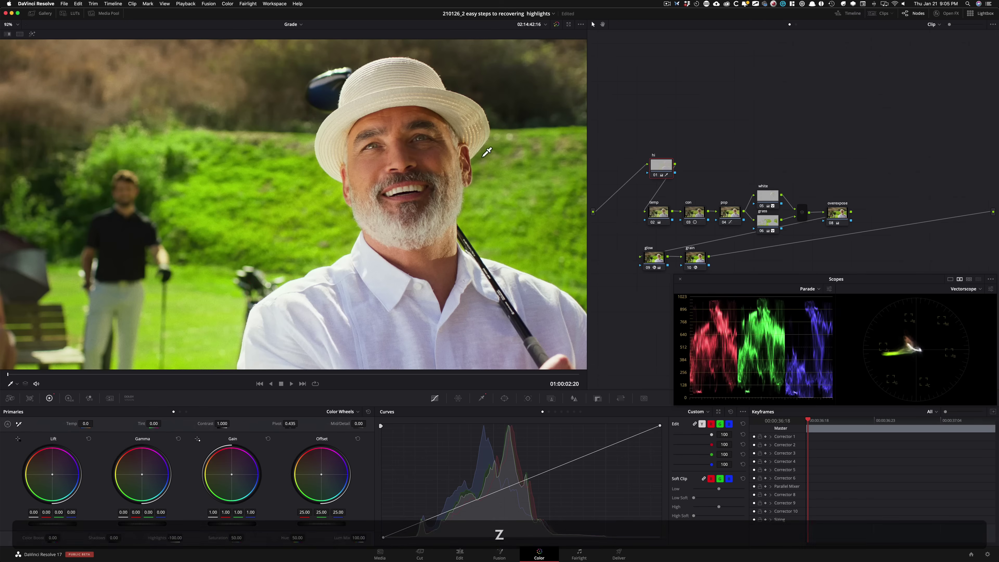
key(super+d)
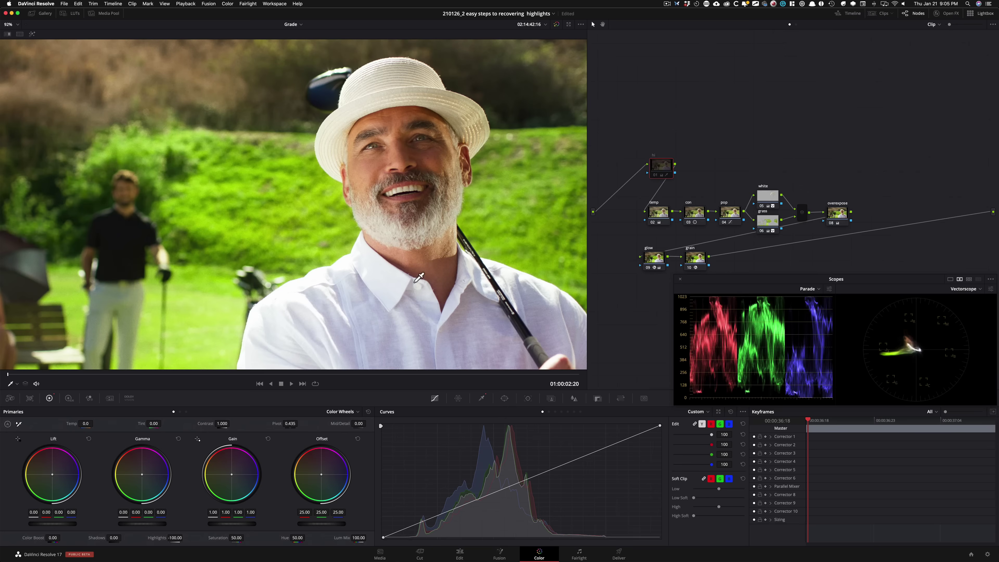
key(super+d)
key(super+d)
key(super+d)
key(super+d)
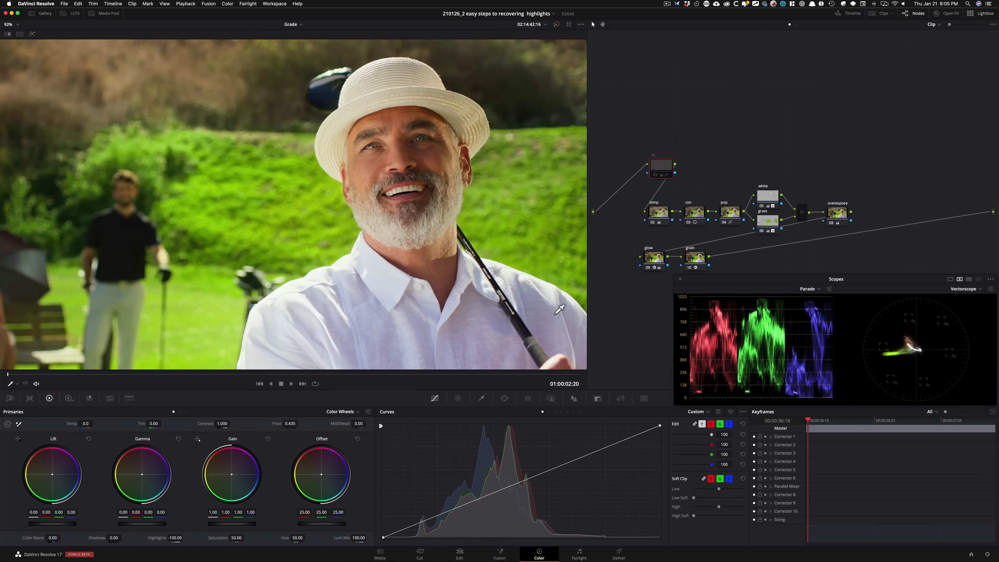
key(super+d)
Examine the shirt shoulder behind the golf club shaft up close with the first node off and on
drag(503, 320, 284, 264)
key(super+d)
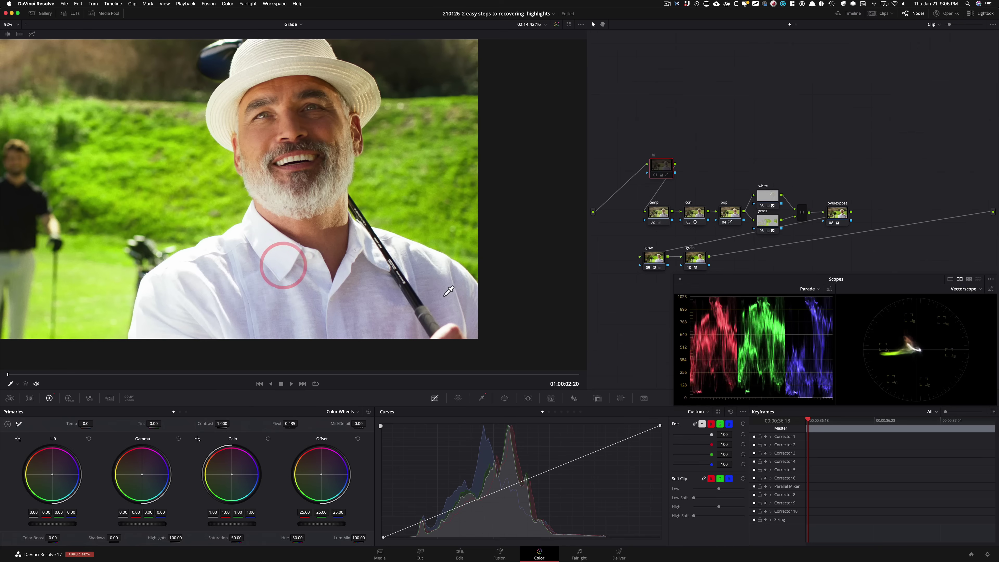
drag(435, 268, 334, 236)
key(super+equal)
key(super+equal)
key(super+equal)
key(super+equal)
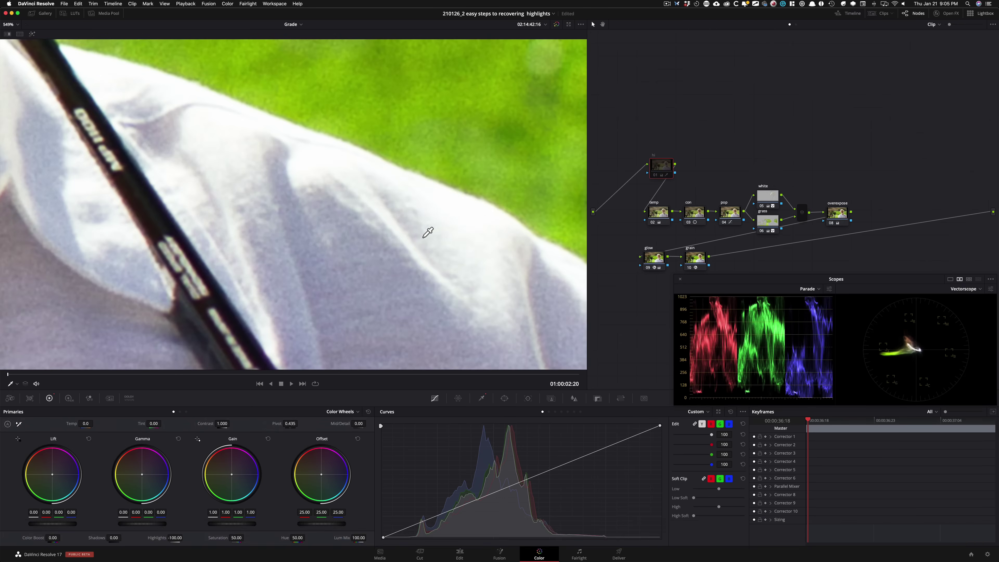
key(super+d)
scroll(472, 256, left, 3)
key(super+d)
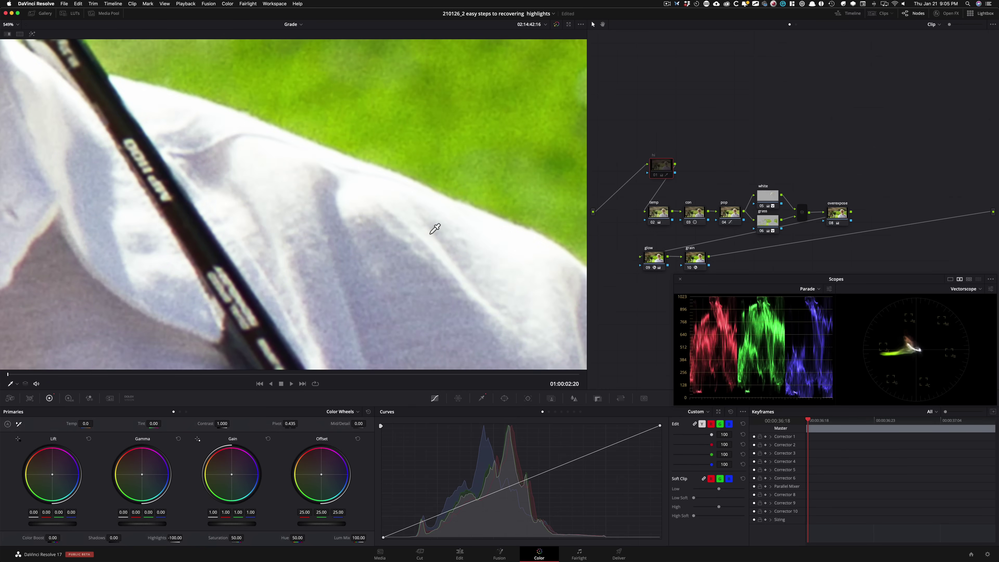
key(super+d)
Compare the straw hat's highlight detail up close with the first node off and on
key(z)
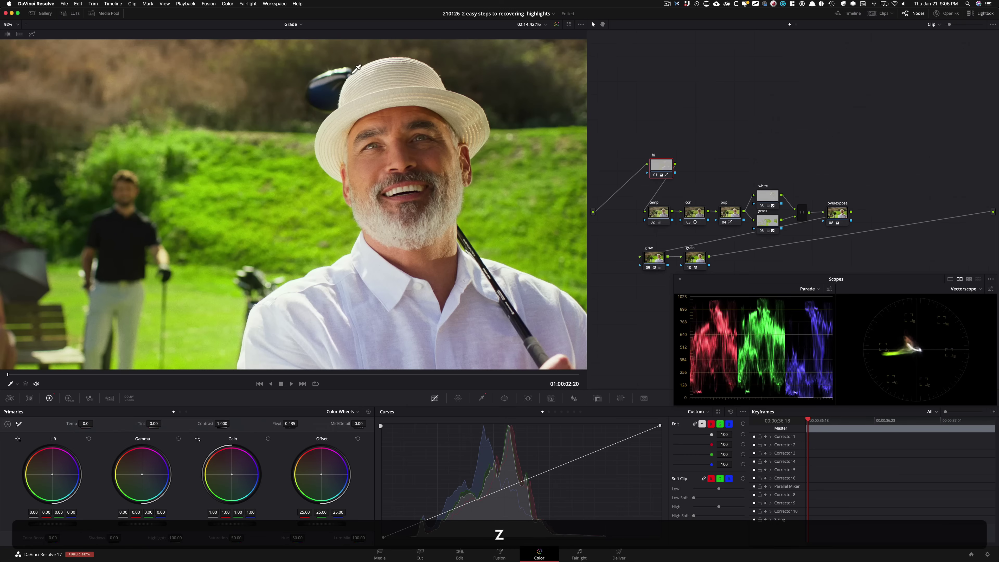
key(super+equal)
key(super+equal)
key(super+equal)
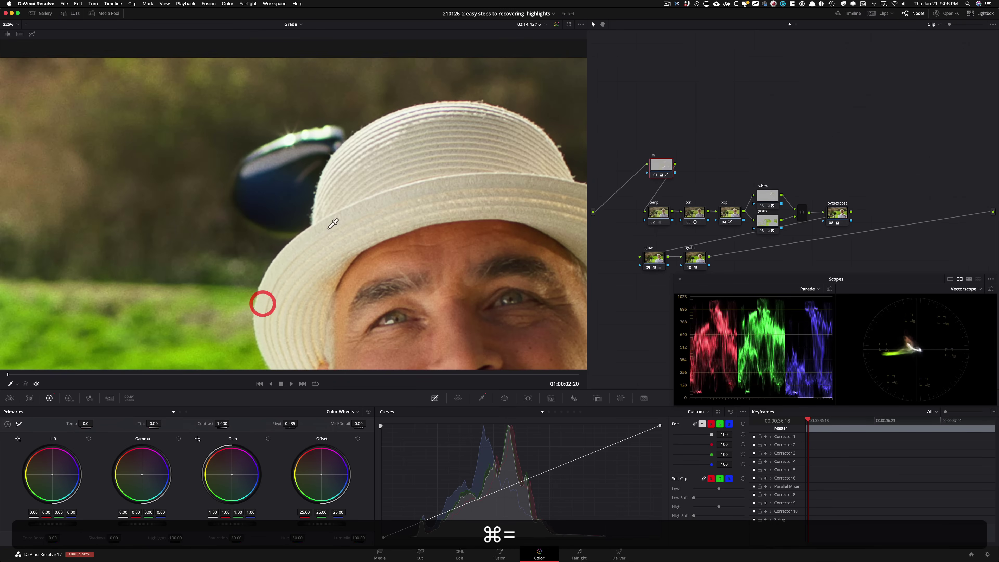
key(super+d)
drag(317, 233, 304, 193)
key(super+d)
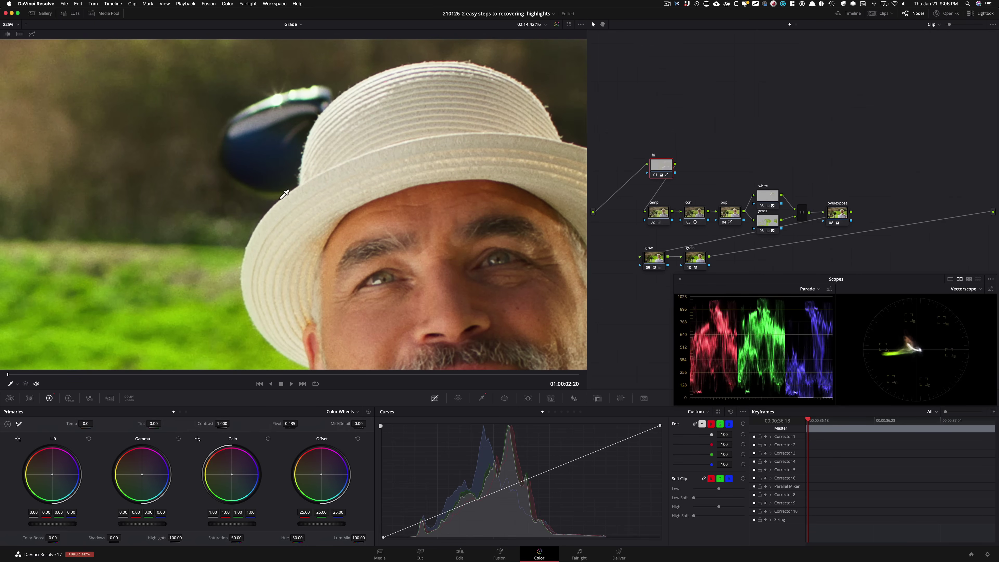
Return to the full frame and compare the overall image with the first node off and on
key(z)
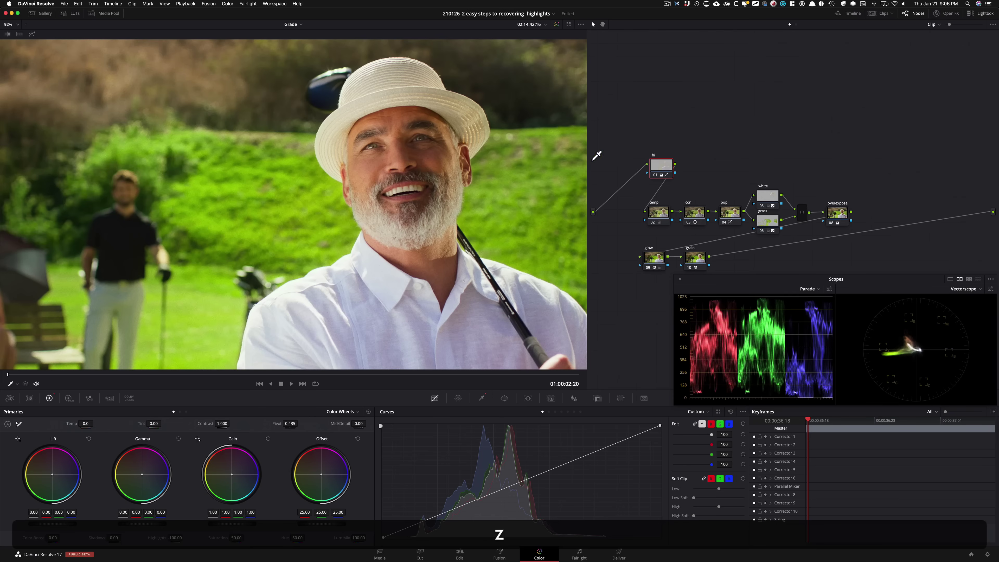
key(super+d)
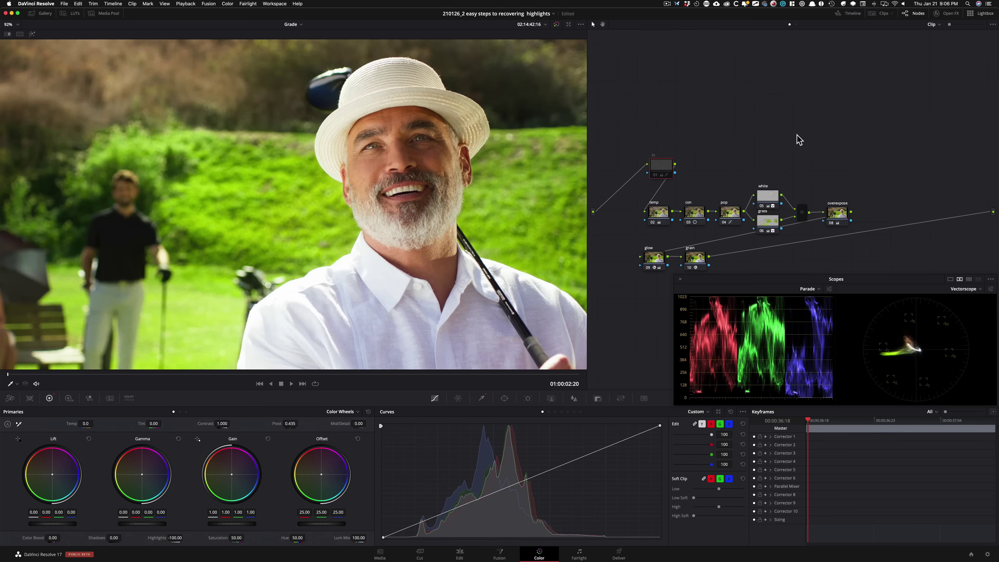
key(super+d)
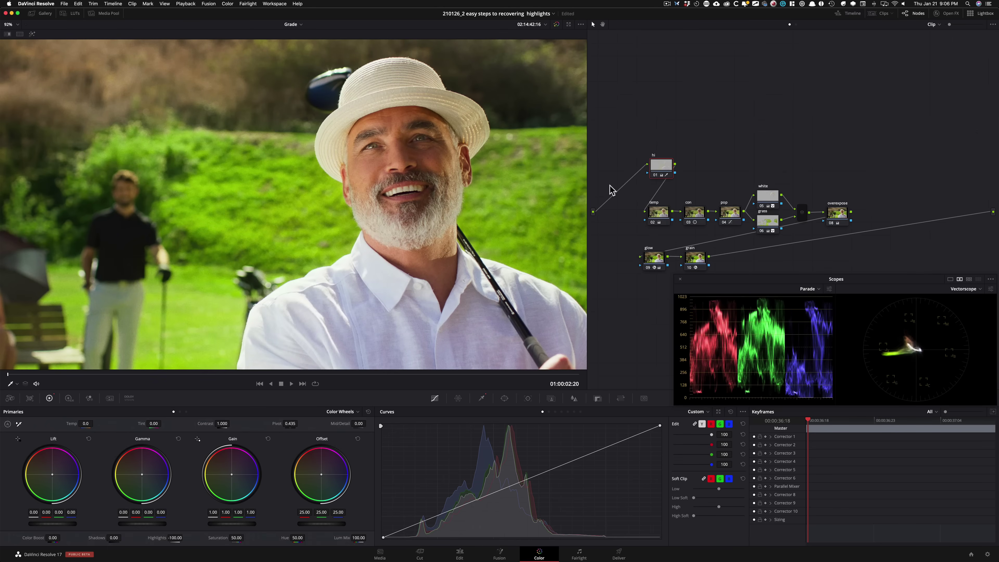
key(super+d)
key(super+d)
key(super+d)
key(super+d)
key(super+d)
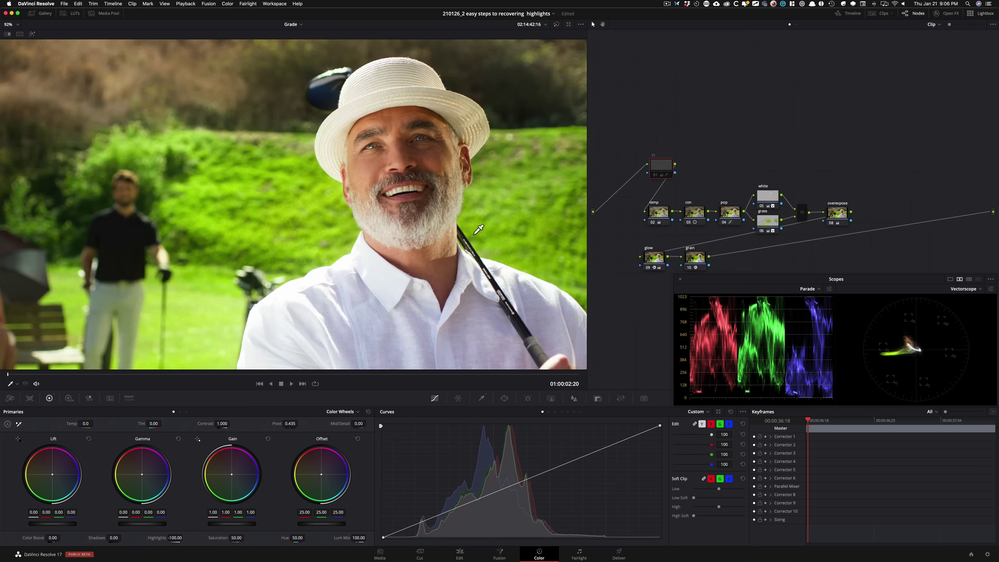
key(super+d)
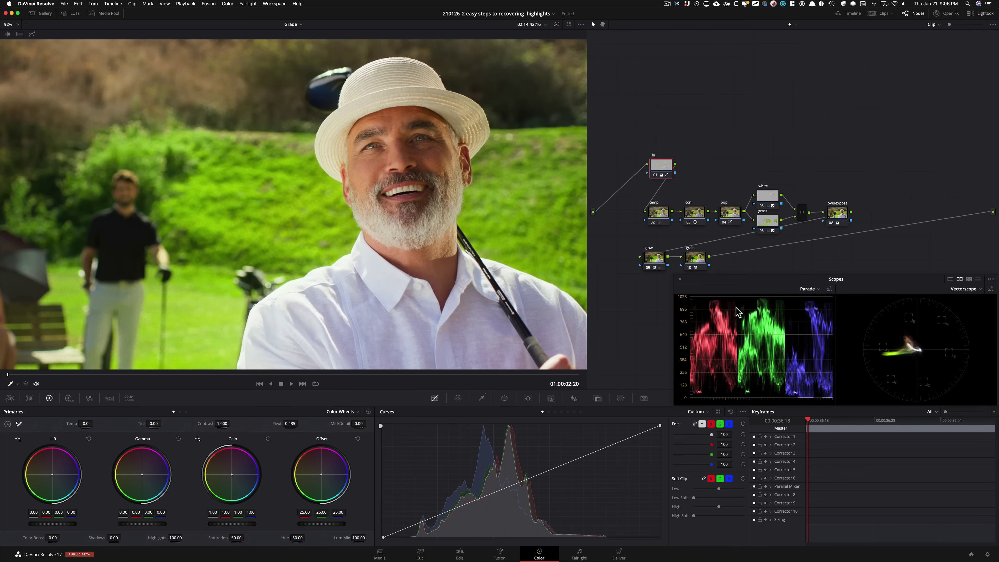
Compare the highlight levels in the parade scope with the first node off and on
key(super+d)
key(super+d)
key(super+d)
key(super+d)
key(super+d)
key(super+d)
key(super+d)
key(super+d)
Set the first node's luminance qualifier Low to 65.0, checking it in Highlight view, and compare the frame with the node off and on
key(q)
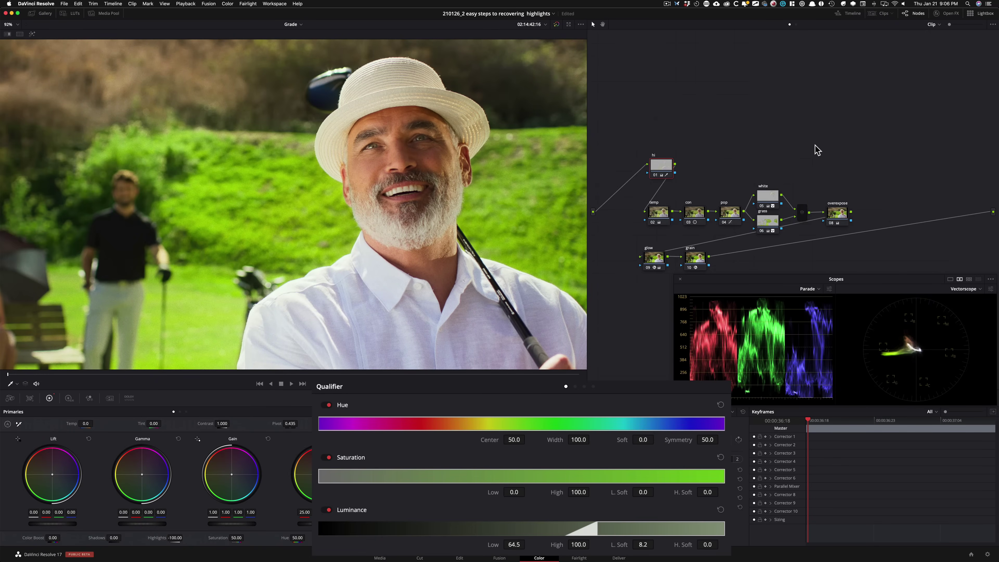
key(shift+h)
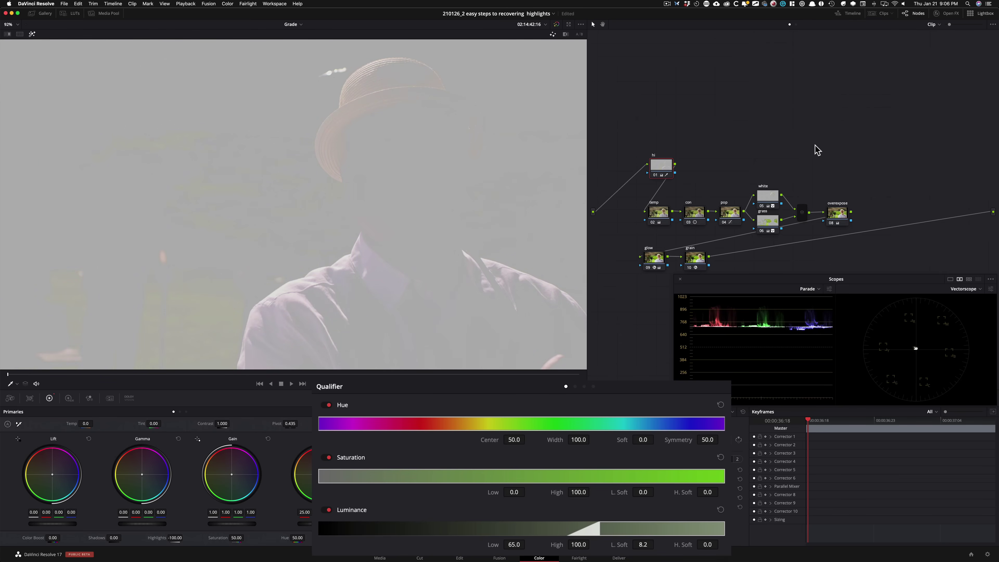
key(shift+h)
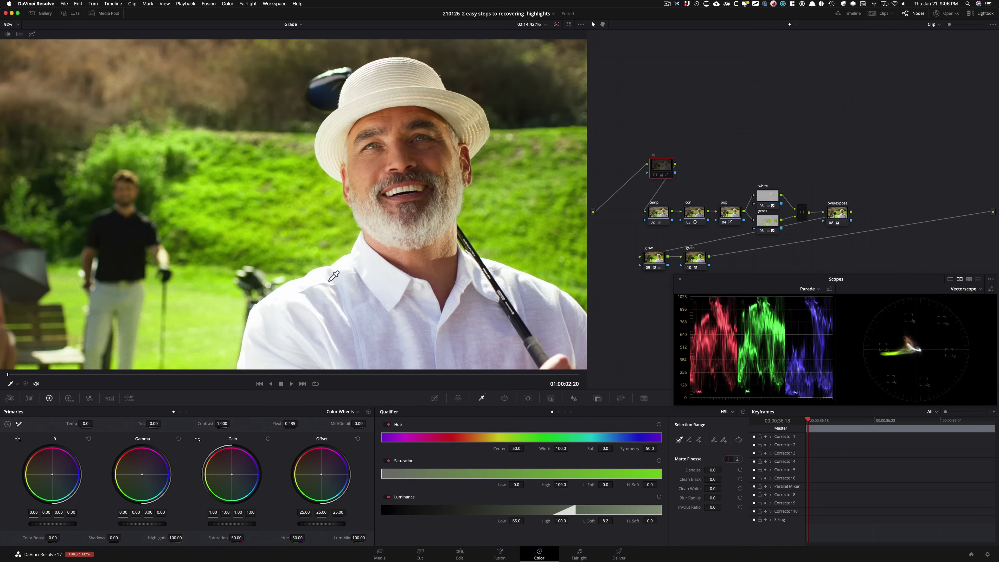
key(super+d)
key(super+d)
key(super+d)
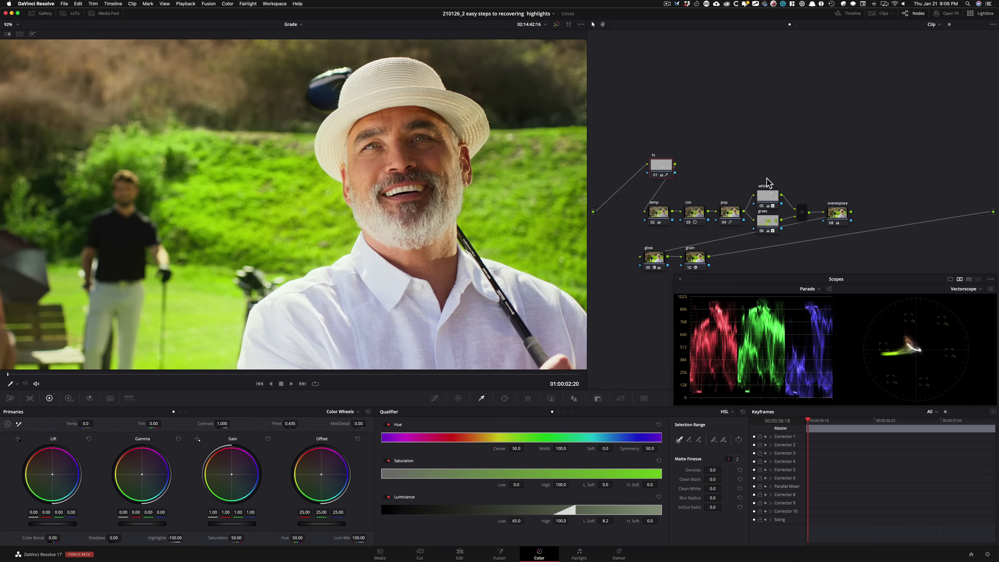
Add a new color grading version and reset the first node's grade
key(ctrl+y)
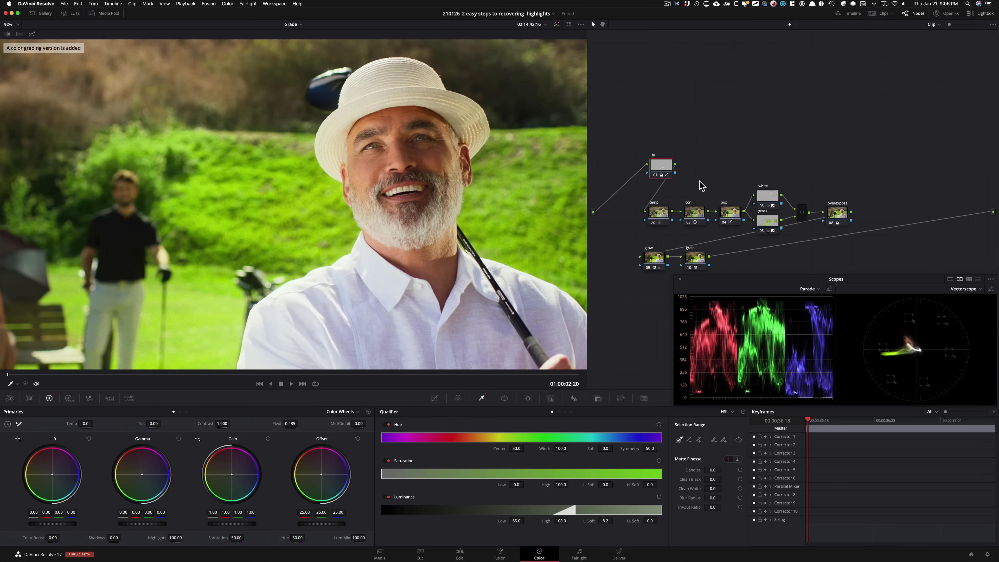
key(shift+Home)
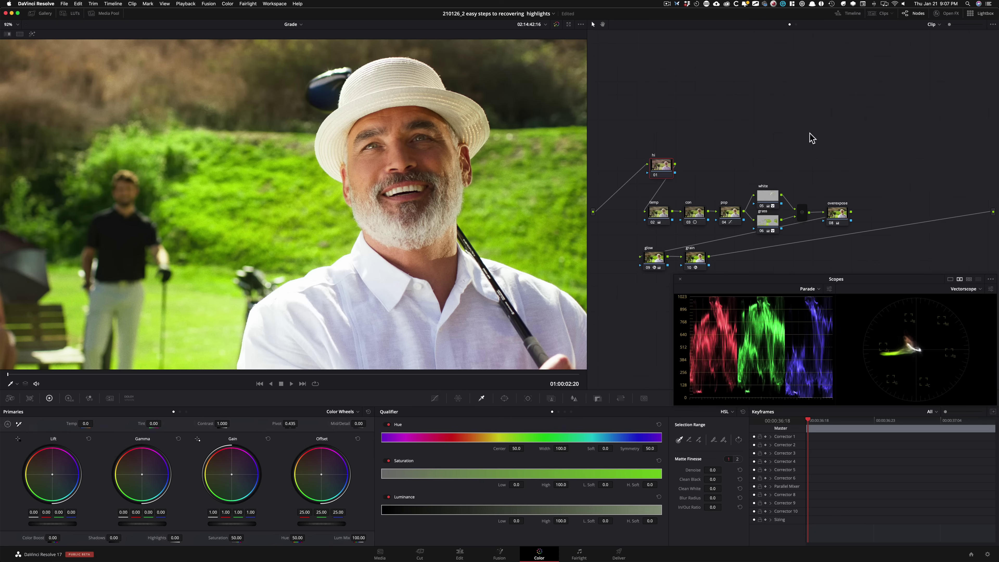
In the first node's HDR controls, set the Highlight zone's exposure to -0.51 and the Specular zone's to -1.57
key(alt+z)
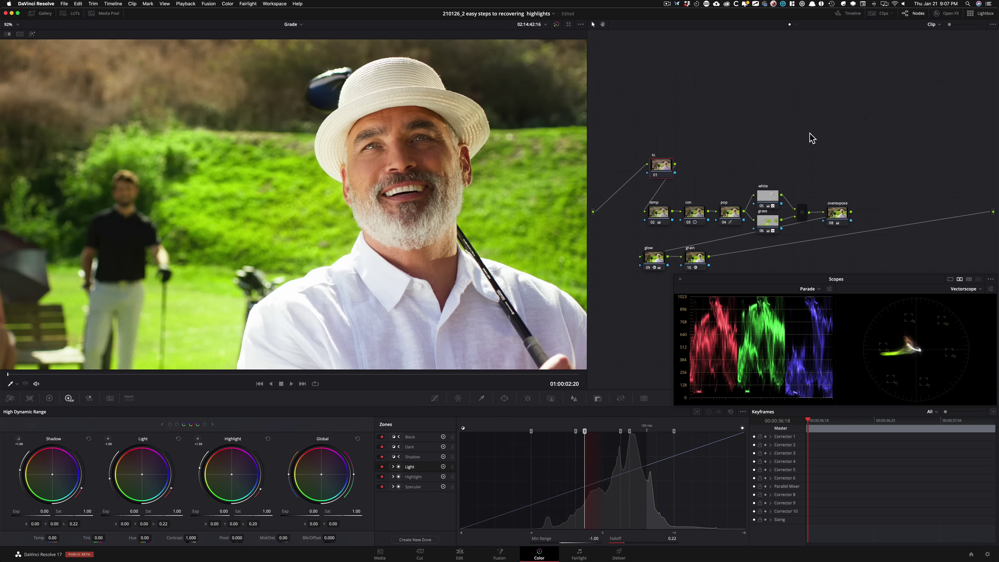
key(alt+Right)
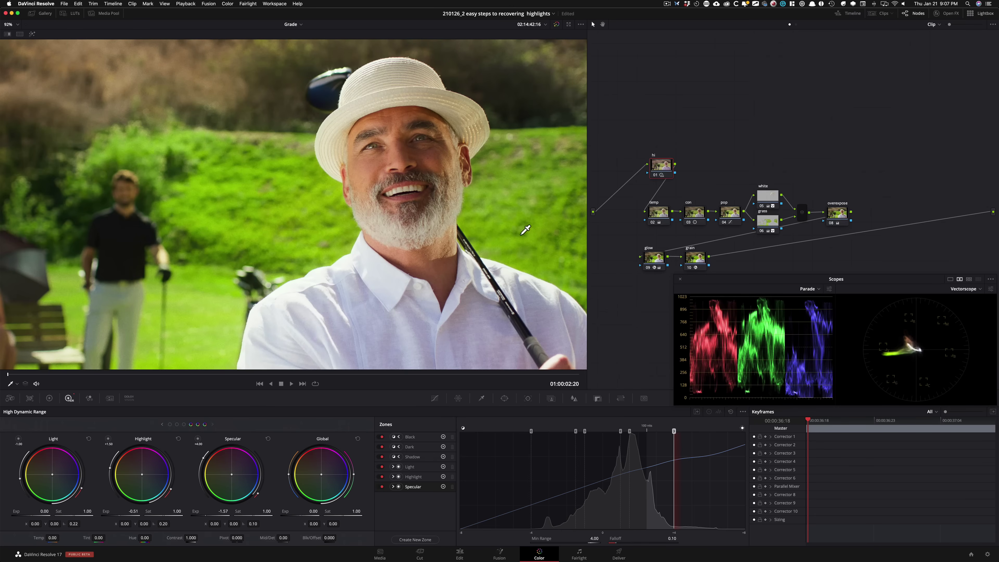
Compare the qualifier-based Version 2 with the HDR-based Version 3 on the full golfer frame
key(super+b)
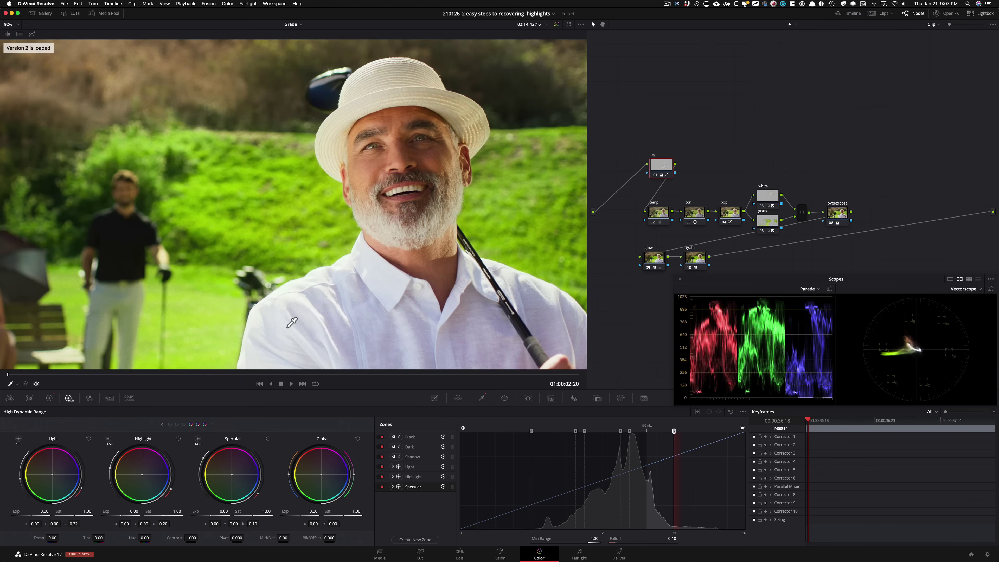
key(super+n)
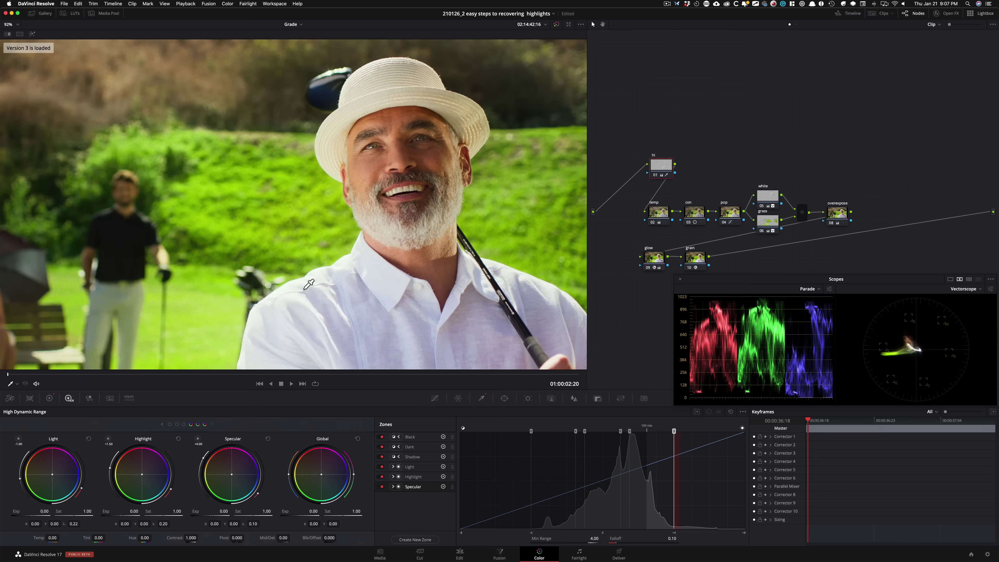
key(super+b)
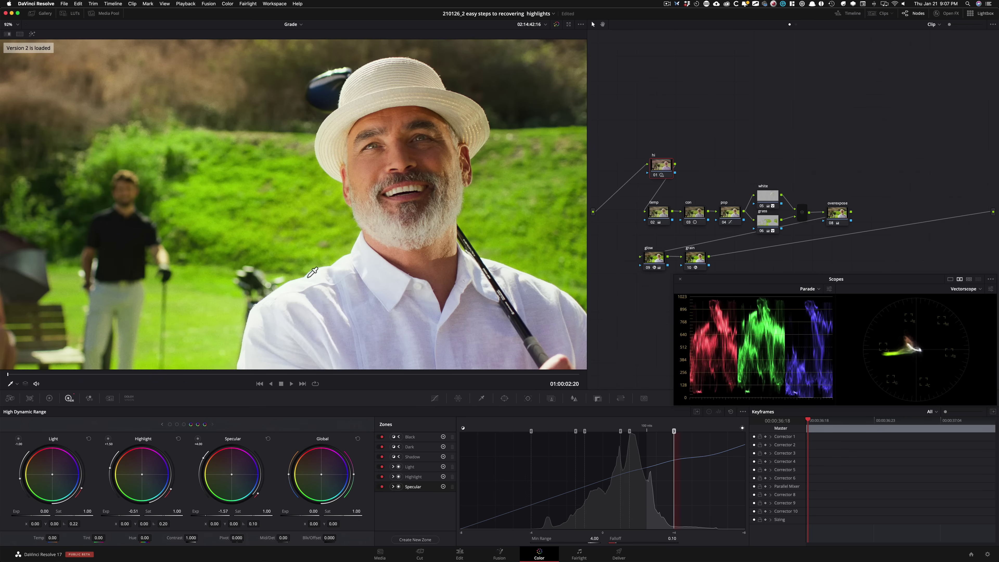
key(super+n)
key(super+b)
key(super+n)
key(super+b)
key(super+n)
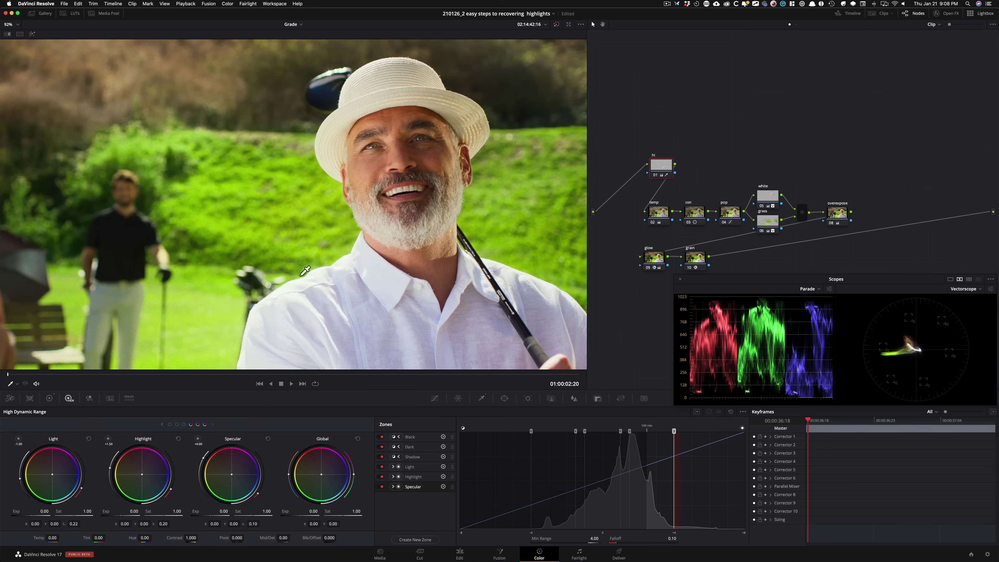
Load the HDR version with the shirt's shoulder up close, and set Min Range to 1.27 for Highlight and 2.93 for Specular
key(super+equal)
key(super+equal)
key(super+equal)
key(super+equal)
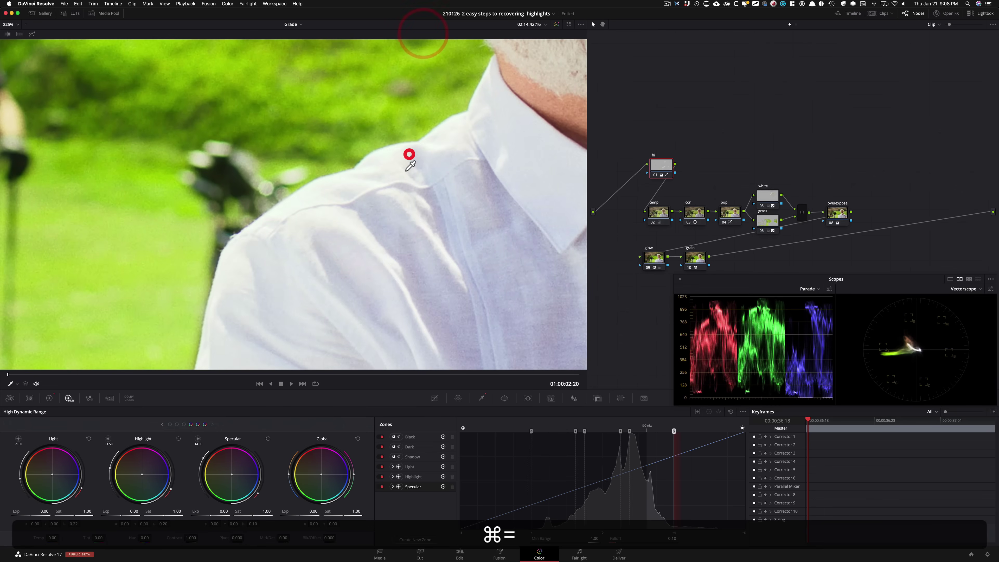
key(super+n)
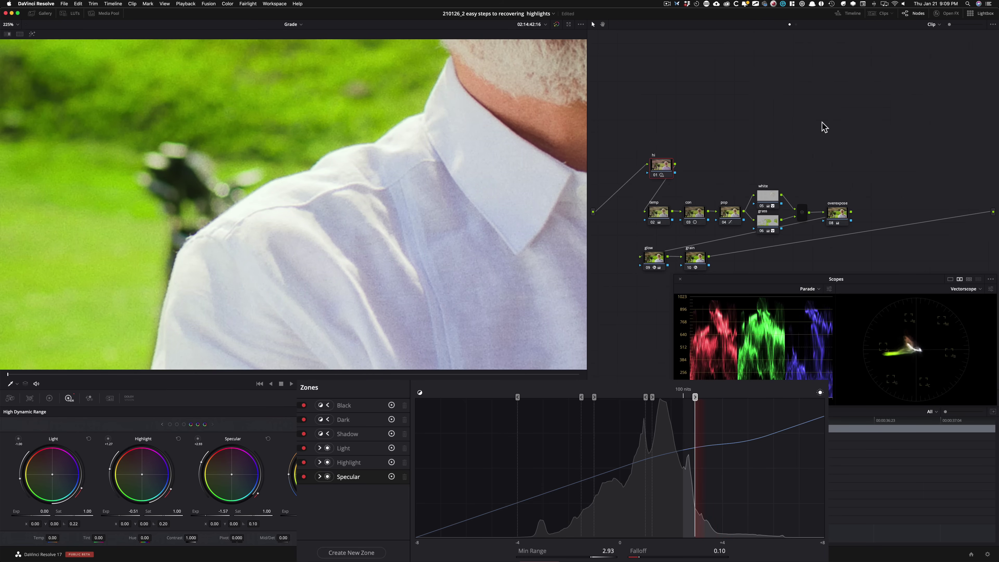
Set the Specular zone's Min Range to 2.72 while comparing the shirt's shoulder with the first node off and on
key(super+d)
key(super+d)
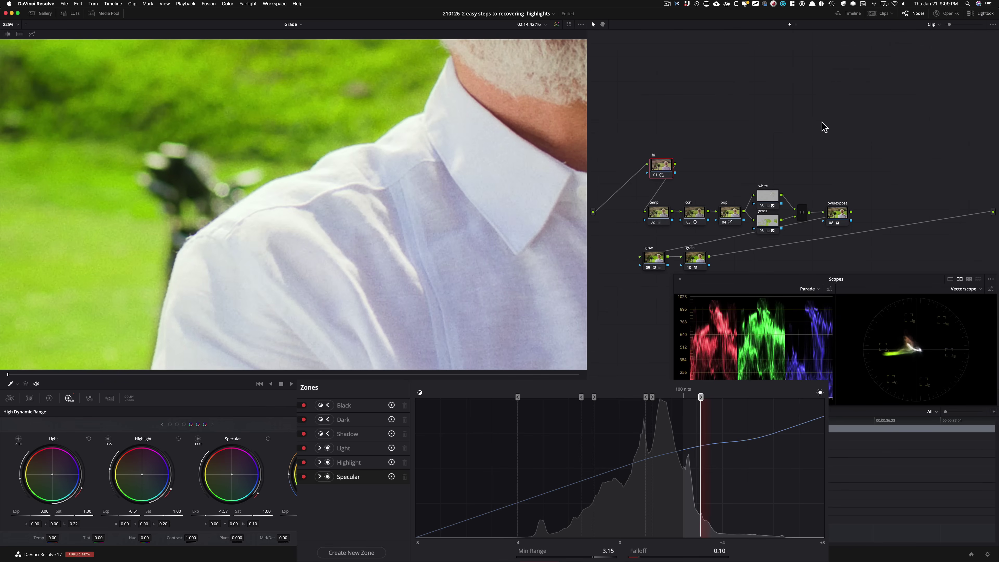
key(super+d)
key(super+d)
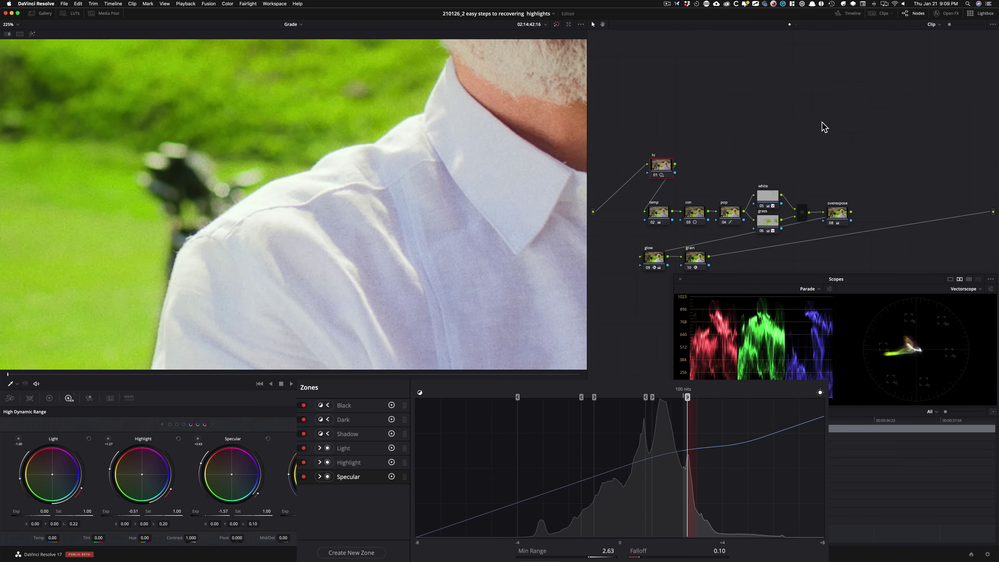
key(super+d)
key(super+d)
key(super+w)
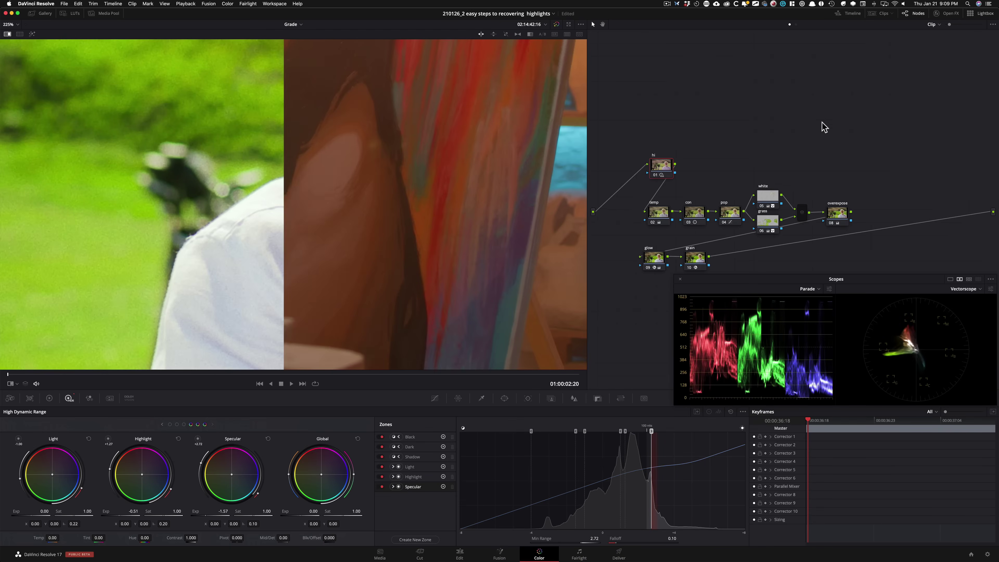
key(alt+super+w)
Compare the HDR highlight recovery on the full golfer frame with the first node off and on
key(shift+z)
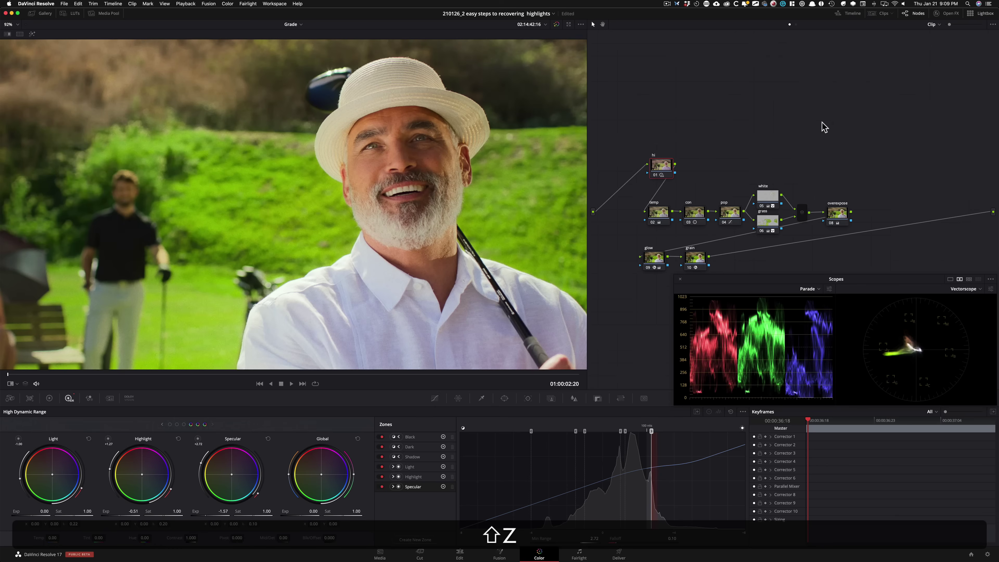
key(super+d)
key(super+d)
key(super+d)
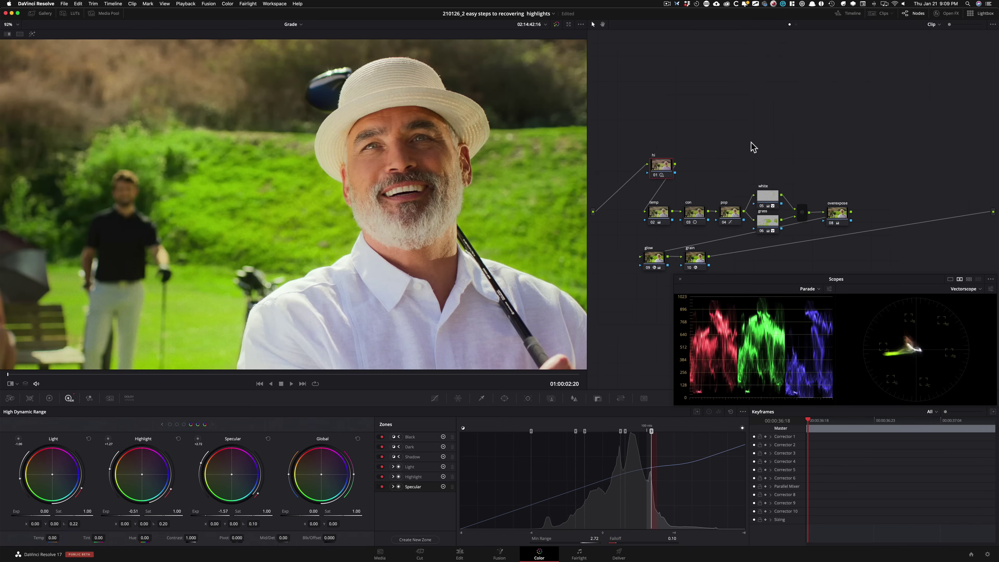
Set the exposure to -0.21 for the Highlight zone and -1.47 for Specular while comparing the frame with the first node off and on
key(super+d)
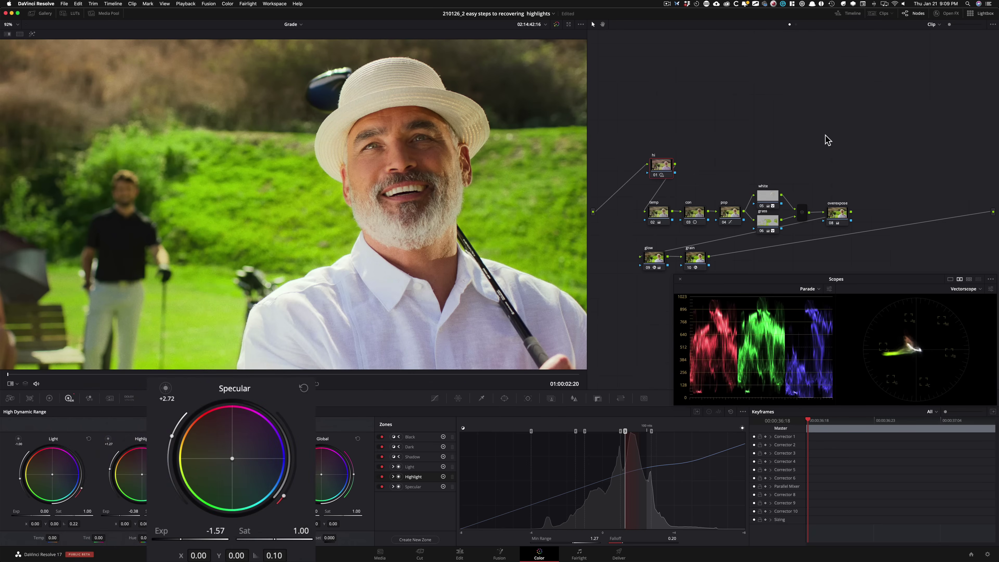
key(super+d)
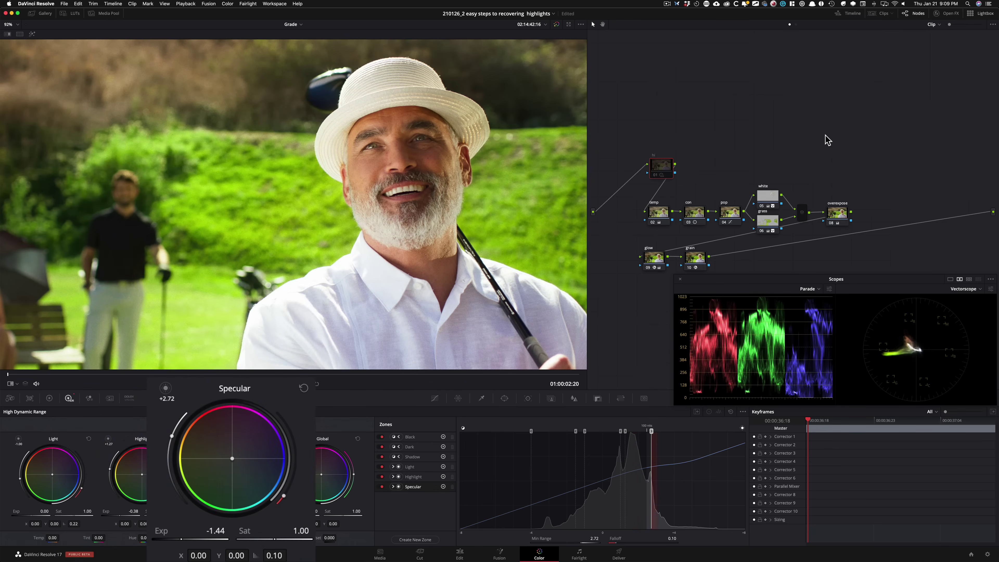
key(super+d)
key(super+d)
key(super+d)
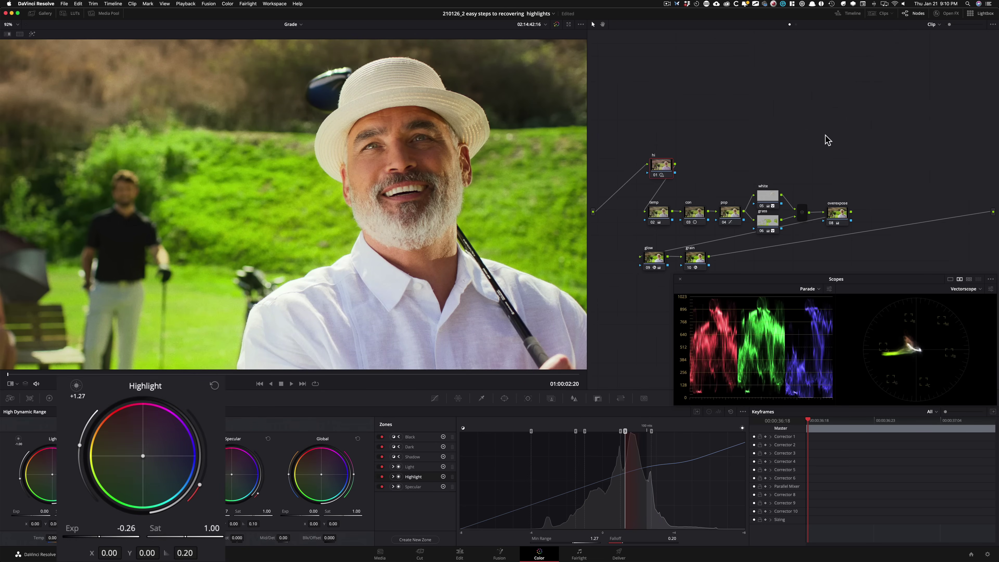
key(super+d)
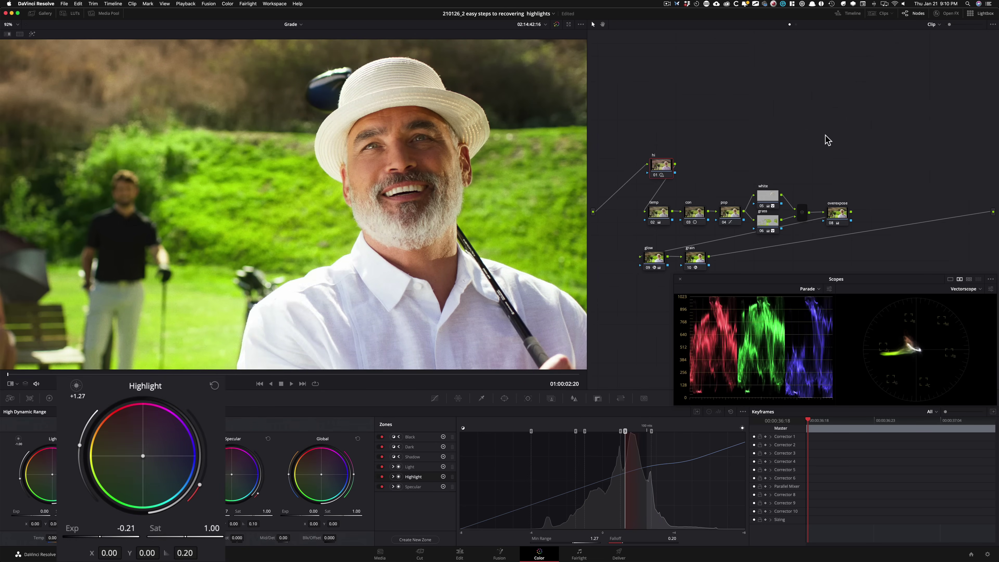
key(super+d)
key(super+d)
key(super+d)
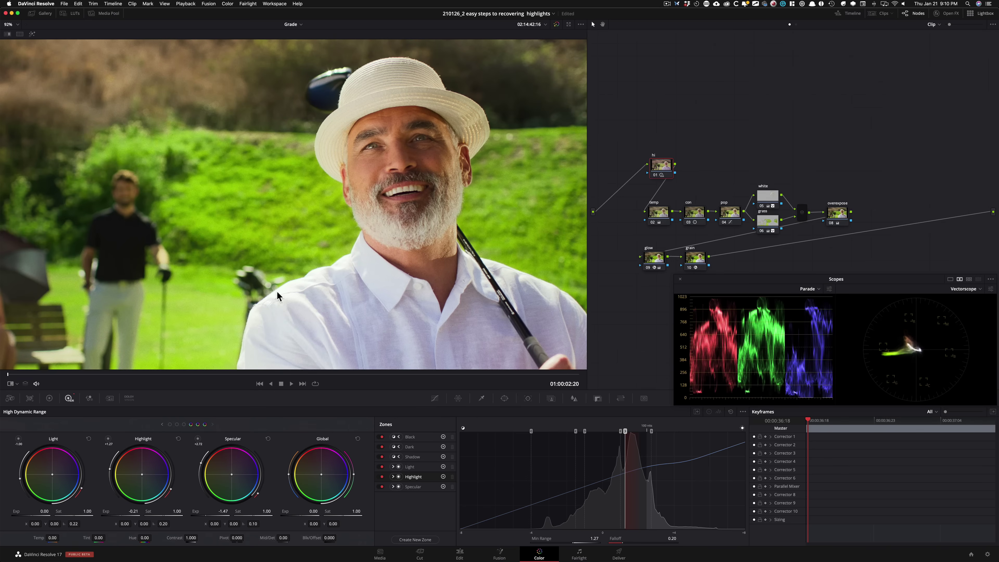
Compare the readjusted HDR zone grade in Version 2 with Version 3 on the shirt and the parade scope, ending on Version 2
key(super+b)
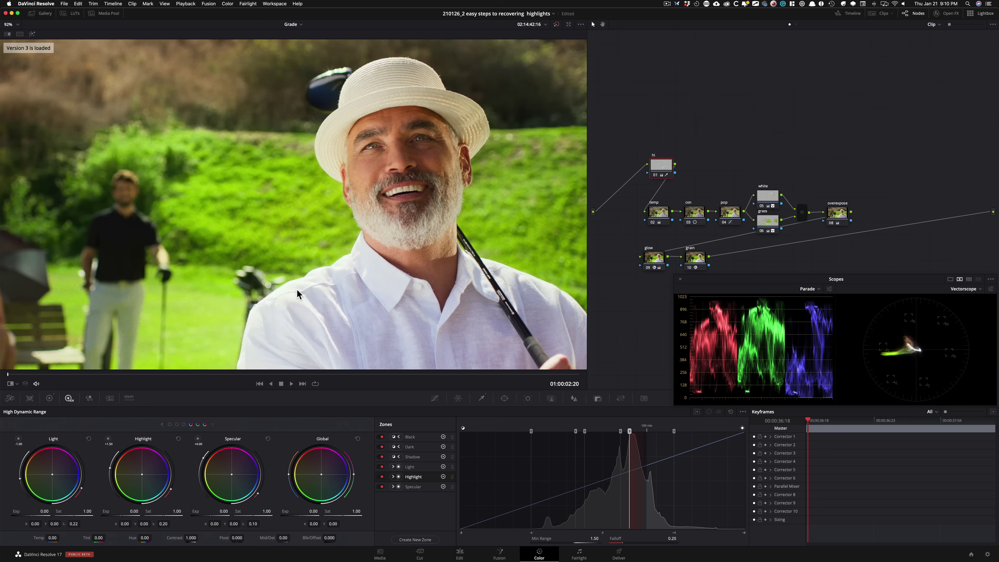
key(super+b)
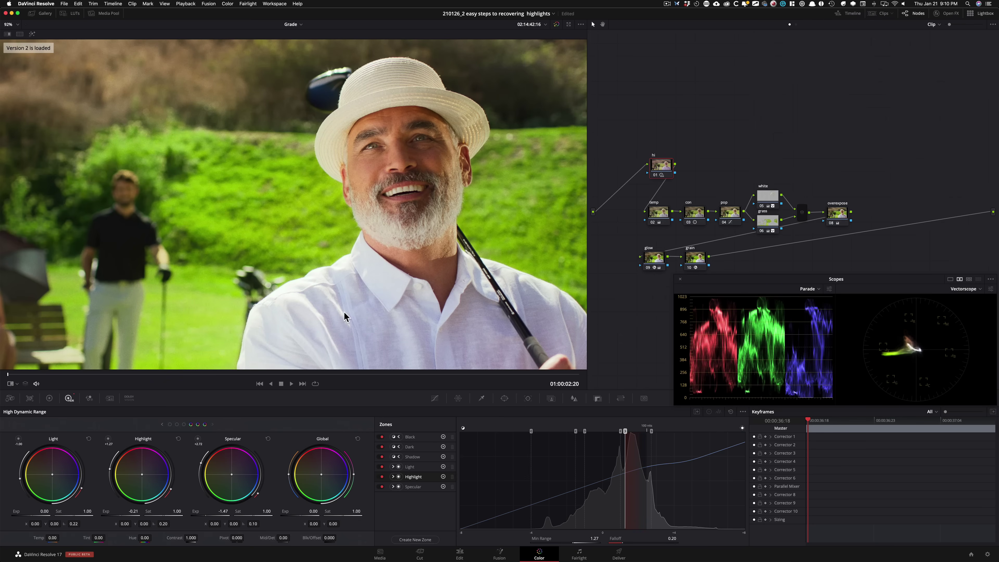
key(super+n)
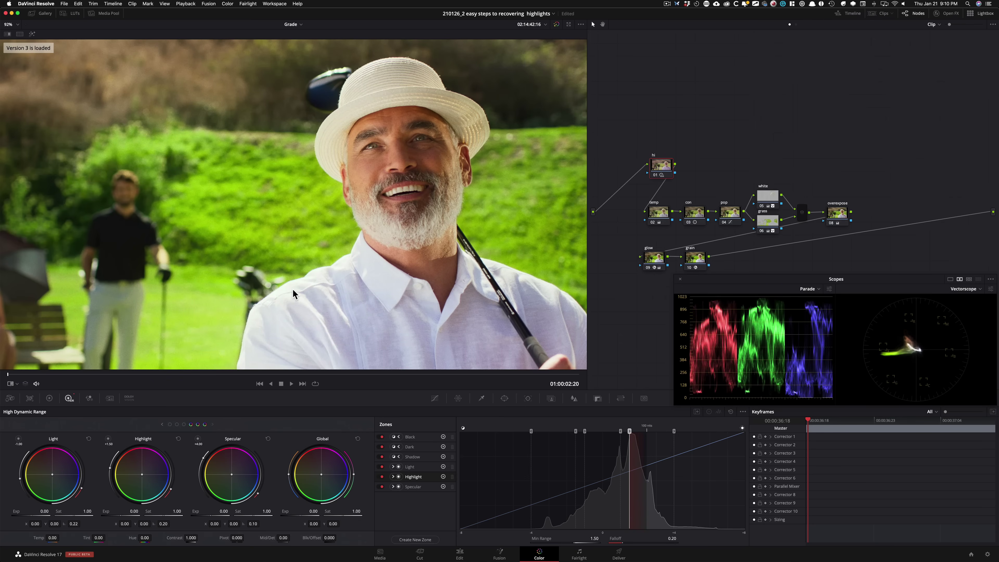
key(super+b)
key(super+n)
key(super+b)
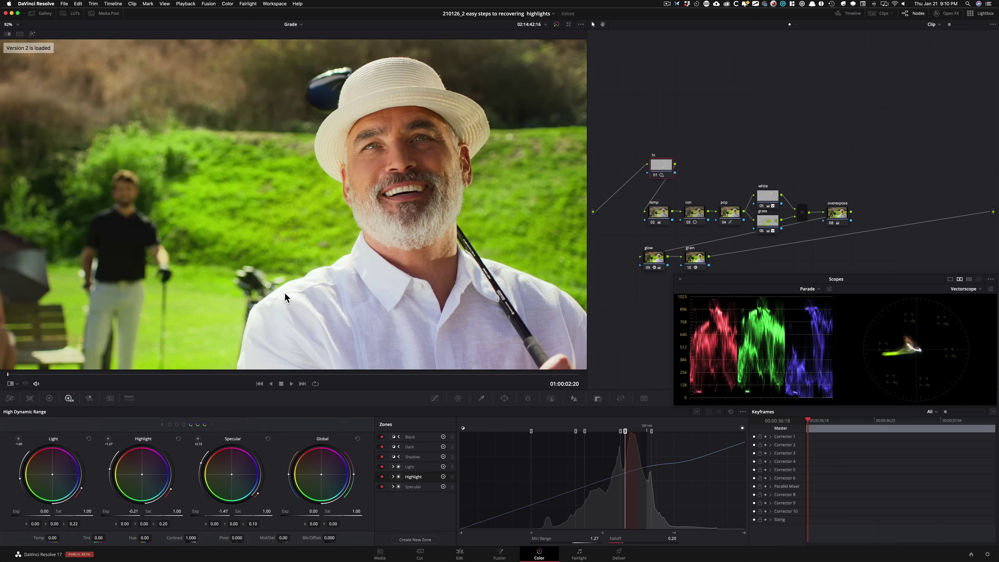
key(super+n)
key(super+b)
key(super+n)
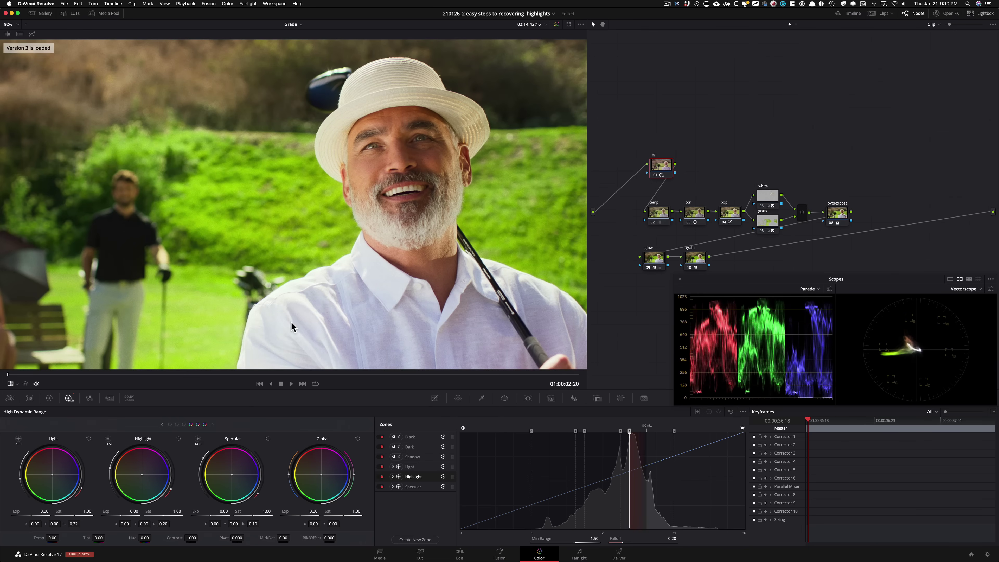
key(super+b)
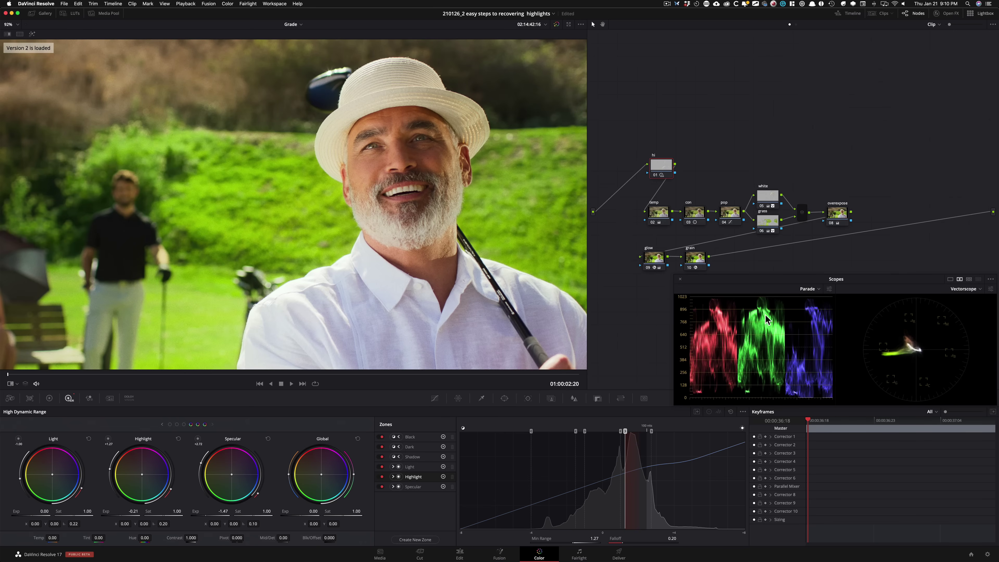
key(super+n)
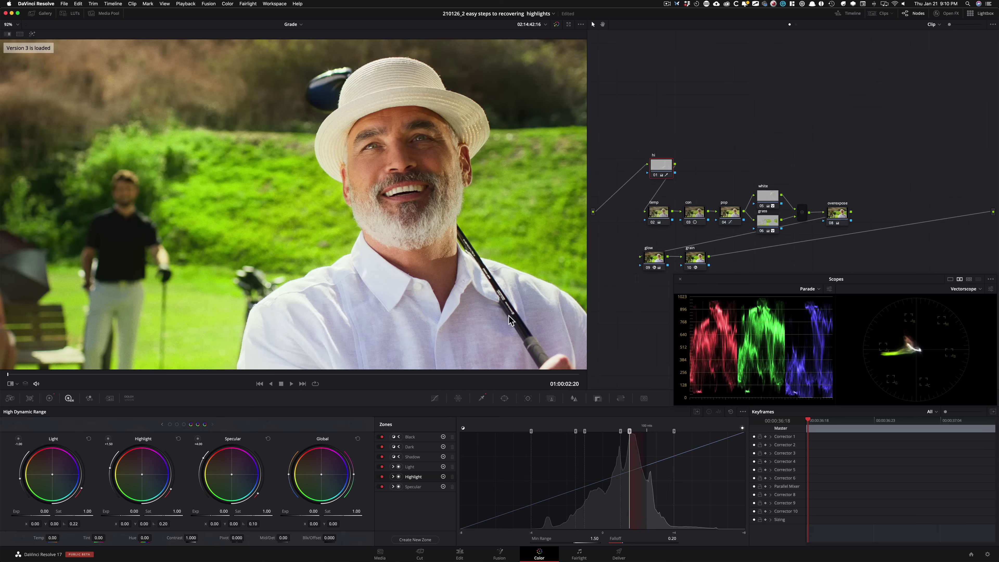
key(super+b)
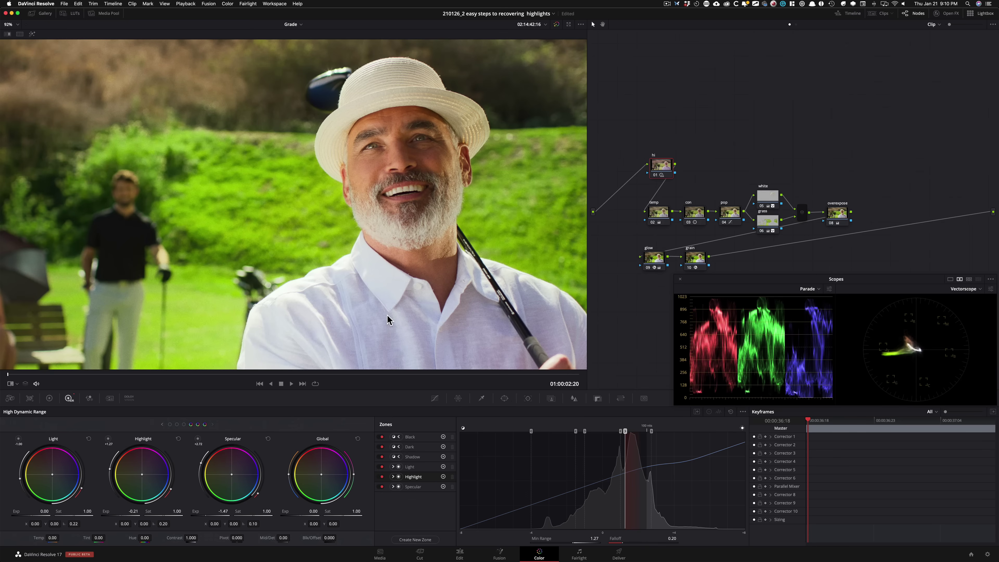
Examine the golfer's shirt and hat in Version 2 with the first node off and on
key(backslash)
key(backslash)
key(super+d)
key(super+d)
key(super+d)
key(super+d)
Move the first node to sit directly above the temp node, checking the frame with it off and on
drag(671, 168, 649, 157)
key(super+d)
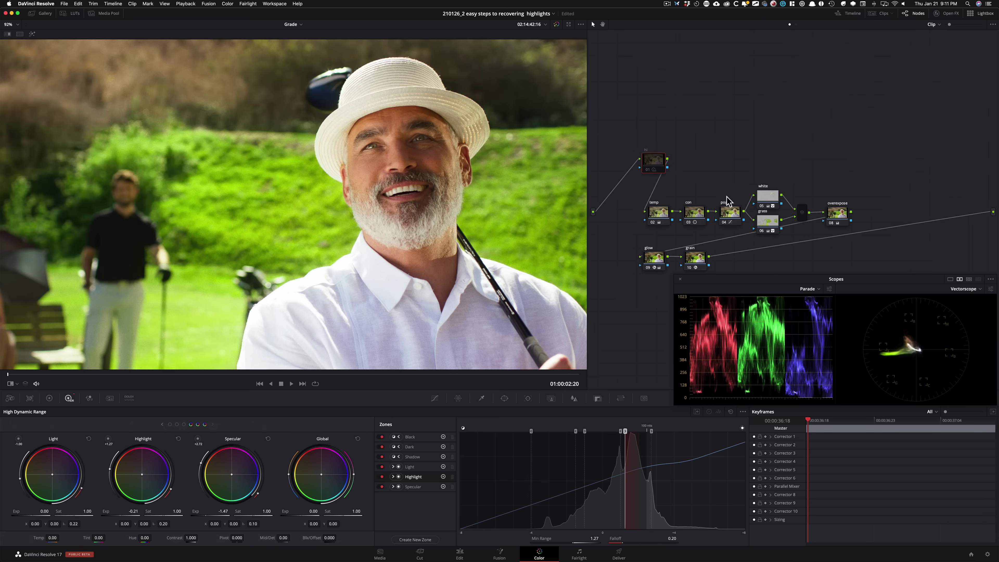
key(super+d)
drag(654, 160, 656, 156)
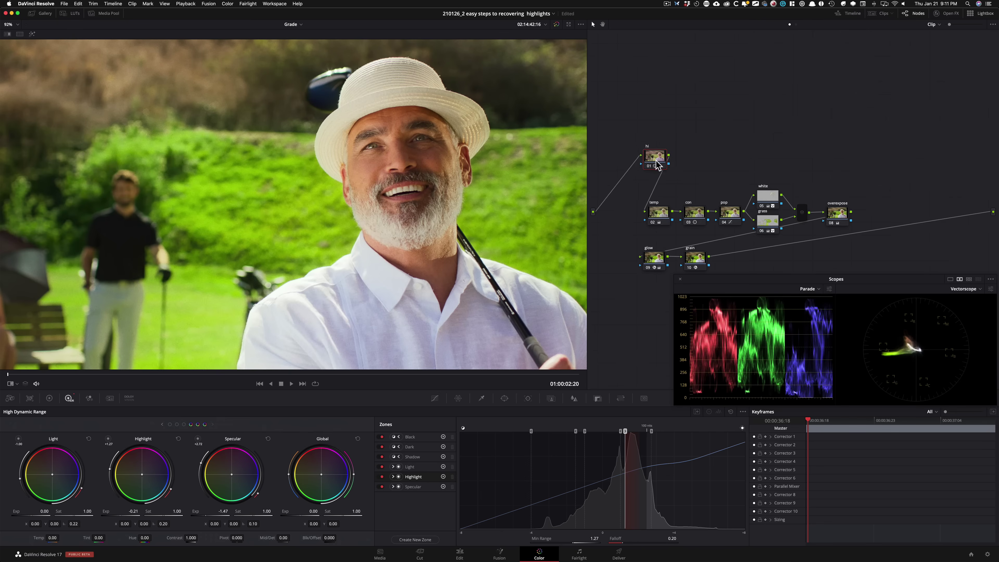